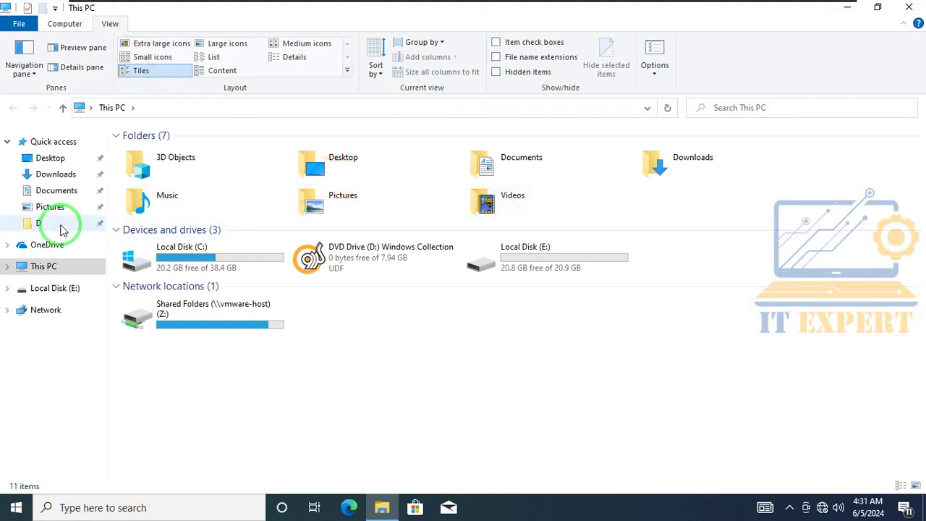
- Open the D folder, review its folder view settings in Folder Options, and leave the dialog without changing anything
{"action": "left_click", "coordinate": [62, 227]}
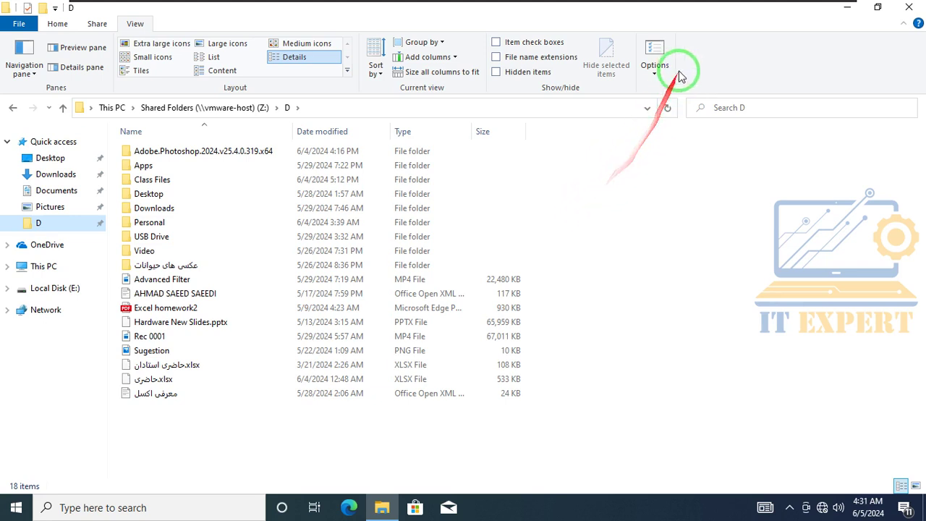
{"action": "left_click", "coordinate": [659, 49]}
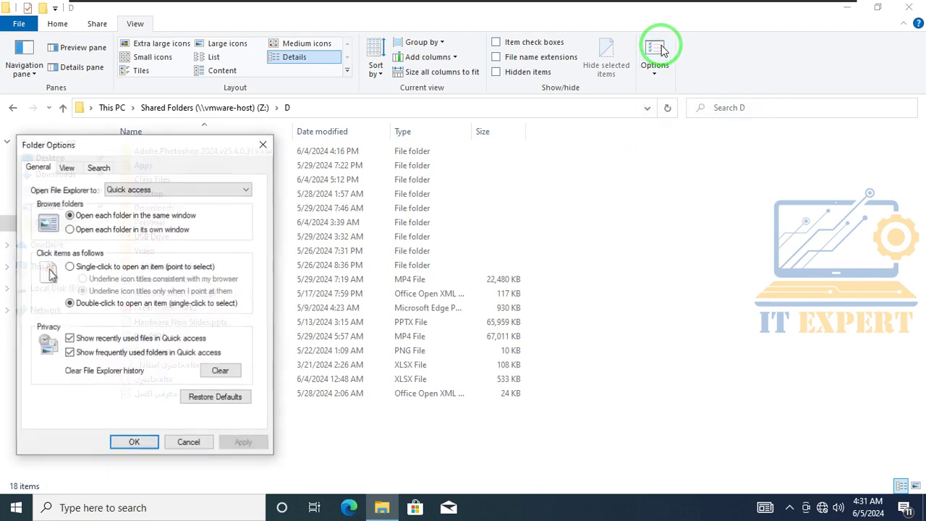
{"action": "left_click_drag", "start_coordinate": [140, 149], "coordinate": [696, 156]}
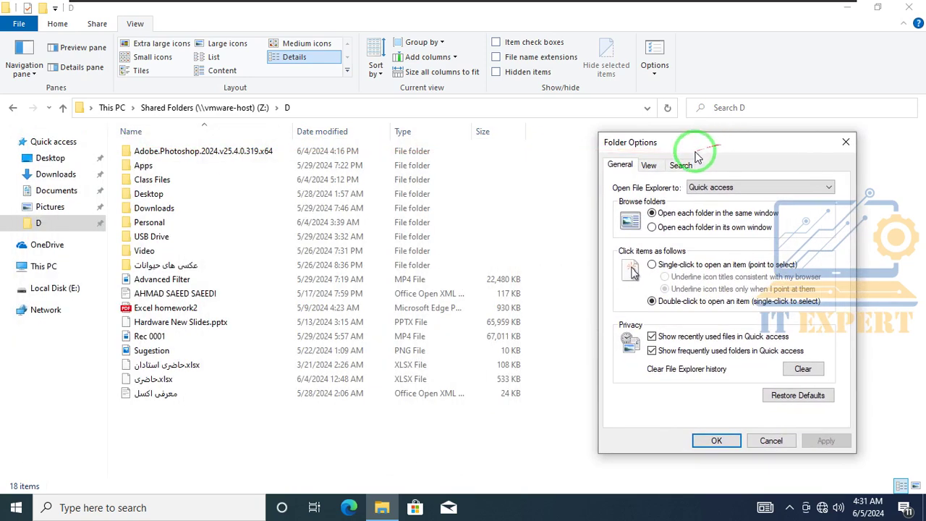
{"action": "left_click", "coordinate": [649, 166]}
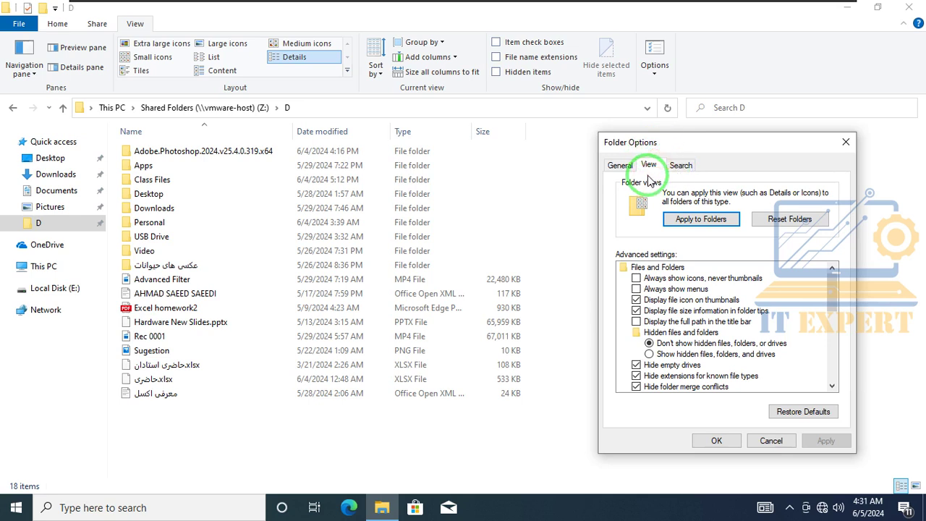
{"action": "left_click", "coordinate": [693, 225]}
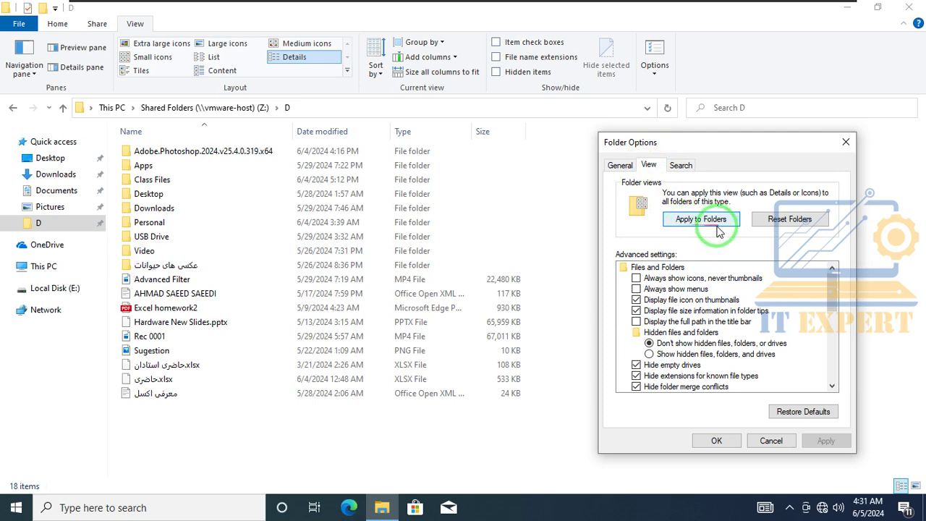
{"action": "left_click", "coordinate": [767, 441]}
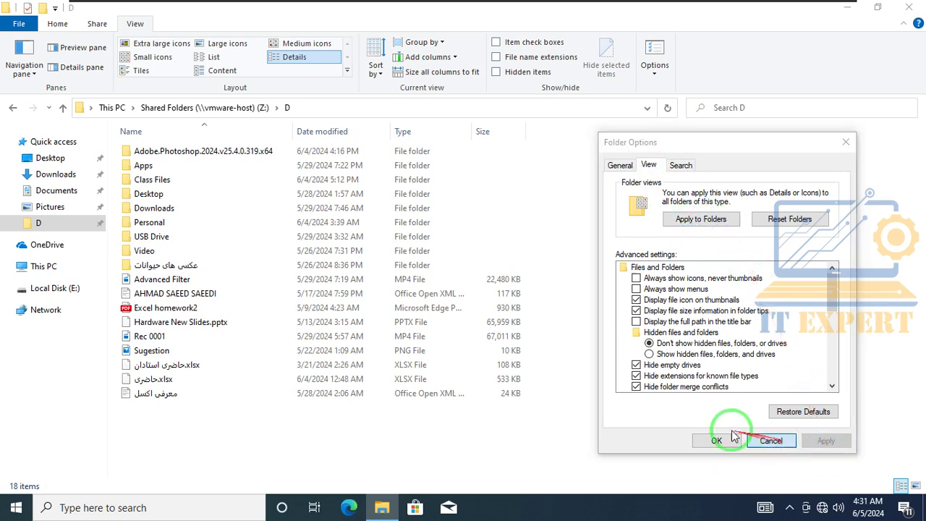
- Set the D folder to the Large icons layout and apply that view to all folders of this type
{"action": "left_click", "coordinate": [236, 52]}
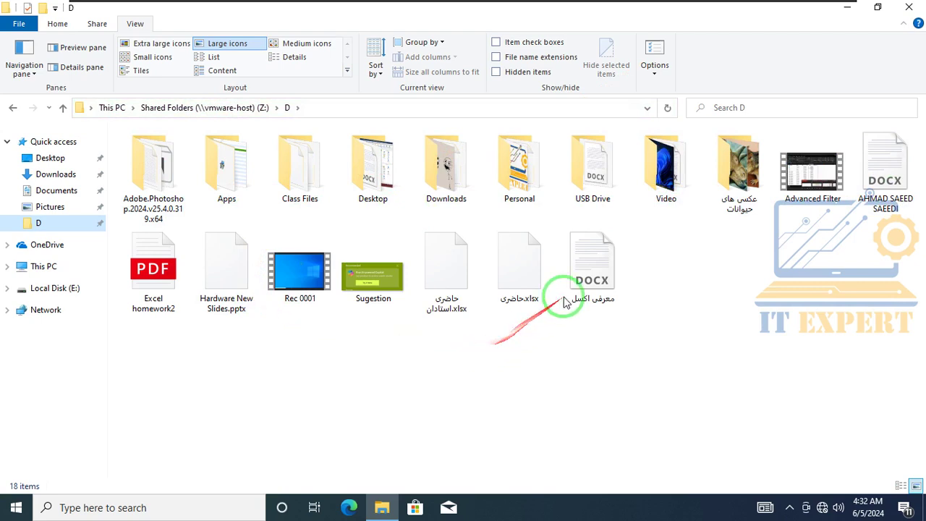
{"action": "left_click", "coordinate": [651, 47]}
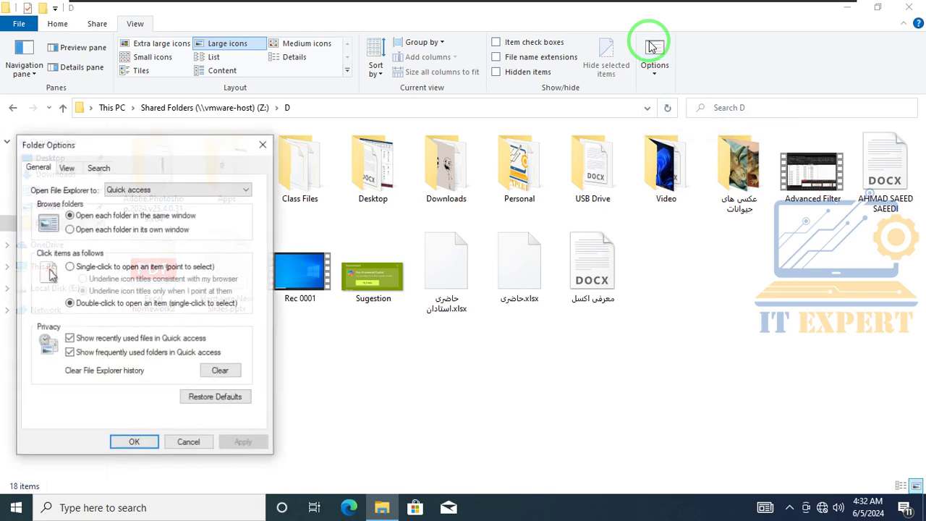
{"action": "left_click", "coordinate": [67, 167]}
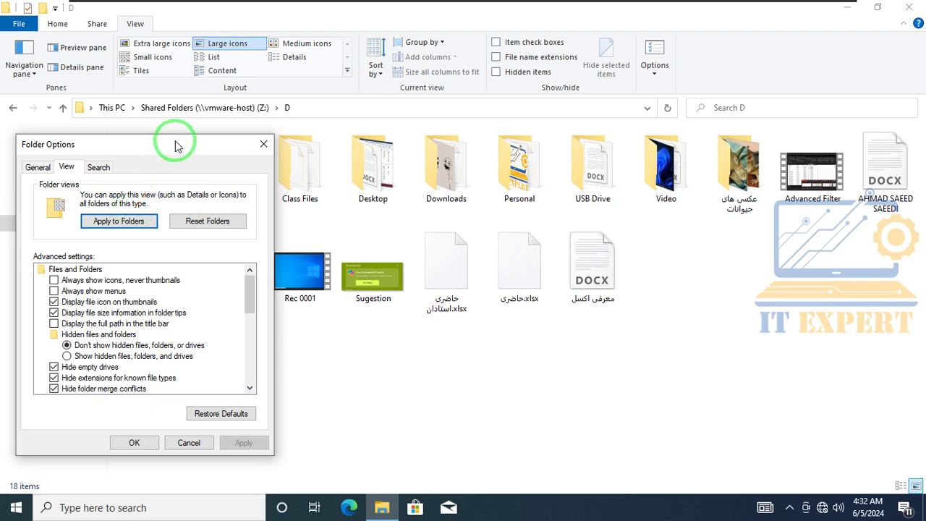
{"action": "left_click", "coordinate": [130, 223]}
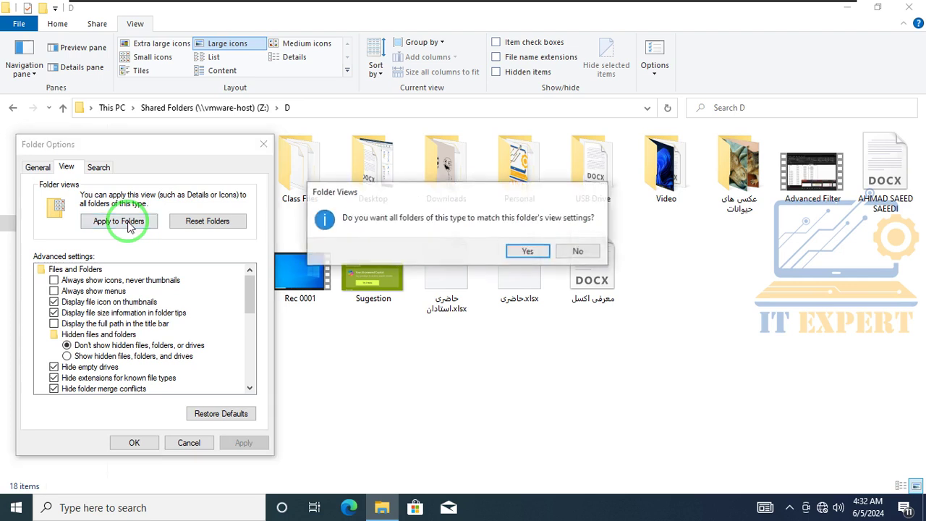
{"action": "left_click", "coordinate": [517, 255]}
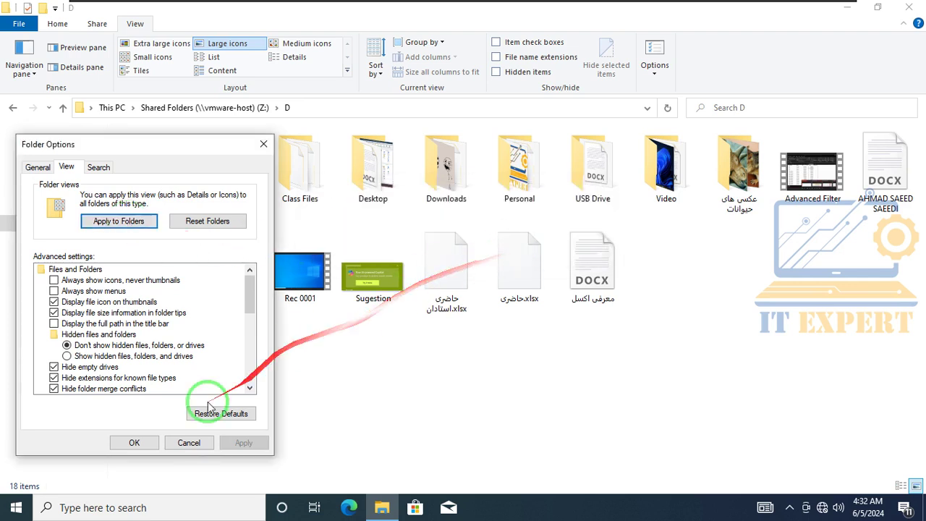
{"action": "left_click", "coordinate": [147, 444]}
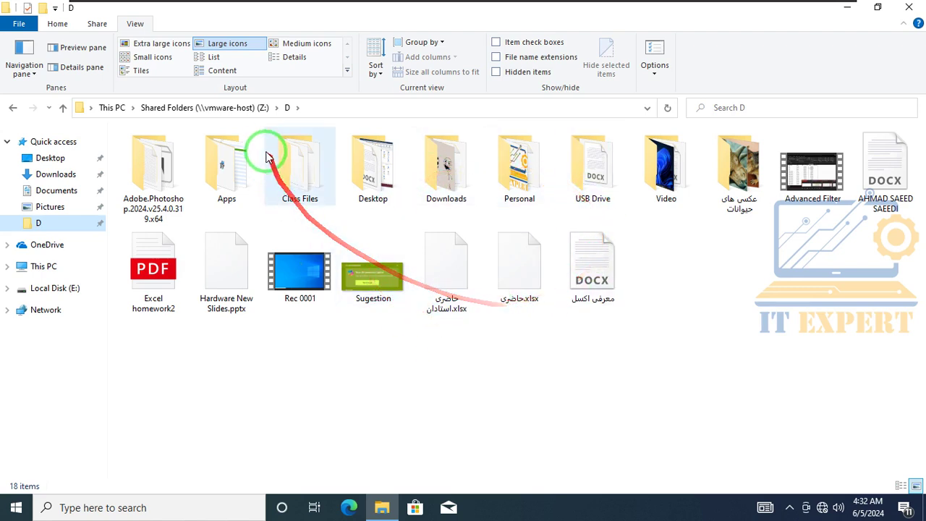
- Check the layout inside the Apps and Class Files folders, returning to the D folder after each one
{"action": "left_click", "coordinate": [243, 164]}
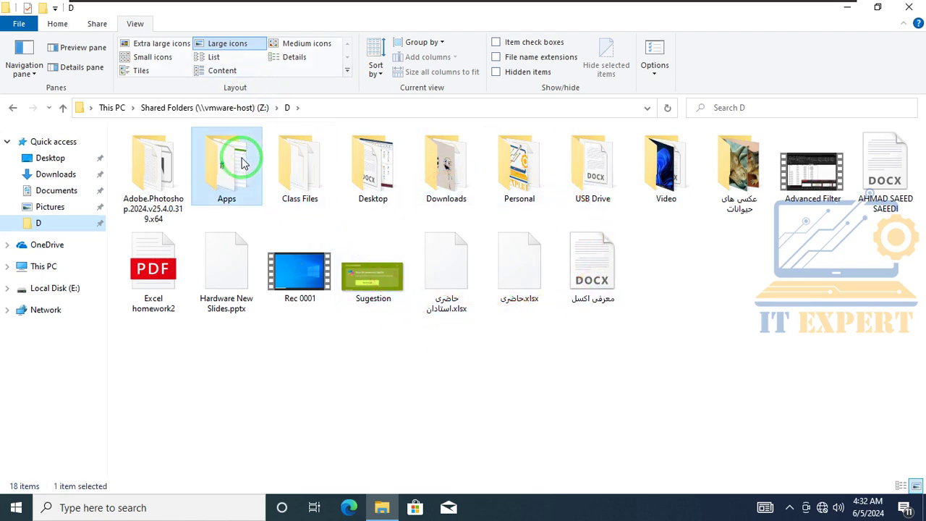
{"action": "double_click", "coordinate": [243, 163]}
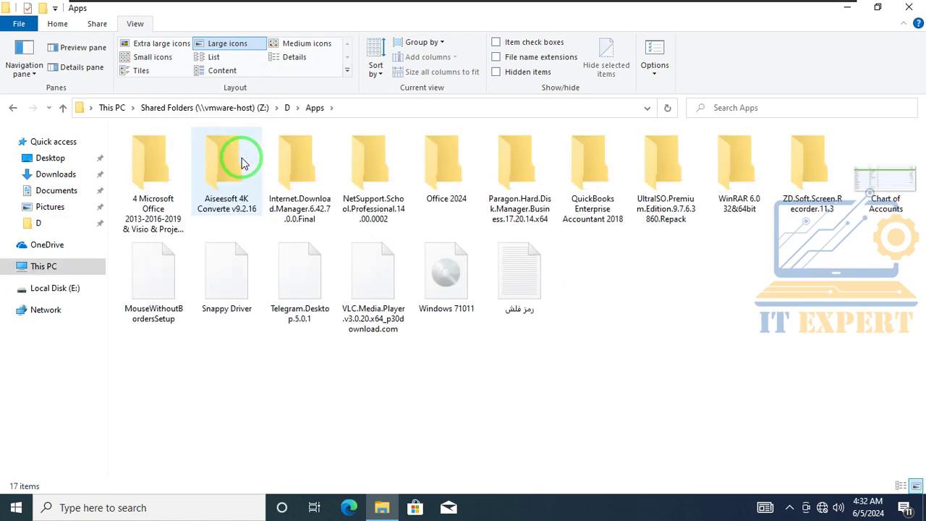
{"action": "key", "text": "BackSpace"}
{"action": "left_click", "coordinate": [297, 161]}
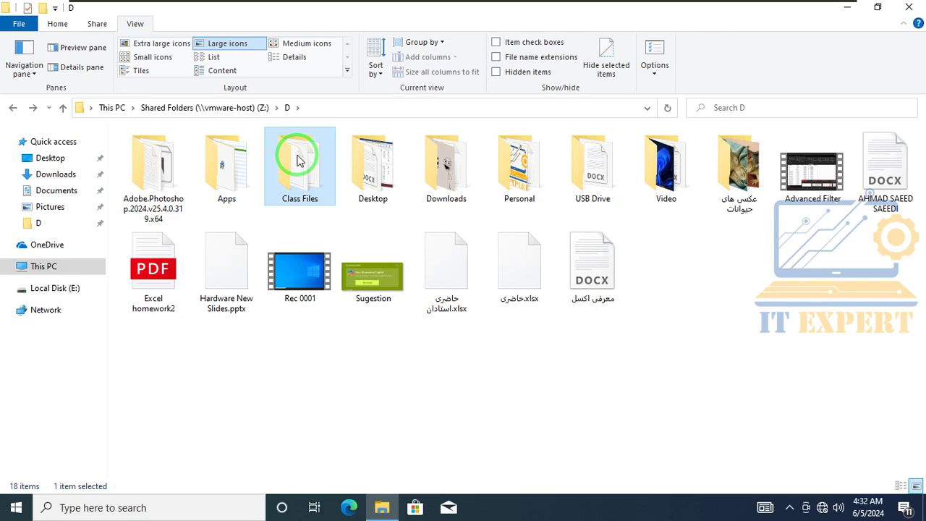
{"action": "double_click", "coordinate": [297, 161]}
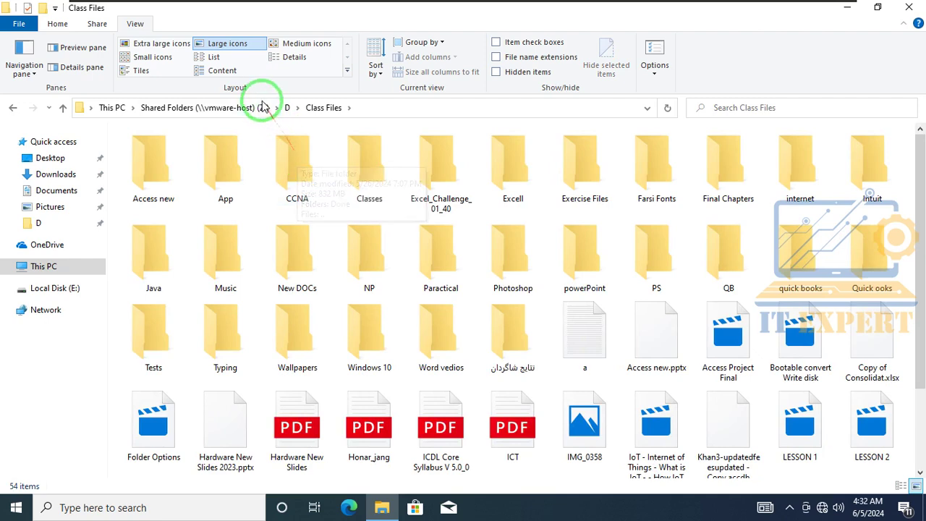
{"action": "key", "text": "alt+Up"}
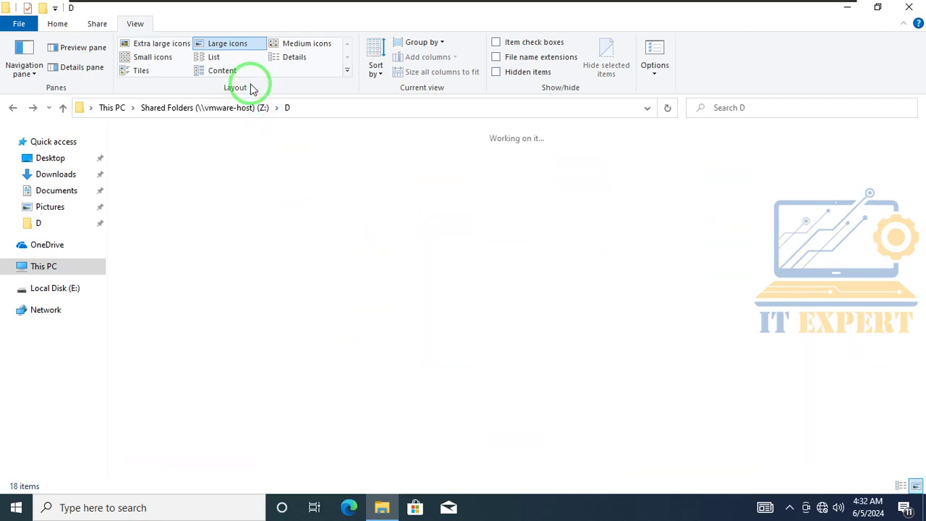
- Reset all folders of this type to their default view settings in Folder Options and close the dialog
{"action": "left_click", "coordinate": [656, 49]}
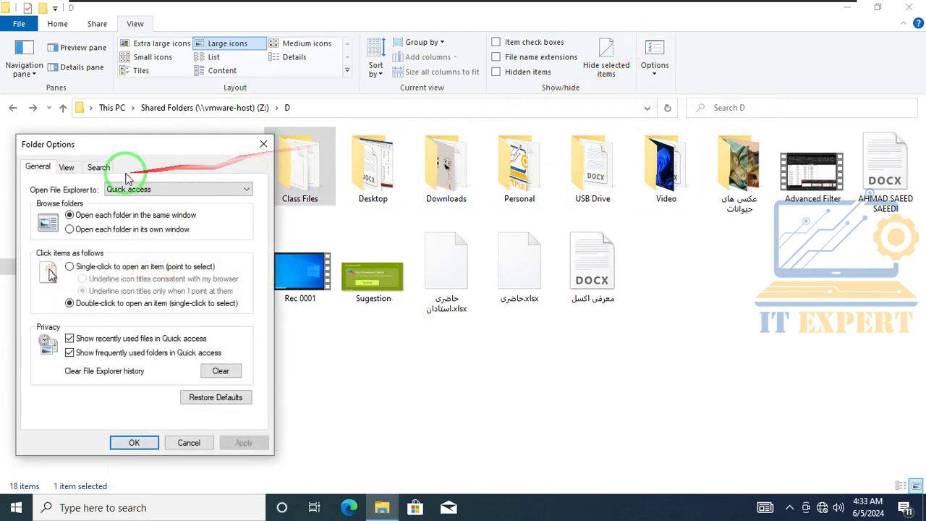
{"action": "left_click", "coordinate": [66, 168]}
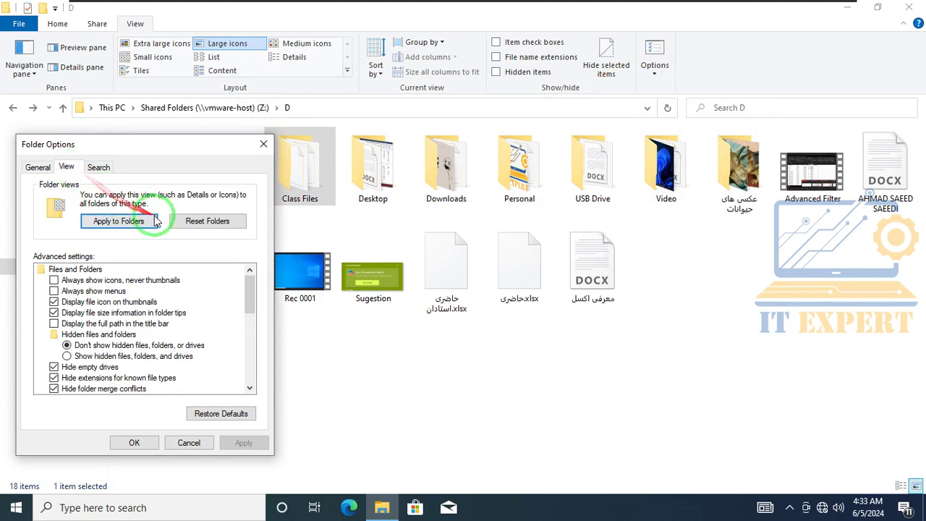
{"action": "left_click", "coordinate": [203, 226]}
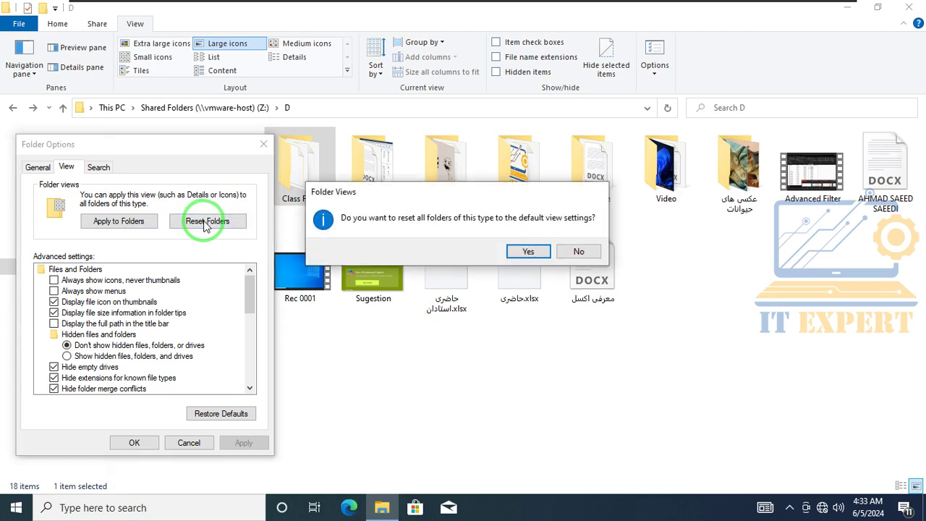
{"action": "left_click", "coordinate": [528, 252]}
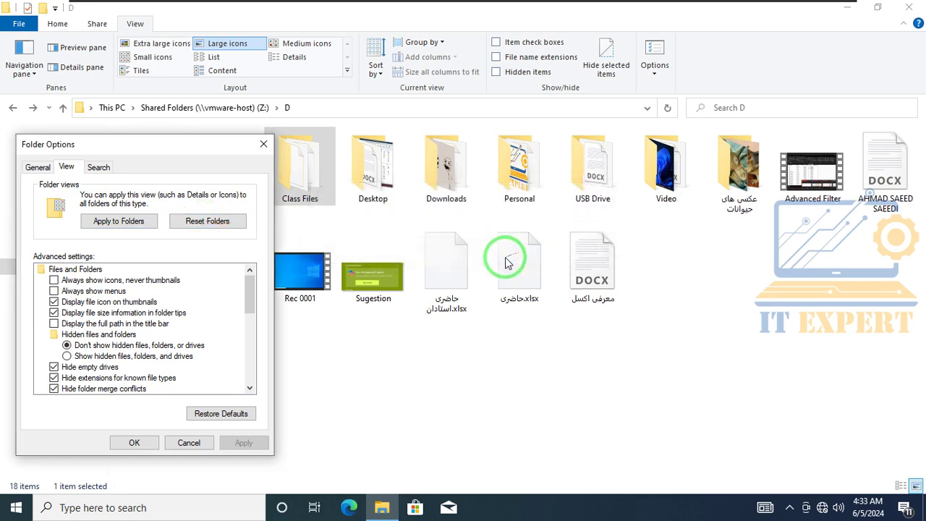
{"action": "left_click_drag", "start_coordinate": [157, 142], "coordinate": [740, 137]}
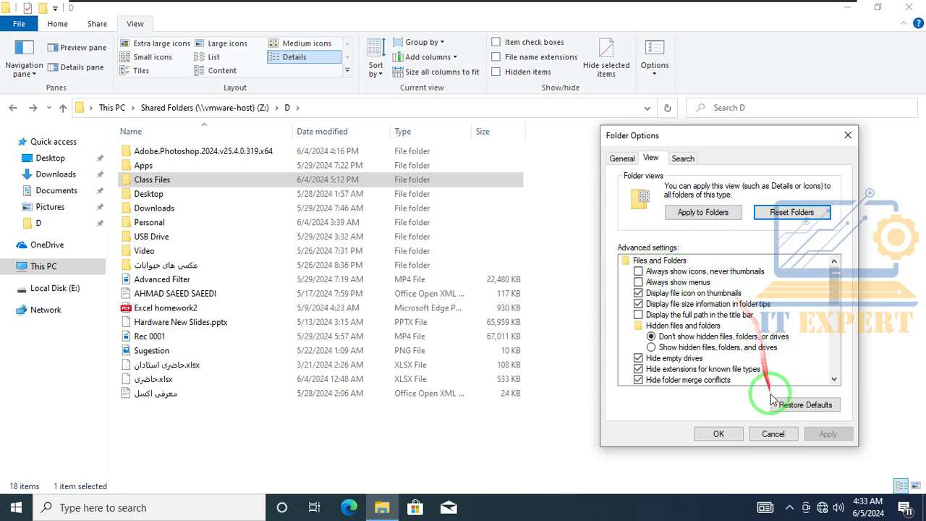
{"action": "left_click", "coordinate": [772, 433]}
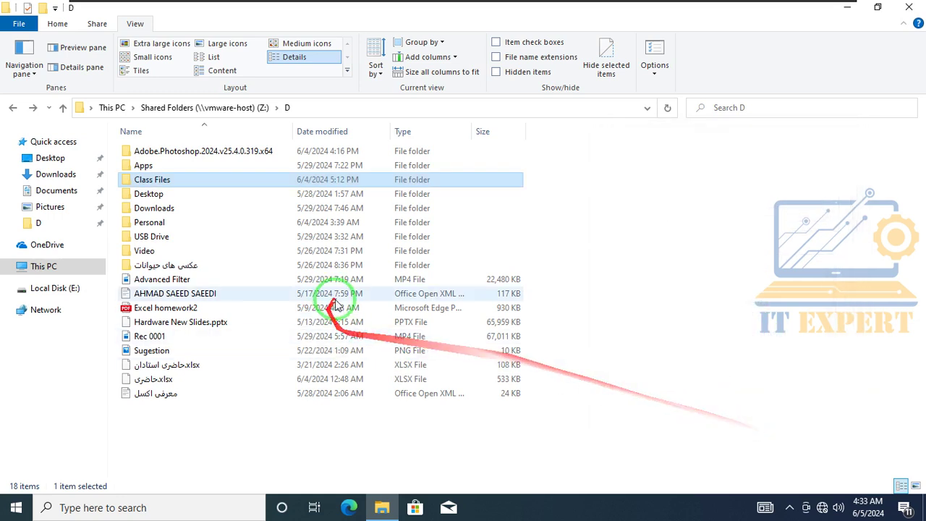
- Open the عکسی های حیوانات folder and display its pictures as Large icons
{"action": "left_click", "coordinate": [230, 268]}
{"action": "double_click", "coordinate": [230, 272]}
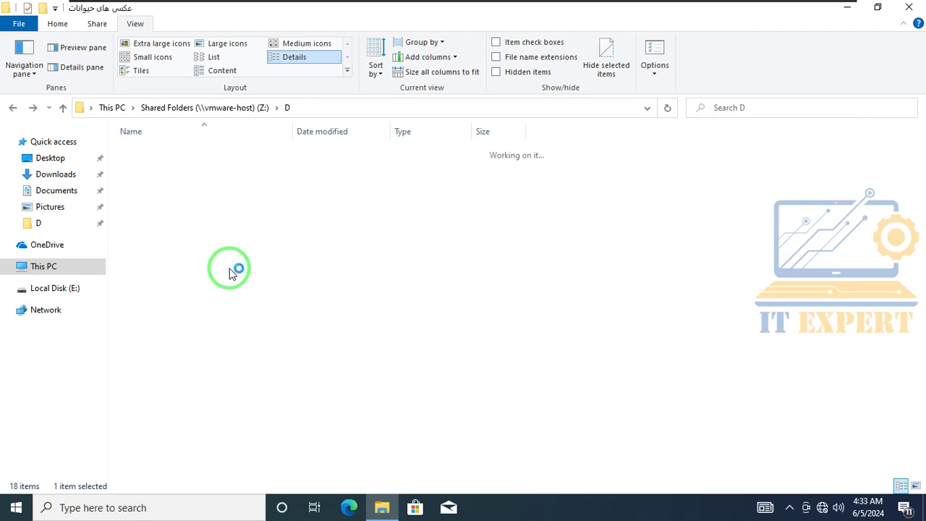
{"action": "left_click", "coordinate": [213, 50]}
{"action": "left_click", "coordinate": [596, 160]}
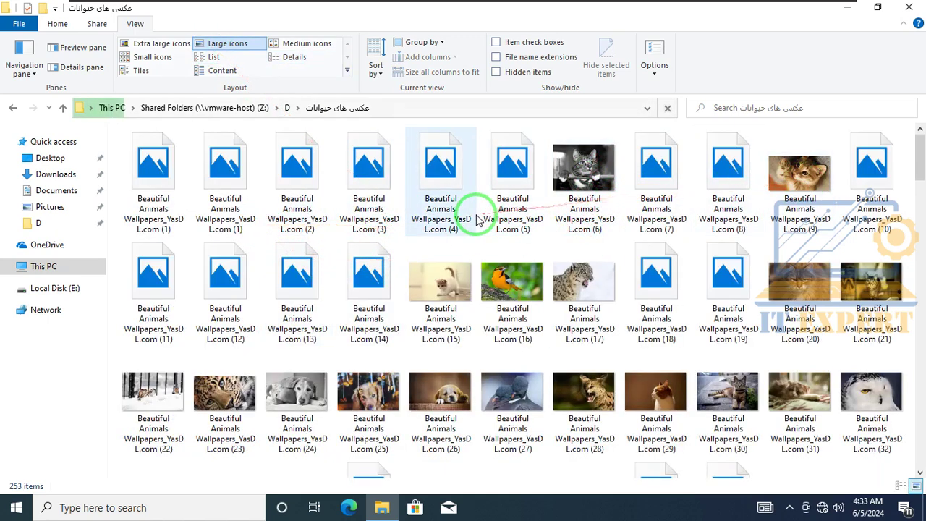
- Enable "Always show icons, never thumbnails" in the advanced folder settings, apply it and close Folder Options
{"action": "left_click", "coordinate": [656, 52]}
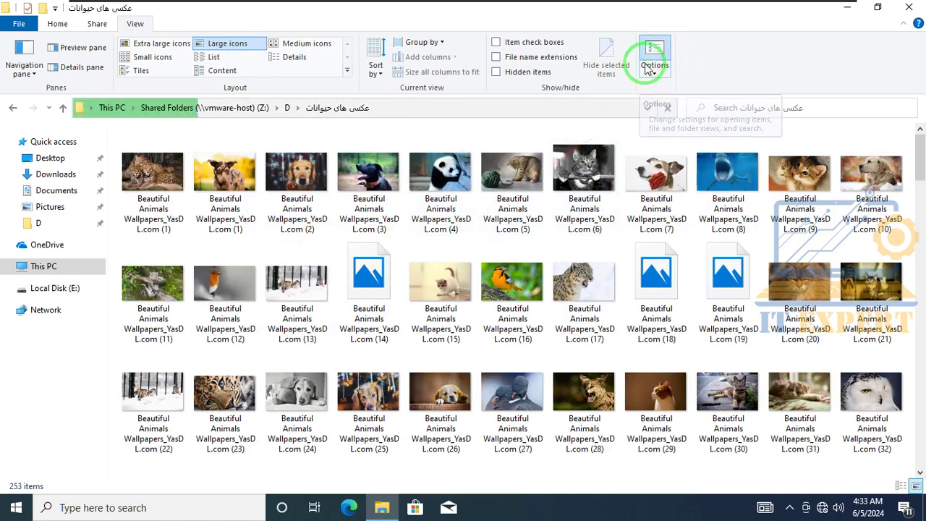
{"action": "left_click", "coordinate": [66, 167]}
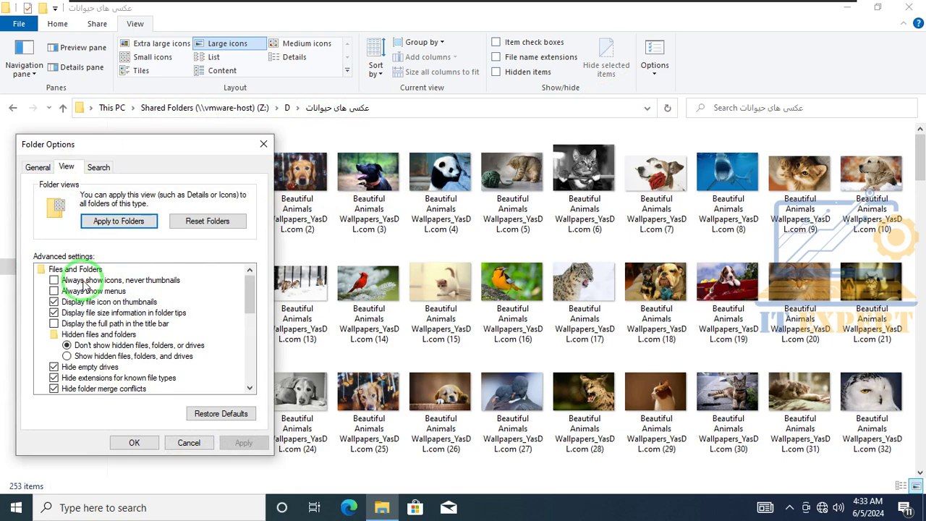
{"action": "left_click", "coordinate": [108, 282]}
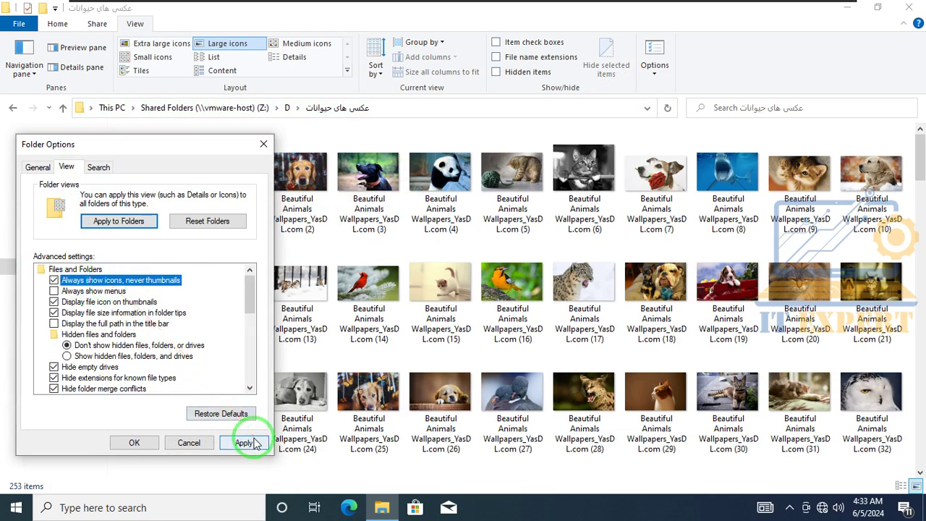
{"action": "left_click", "coordinate": [246, 443]}
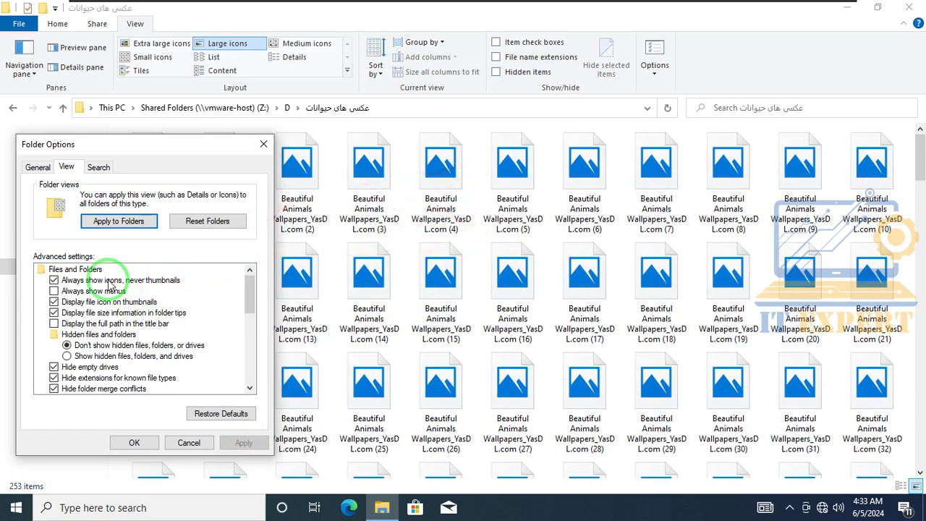
{"action": "left_click", "coordinate": [263, 144]}
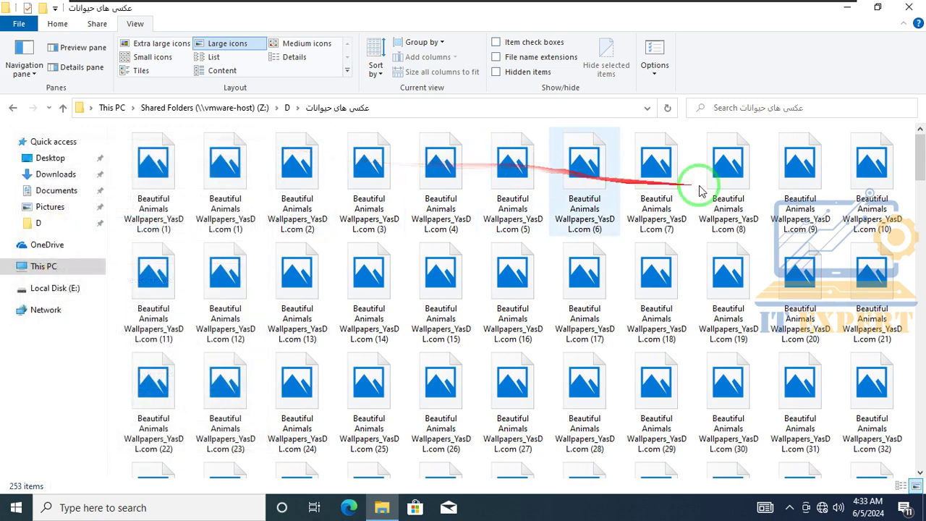
{"action": "left_click", "coordinate": [597, 169]}
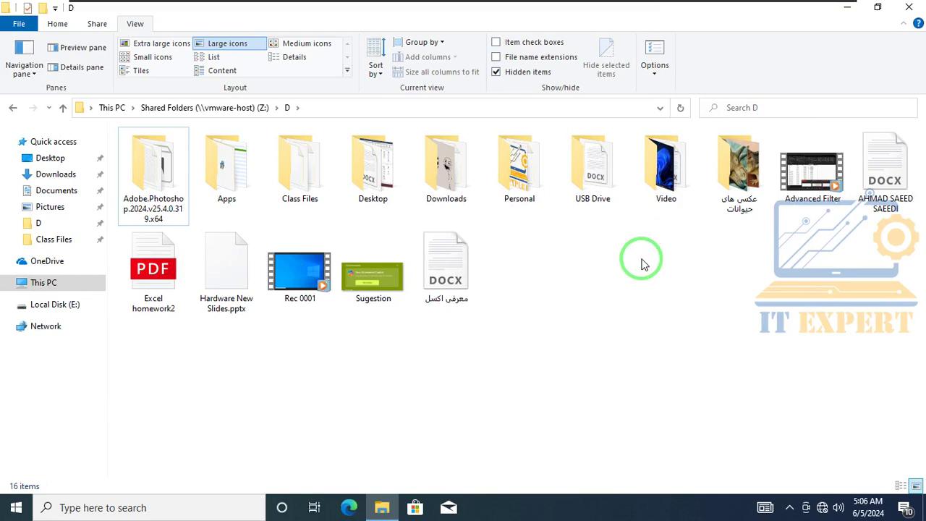
- Search Windows for "con" and open Control Panel
{"action": "key", "text": "super"}
{"action": "type", "text": "c"}
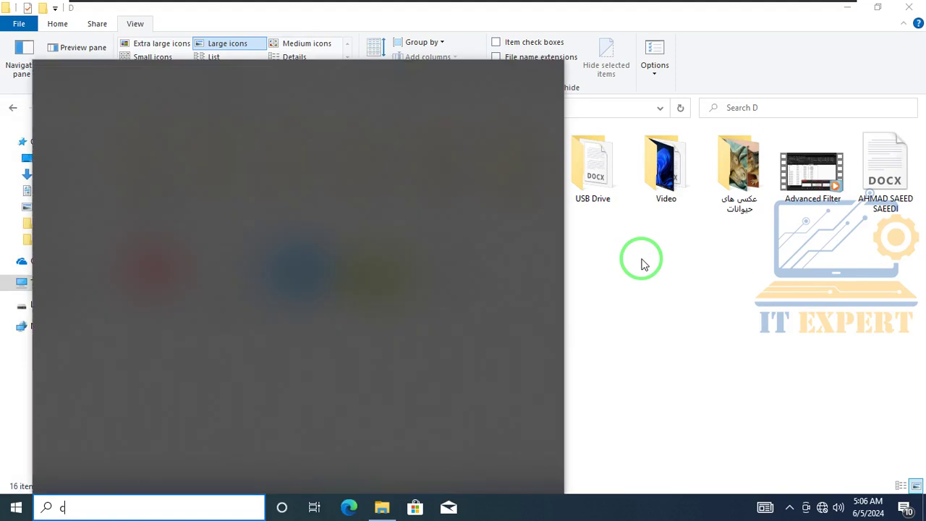
{"action": "type", "text": "on"}
{"action": "key", "text": "Return"}
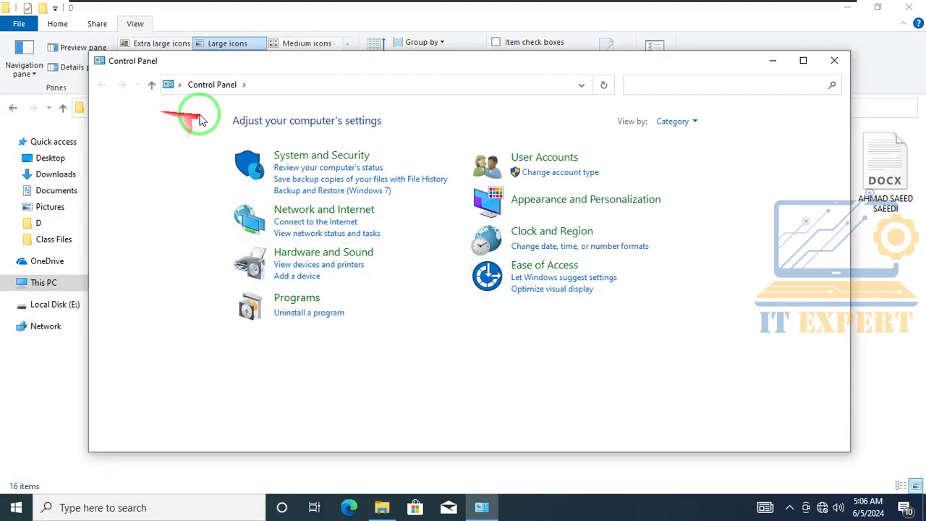
- Enable "Always show menus" in the advanced folder settings, apply it and view the menu bar in Control Panel
{"action": "left_click", "coordinate": [655, 45]}
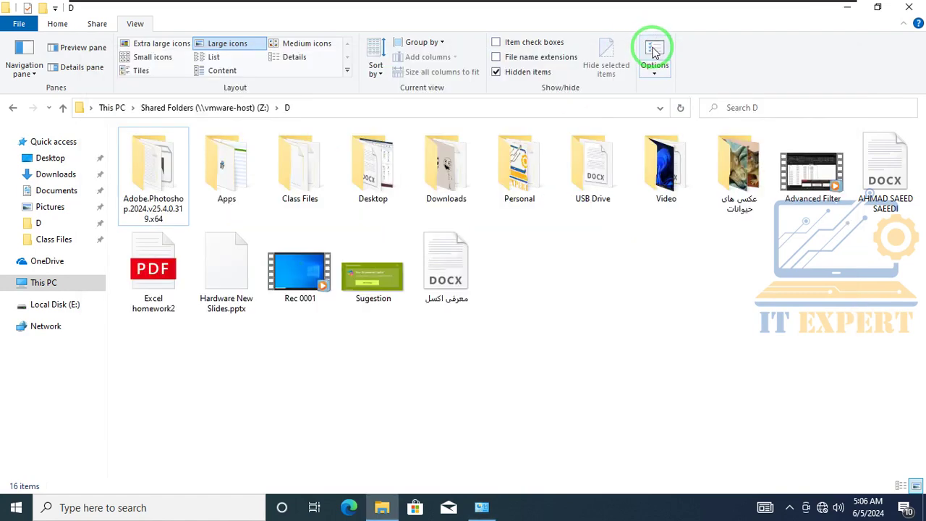
{"action": "left_click", "coordinate": [66, 168]}
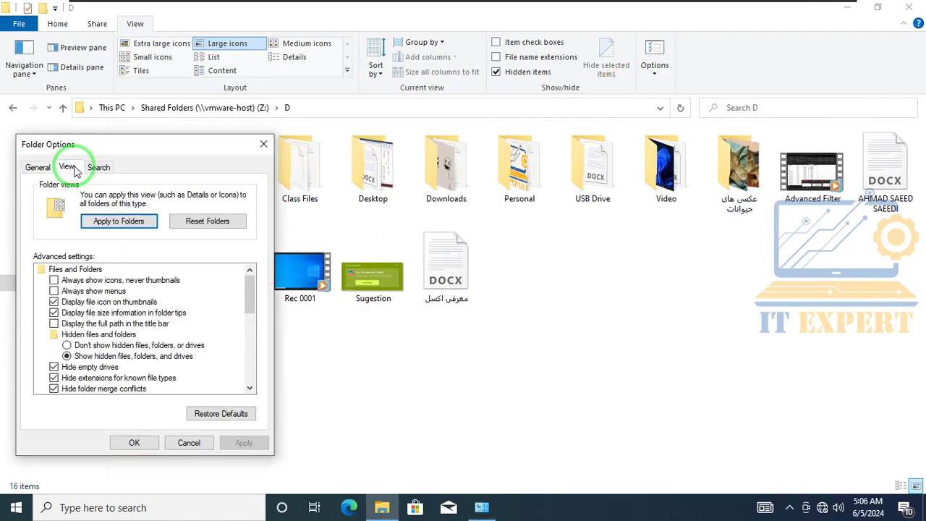
{"action": "left_click", "coordinate": [79, 291]}
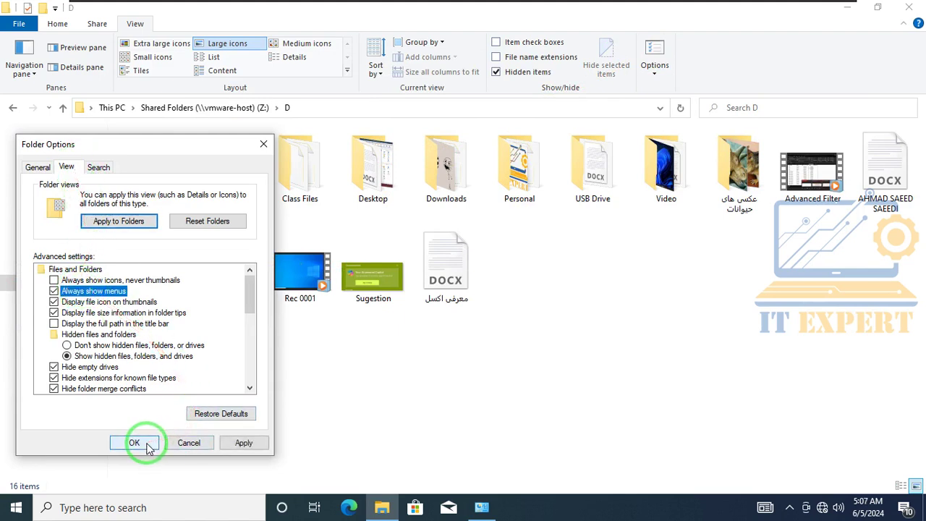
{"action": "left_click", "coordinate": [244, 443]}
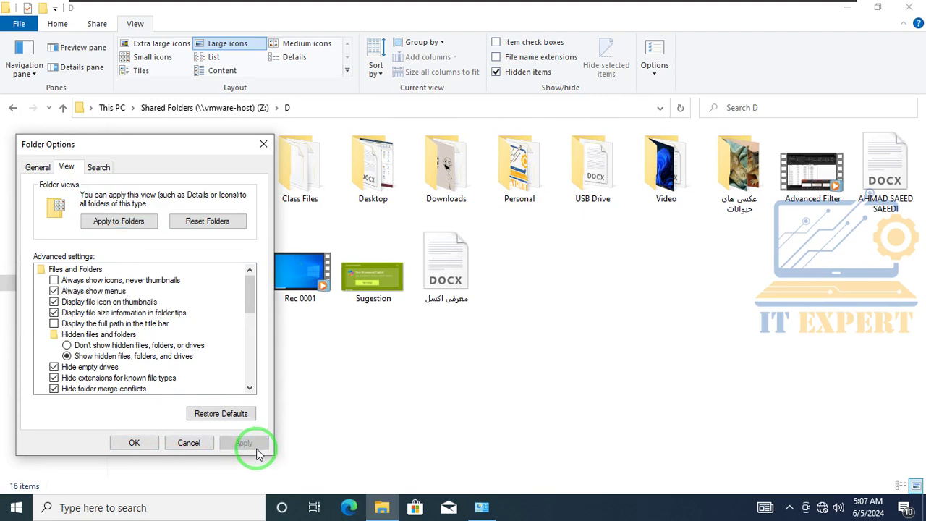
{"action": "left_click", "coordinate": [479, 510]}
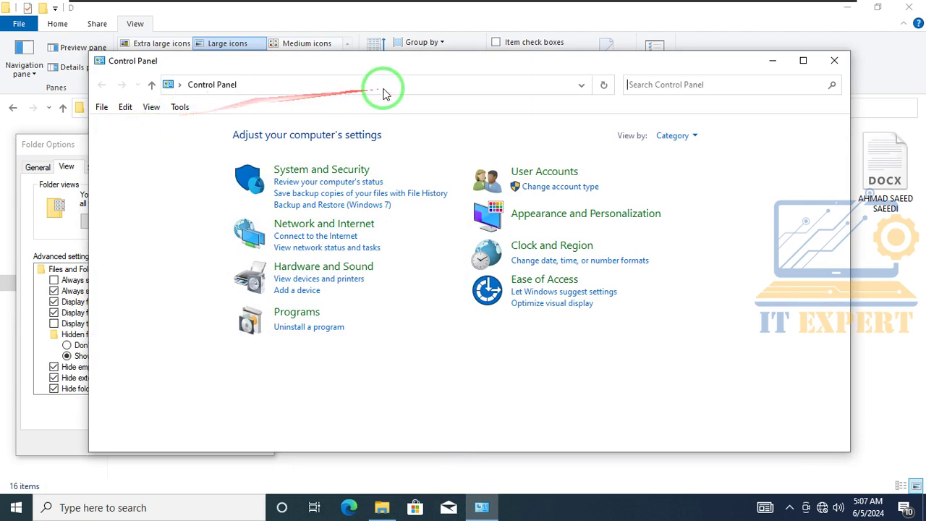
- Disable "Always show menus", apply it, check Control Panel for the menu bar and close the Control Panel window
{"action": "left_click", "coordinate": [54, 291]}
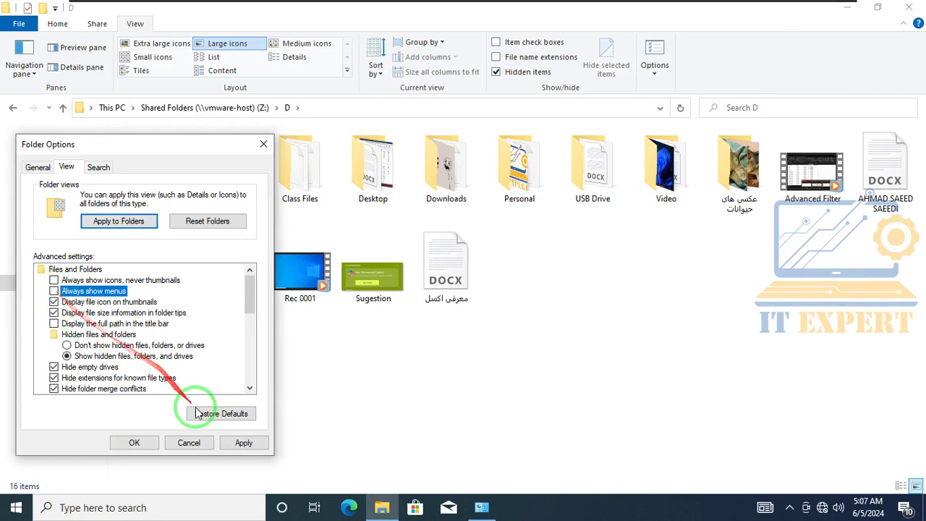
{"action": "left_click", "coordinate": [243, 441]}
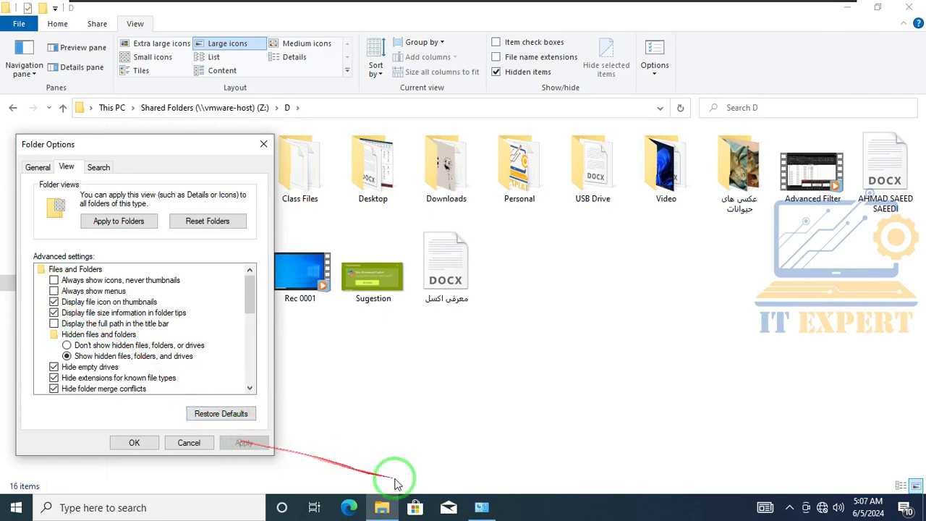
{"action": "left_click", "coordinate": [482, 506]}
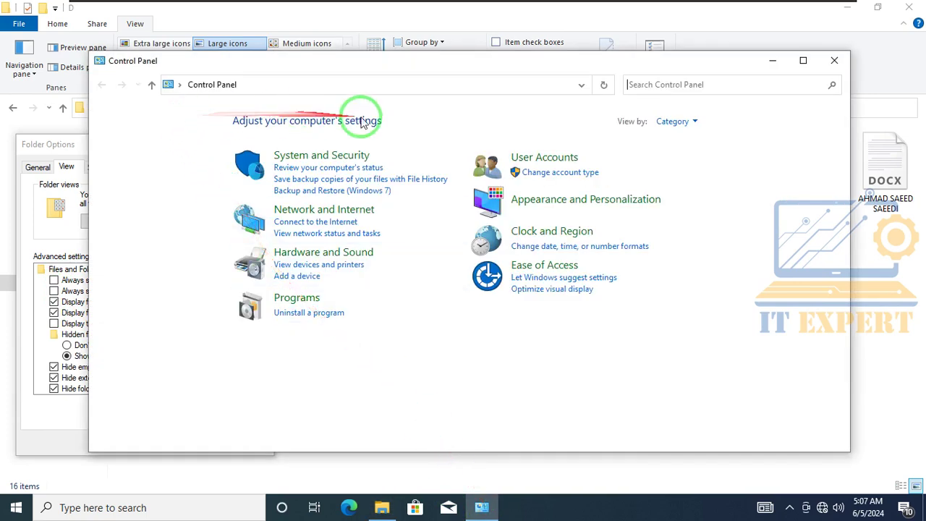
{"action": "left_click", "coordinate": [833, 64]}
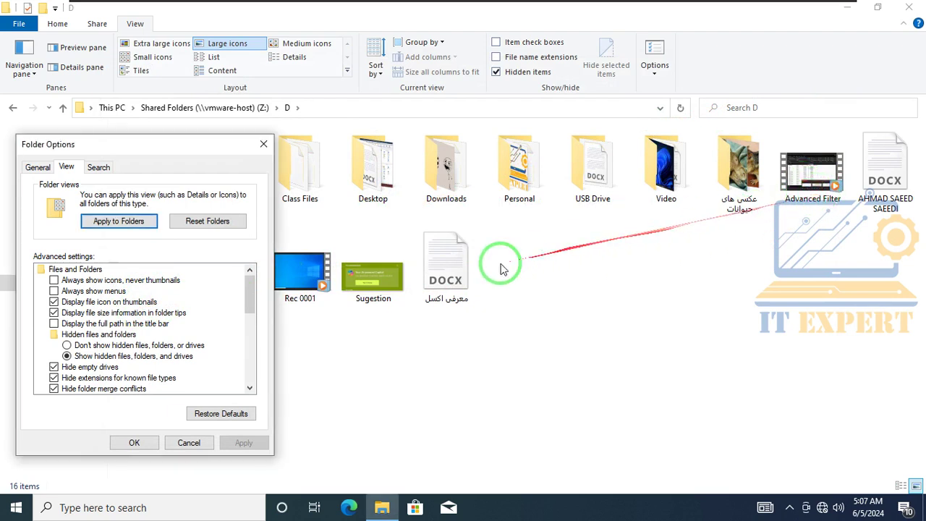
- Disable "Display file icon on thumbnails" in the advanced folder settings, apply it and close Folder Options
{"action": "left_click", "coordinate": [112, 303]}
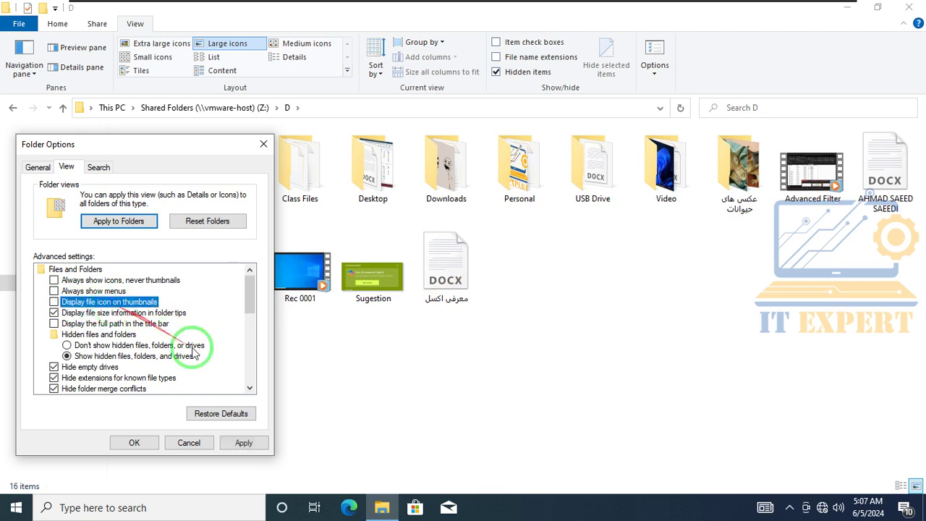
{"action": "left_click", "coordinate": [244, 442]}
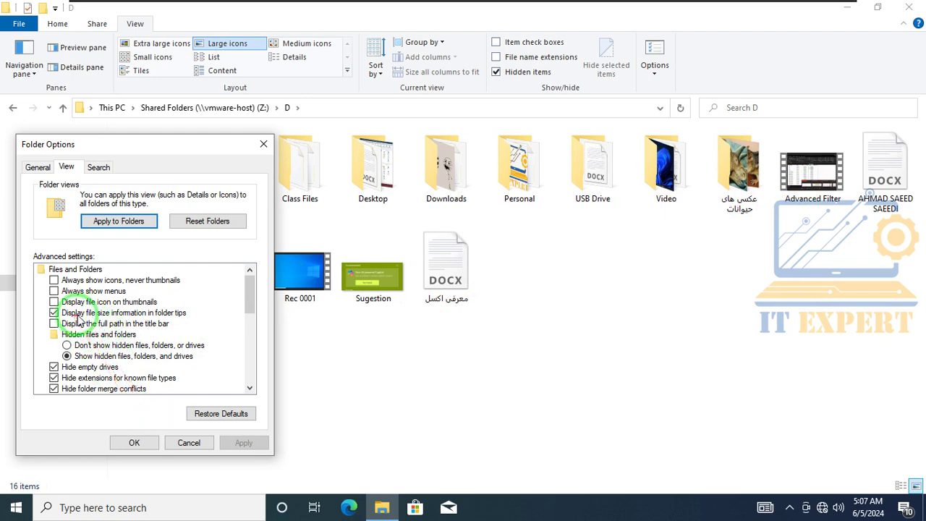
{"action": "left_click", "coordinate": [188, 442]}
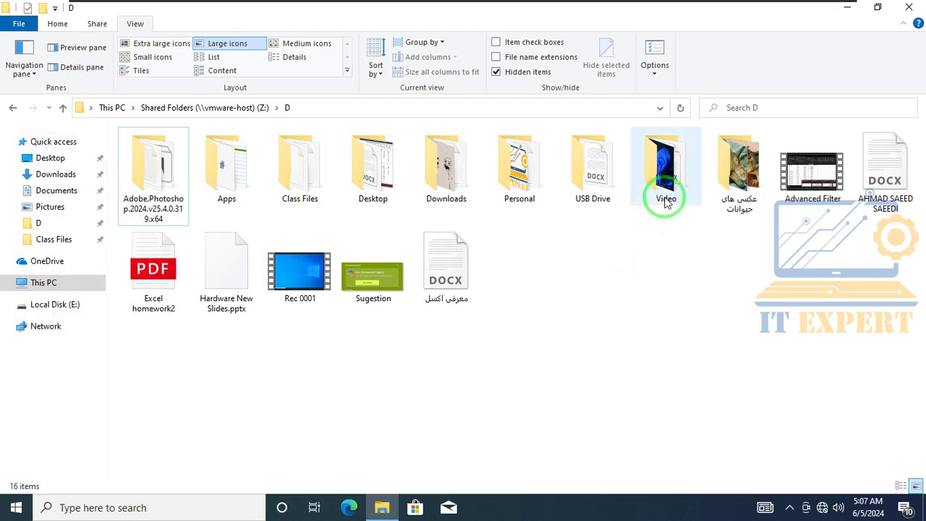
- Disable "Display file size information in folder tips", comparing the Video folder's tip before and after the change
{"action": "mouse_move", "coordinate": [666, 203]}
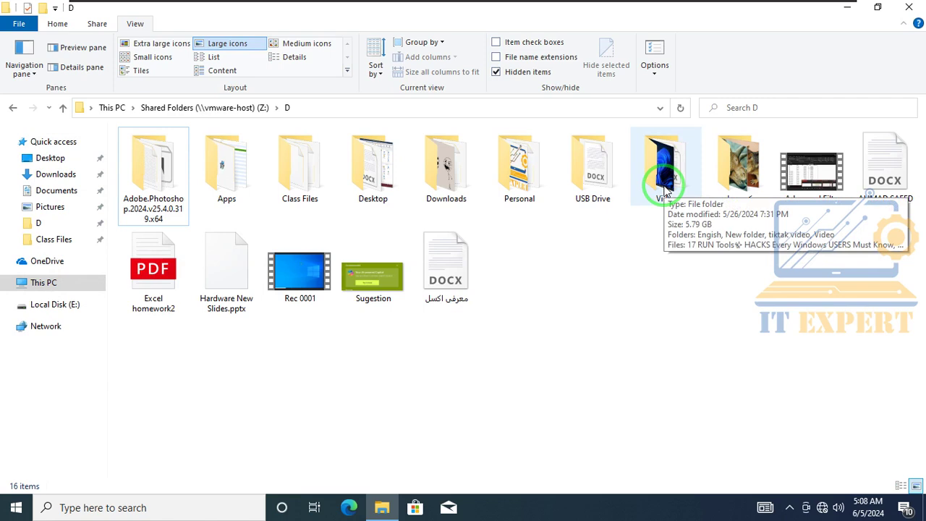
{"action": "left_click", "coordinate": [655, 49]}
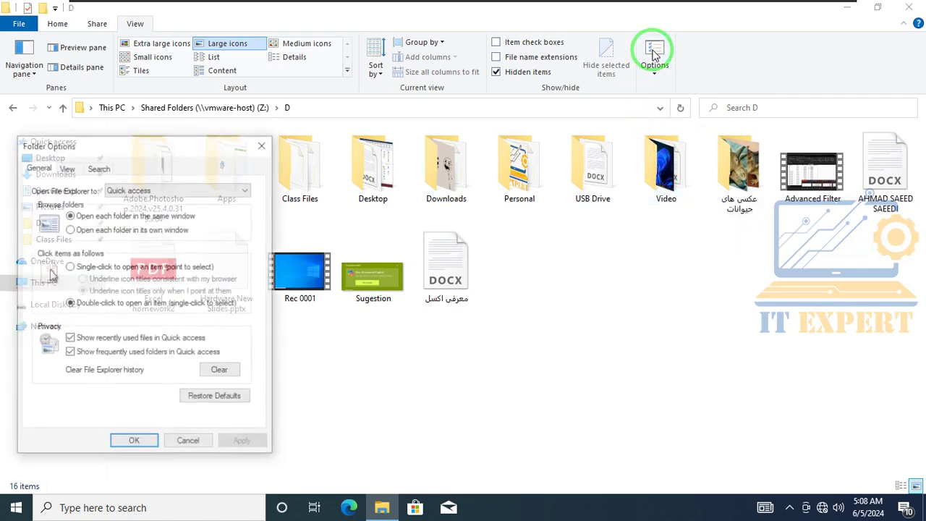
{"action": "left_click", "coordinate": [66, 166]}
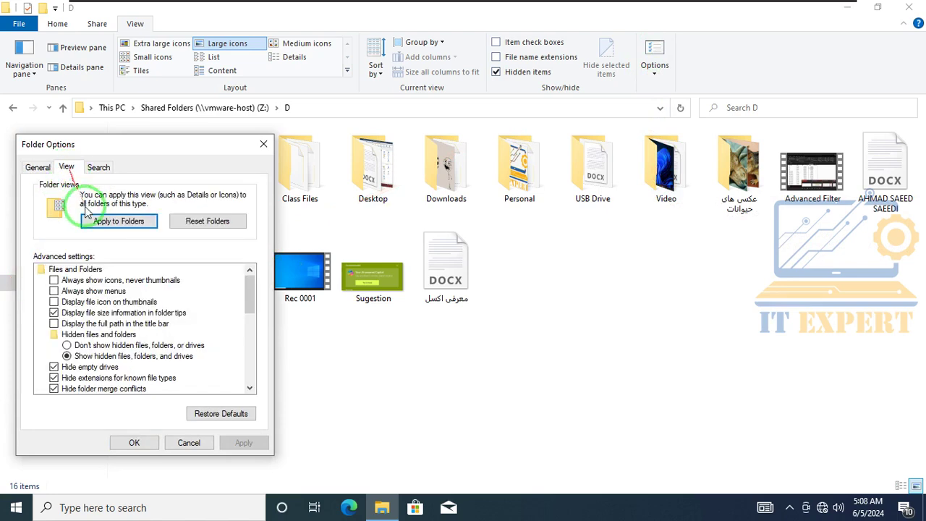
{"action": "left_click", "coordinate": [77, 314]}
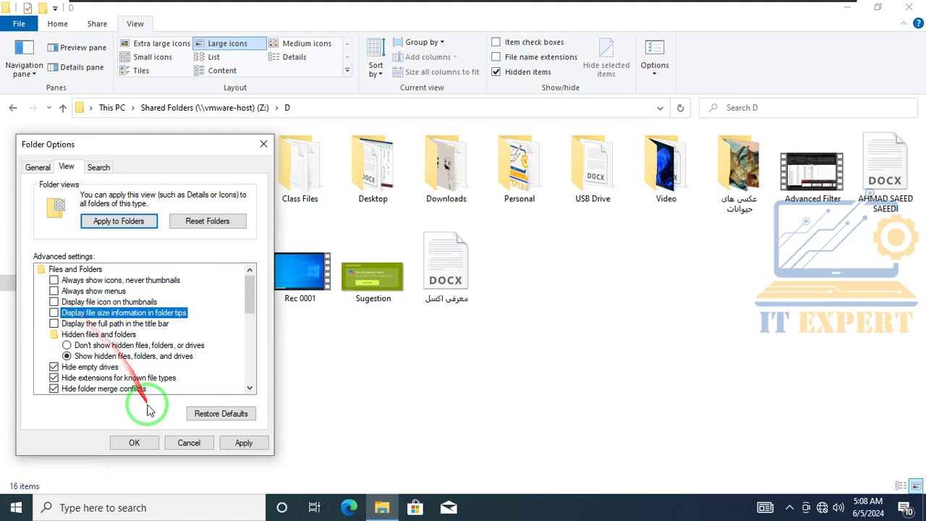
{"action": "left_click", "coordinate": [145, 441]}
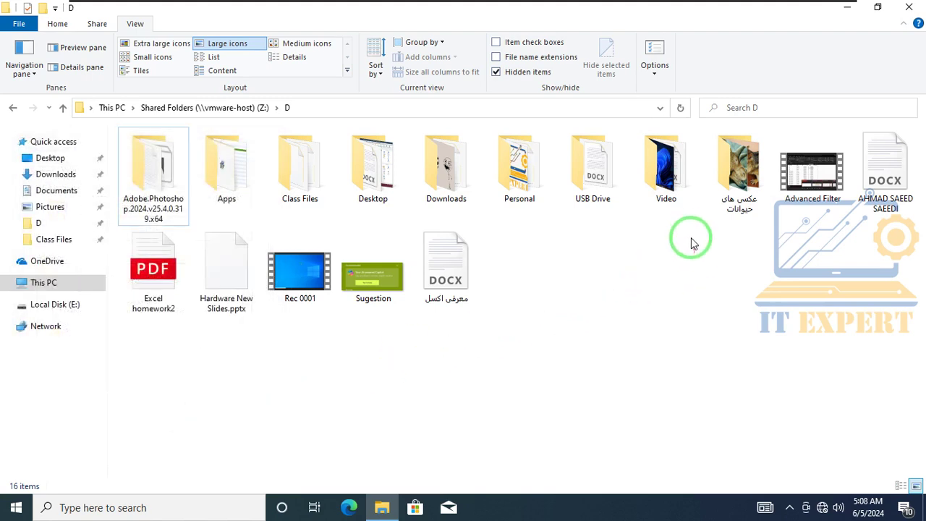
{"action": "mouse_move", "coordinate": [666, 170]}
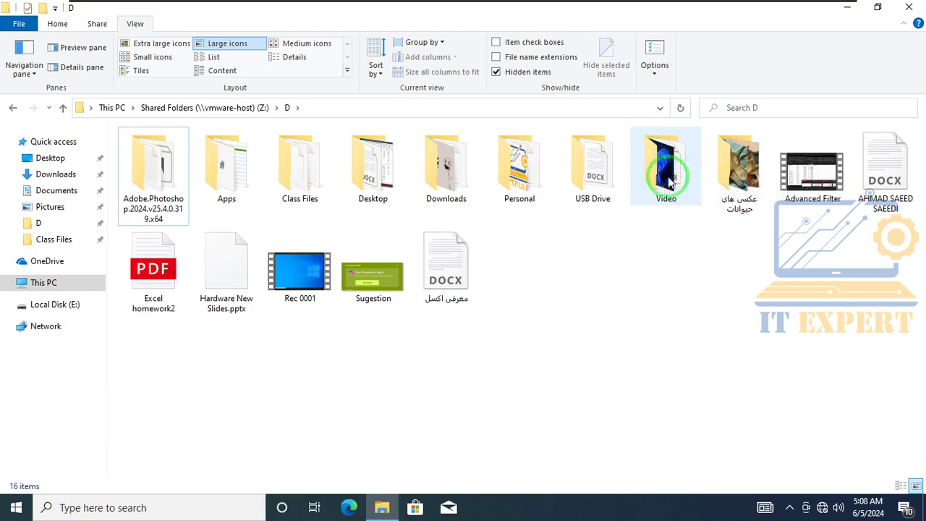
{"action": "left_click", "coordinate": [660, 48]}
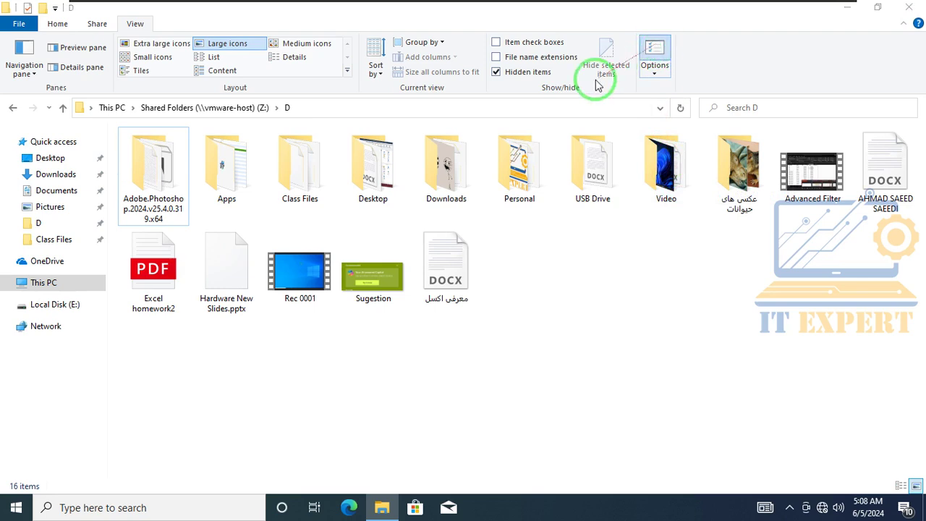
{"action": "left_click", "coordinate": [79, 167]}
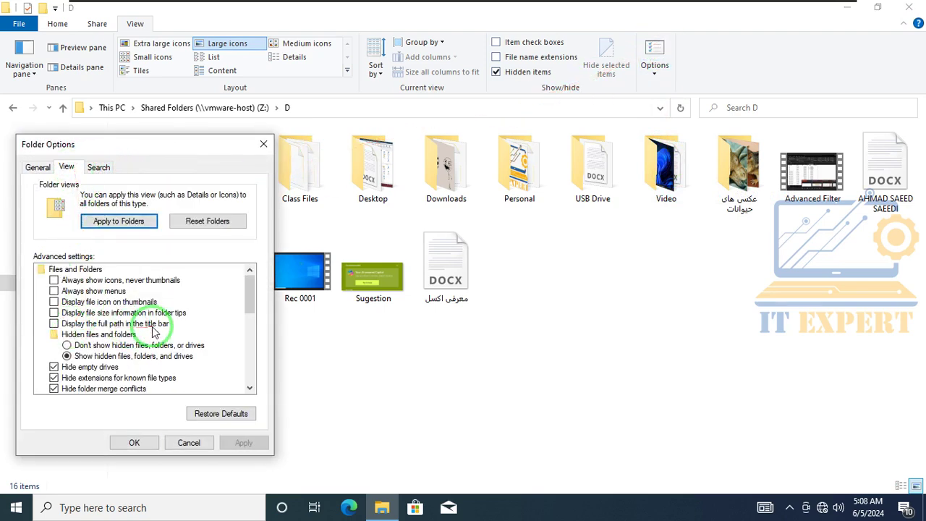
{"action": "left_click", "coordinate": [189, 442]}
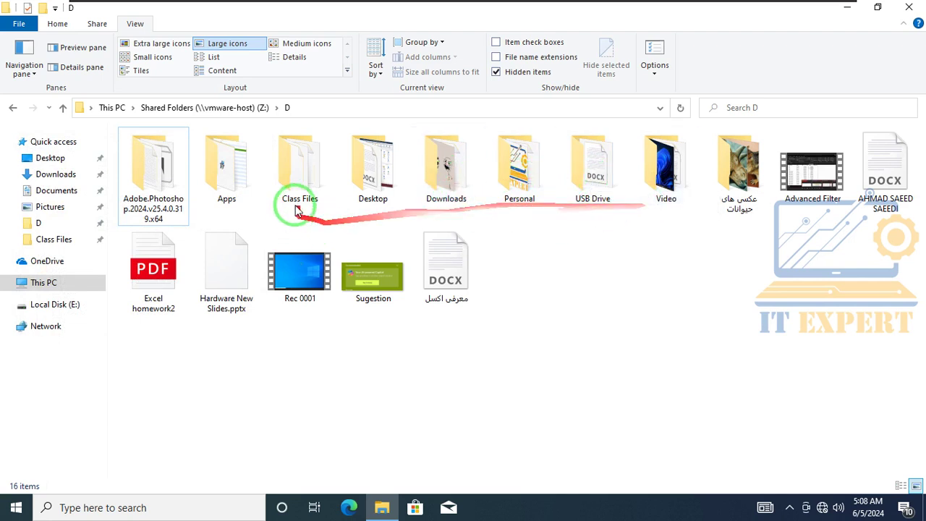
- Open the Music folder inside the Class Files folder
{"action": "left_click", "coordinate": [362, 174]}
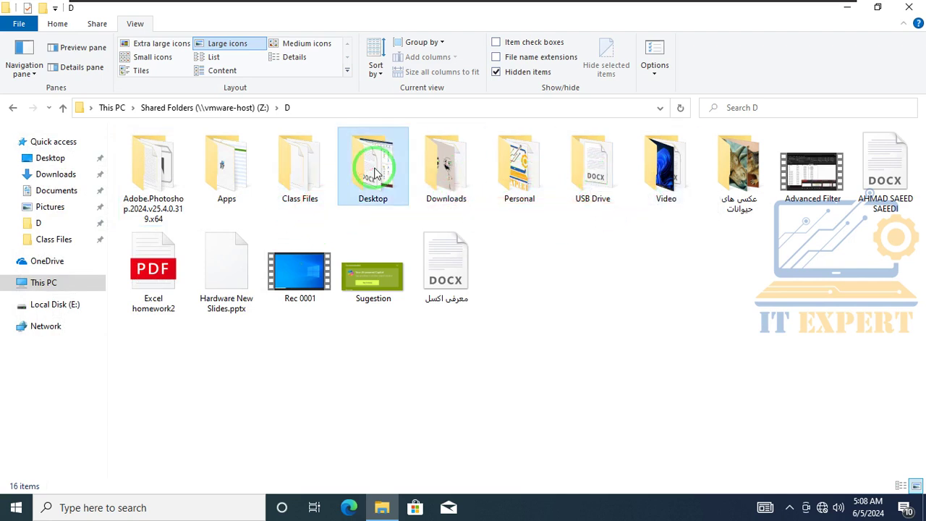
{"action": "left_click", "coordinate": [305, 177]}
{"action": "double_click", "coordinate": [305, 177]}
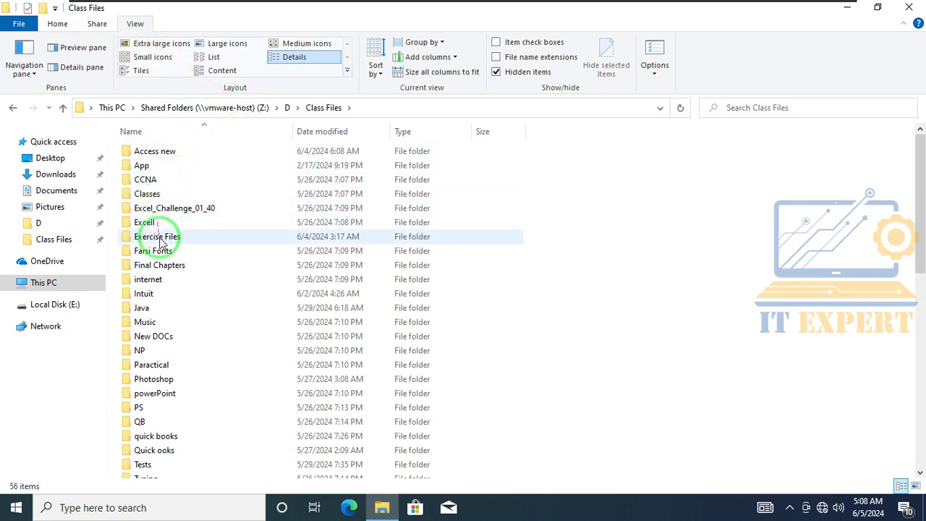
{"action": "left_click", "coordinate": [161, 324]}
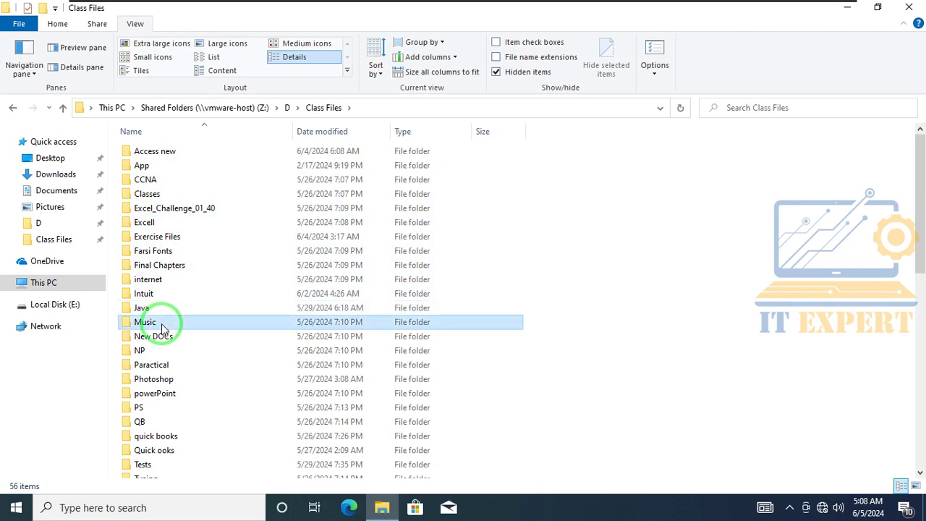
{"action": "double_click", "coordinate": [161, 323]}
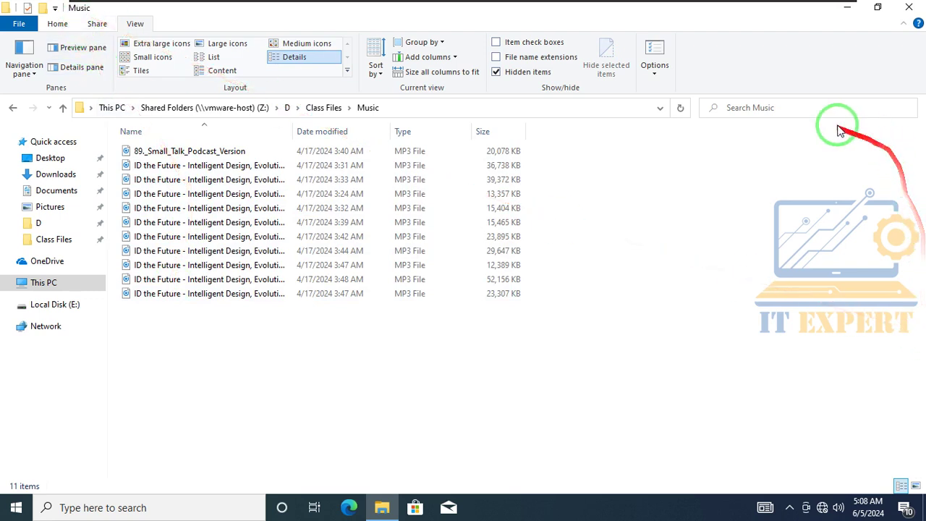
- Enable "Display the full path in the title bar" in the advanced folder settings and confirm Folder Options
{"action": "left_click", "coordinate": [664, 57]}
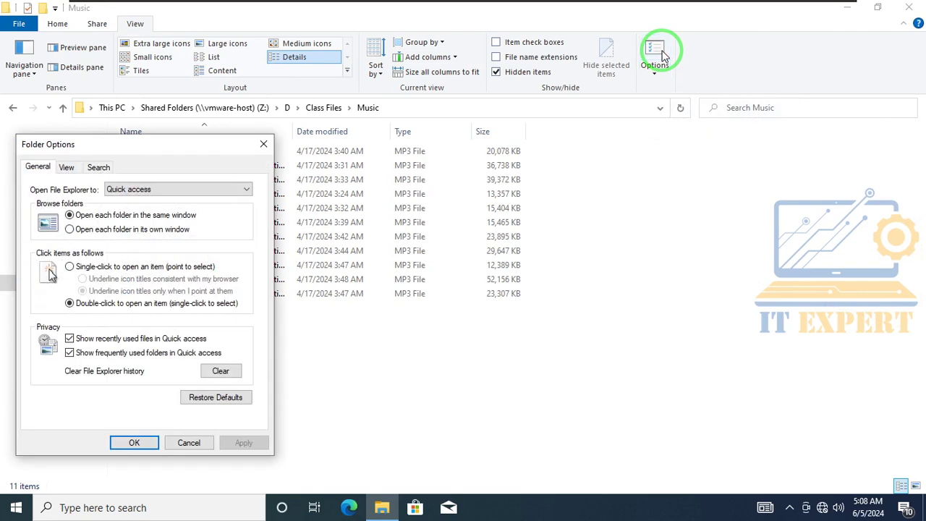
{"action": "left_click", "coordinate": [68, 168]}
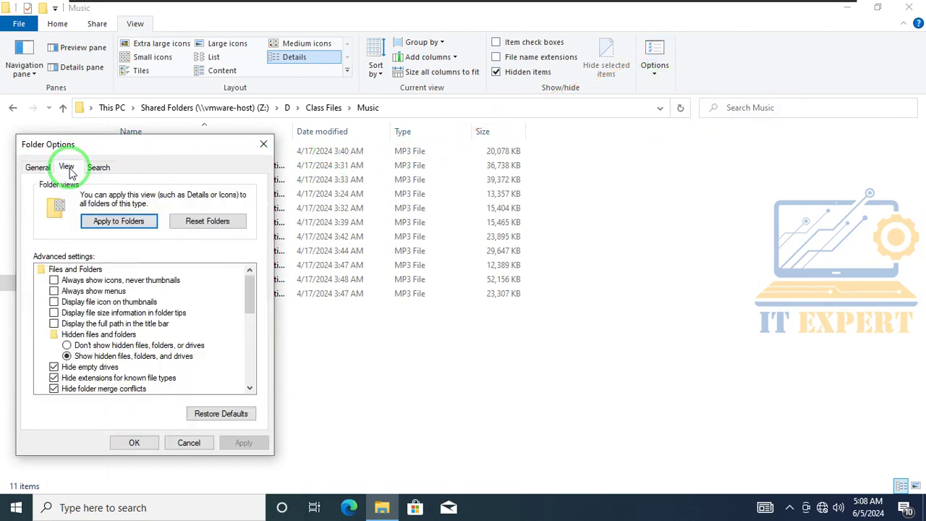
{"action": "left_click", "coordinate": [94, 324]}
{"action": "left_click", "coordinate": [133, 443]}
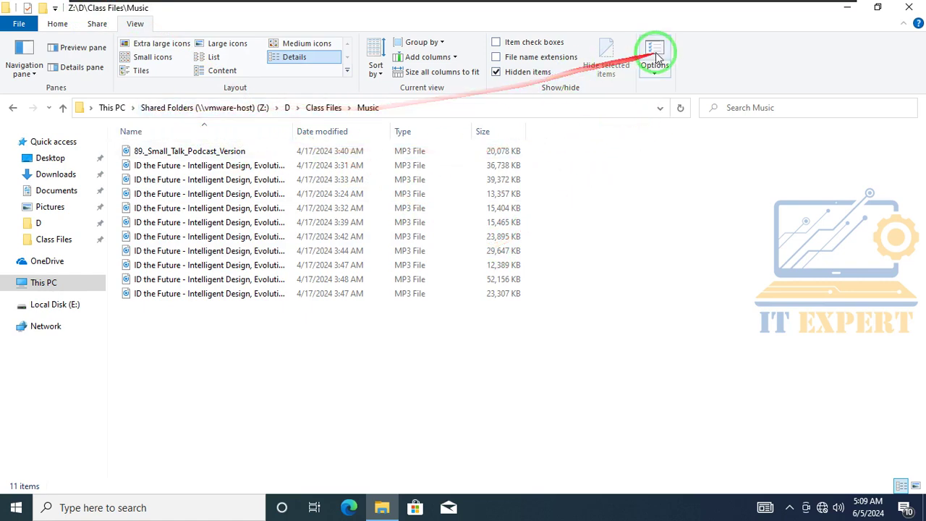
- Restore the default advanced view settings in Folder Options and confirm the dialog
{"action": "left_click", "coordinate": [665, 77]}
{"action": "left_click", "coordinate": [75, 172]}
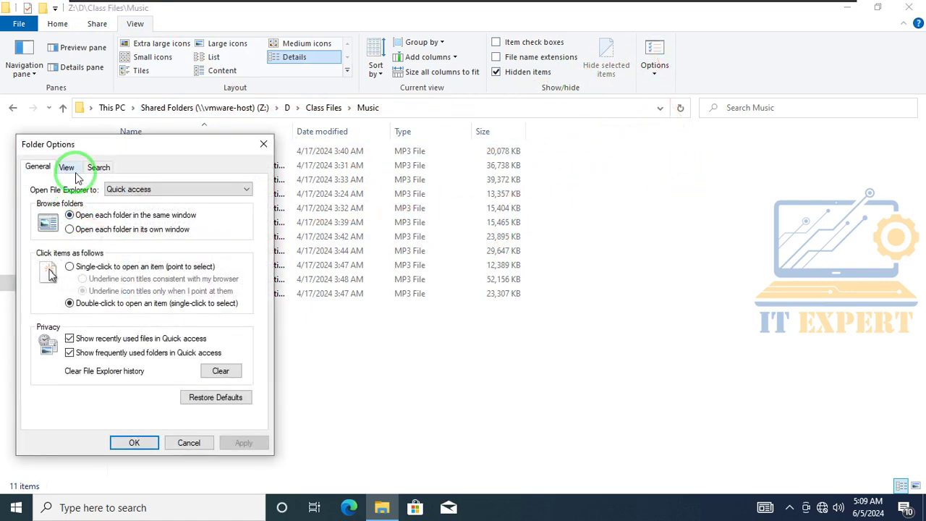
{"action": "left_click", "coordinate": [225, 416]}
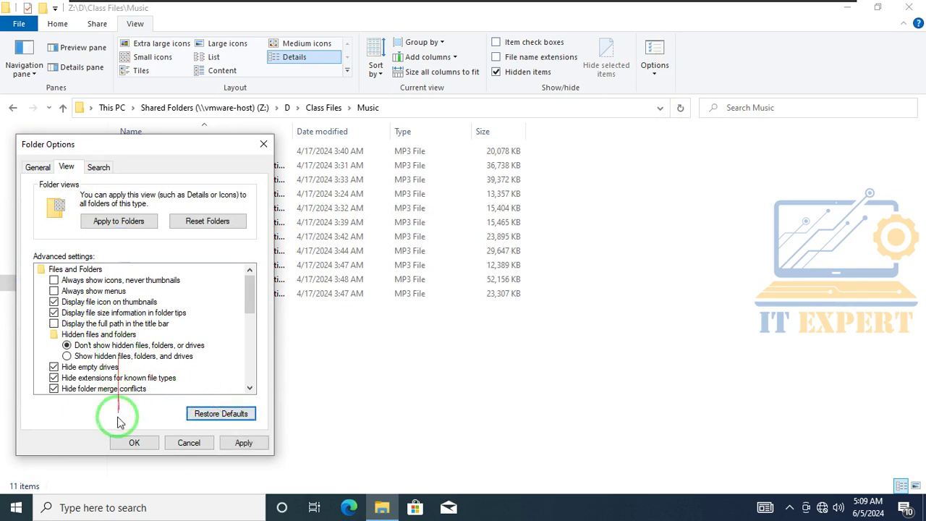
{"action": "left_click", "coordinate": [132, 441]}
- Hide the last five MP3 files in the Music folder
{"action": "left_click_drag", "start_coordinate": [216, 325], "coordinate": [207, 235]}
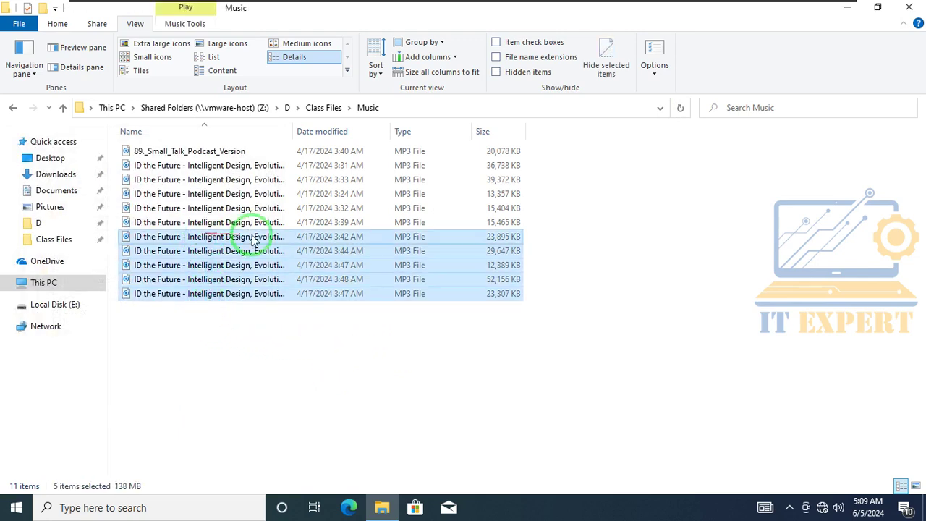
{"action": "left_click", "coordinate": [607, 48]}
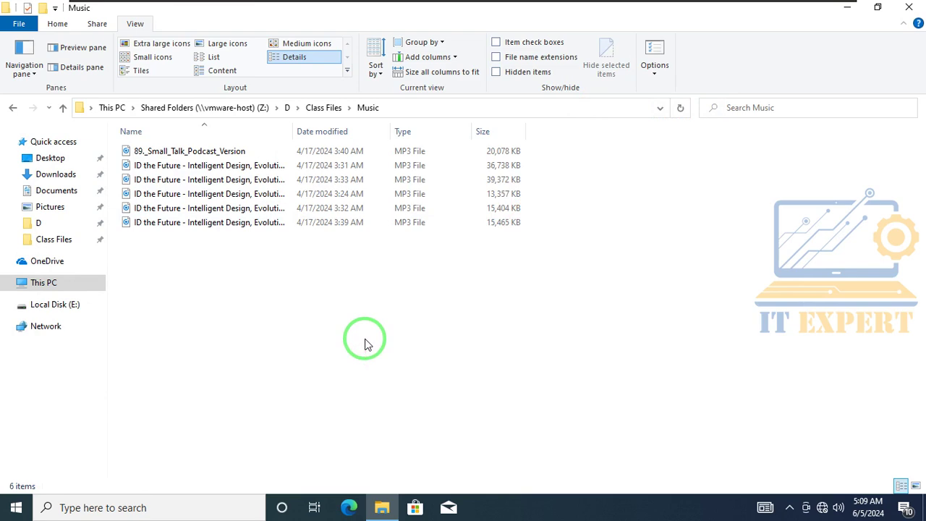
- Enable "Show hidden files, folders, and drives" in the advanced view settings and confirm Folder Options
{"action": "left_click", "coordinate": [646, 49]}
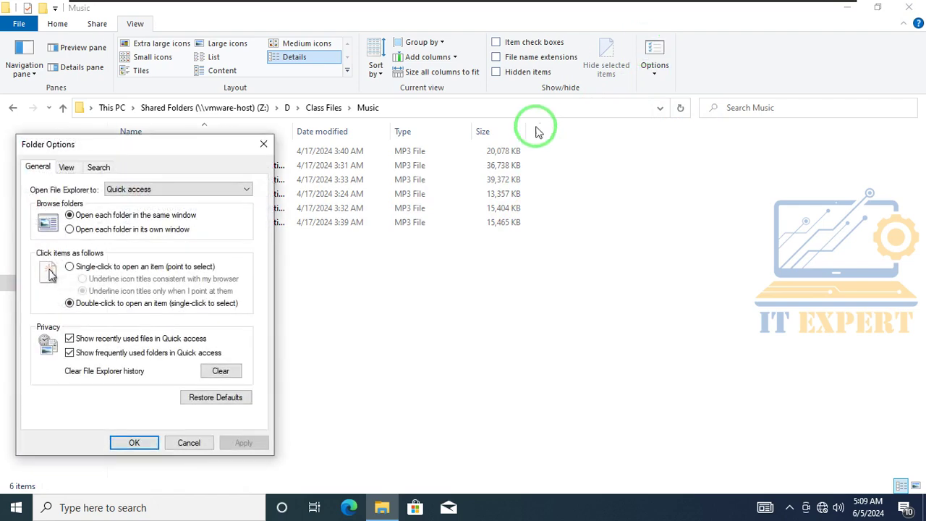
{"action": "left_click", "coordinate": [66, 167]}
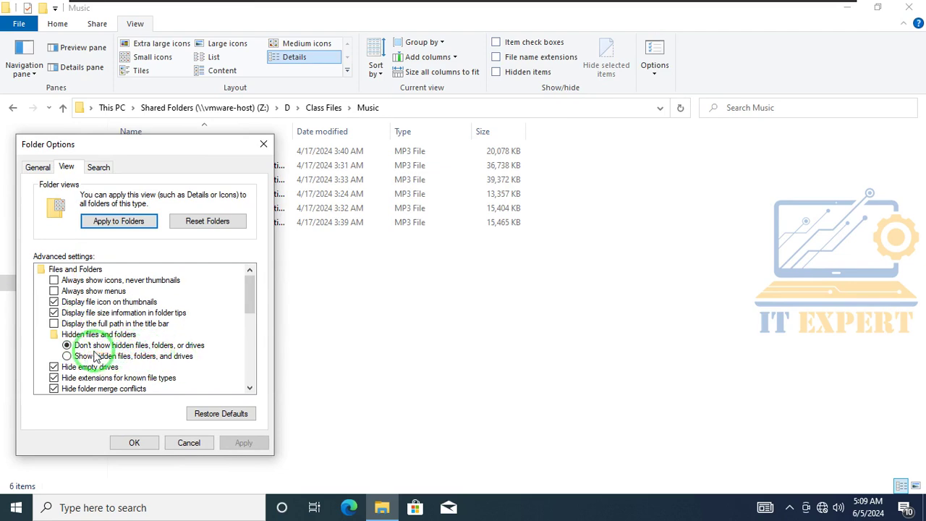
{"action": "left_click_drag", "start_coordinate": [170, 152], "coordinate": [707, 159]}
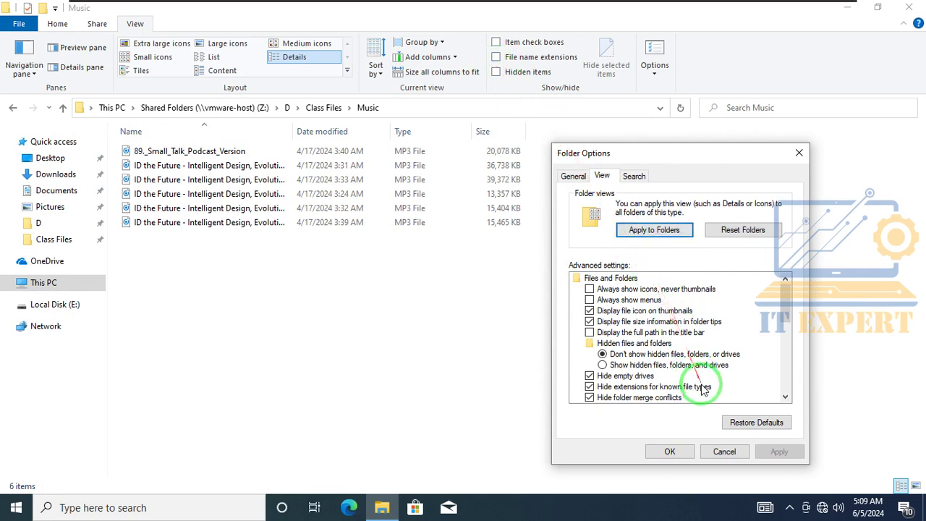
{"action": "left_click", "coordinate": [621, 365]}
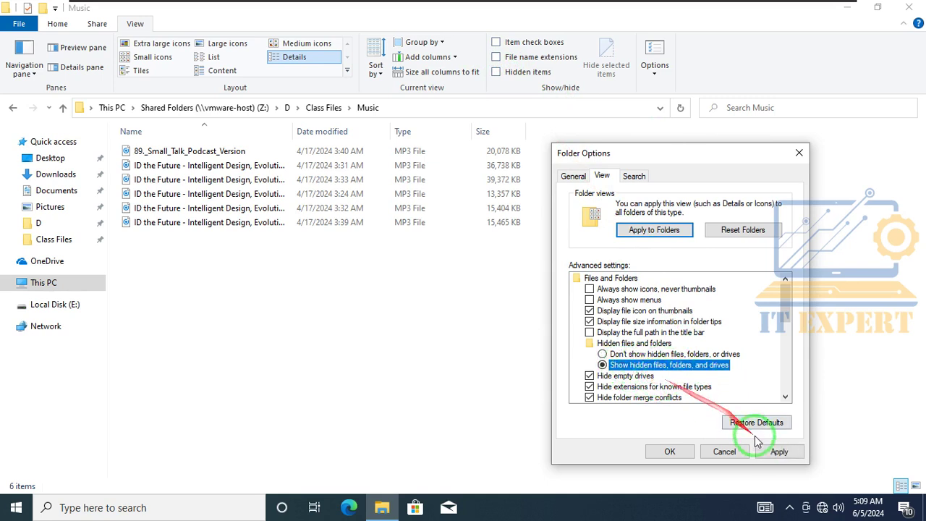
{"action": "left_click", "coordinate": [779, 451]}
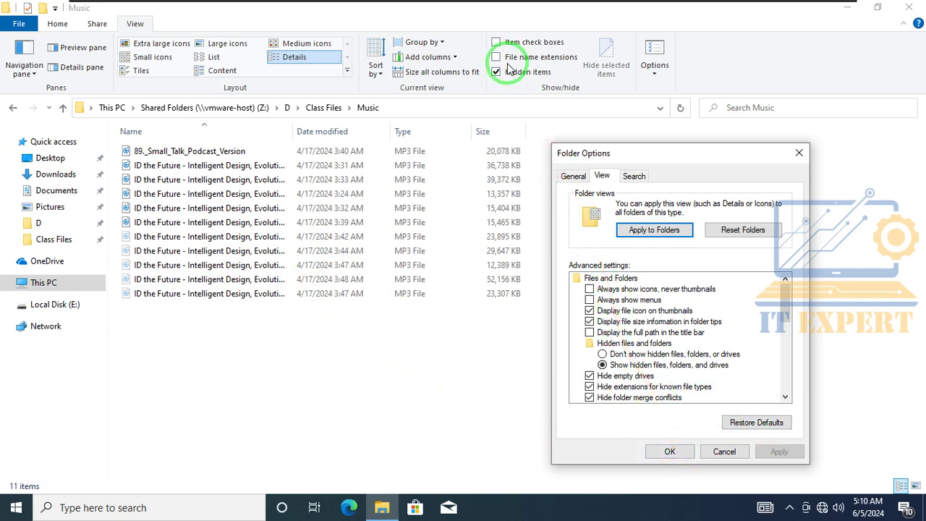
{"action": "left_click", "coordinate": [671, 451]}
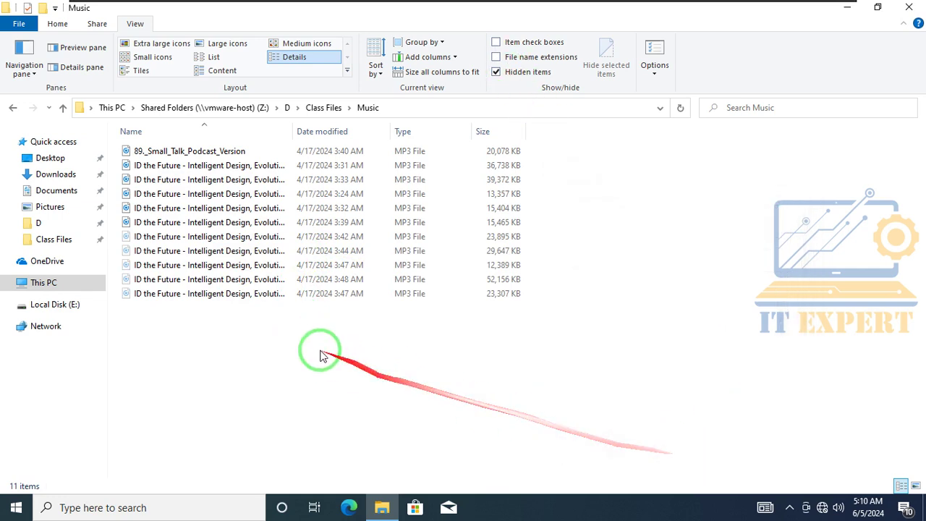
- Clear the Hidden attribute of the last five MP3 files in the Music folder through their properties
{"action": "left_click_drag", "start_coordinate": [257, 326], "coordinate": [228, 241]}
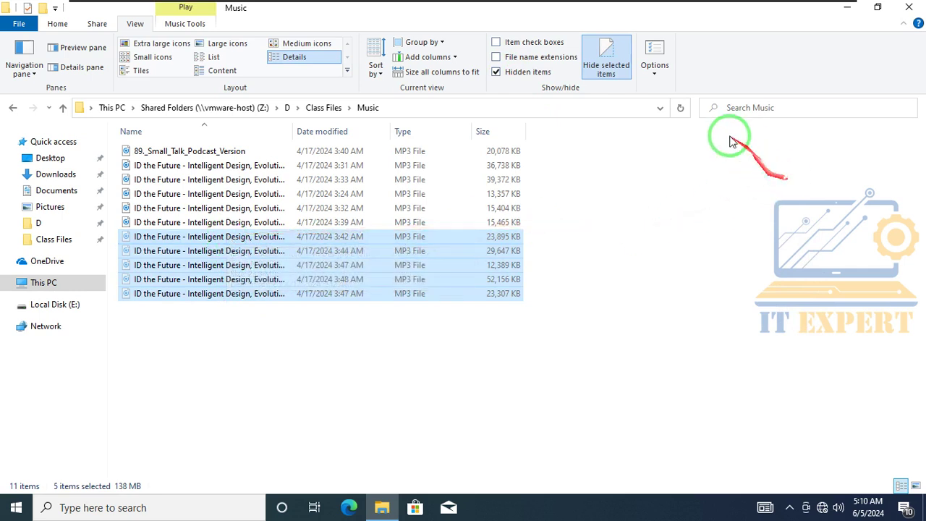
{"action": "left_click", "coordinate": [611, 58]}
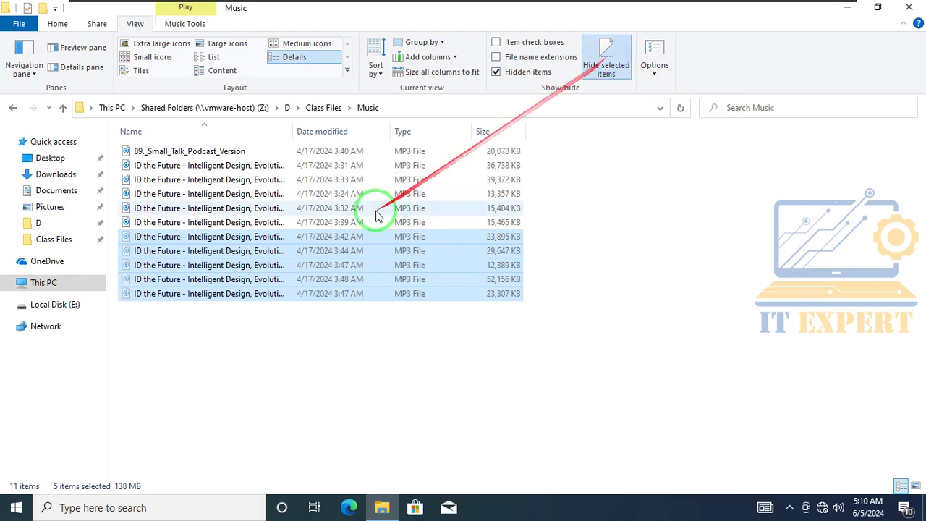
{"action": "right_click", "coordinate": [249, 244]}
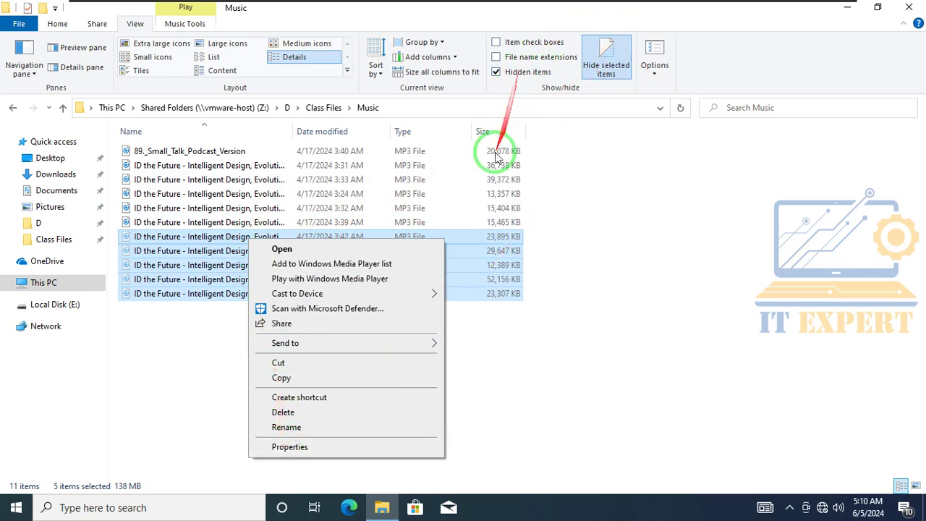
{"action": "left_click", "coordinate": [325, 447]}
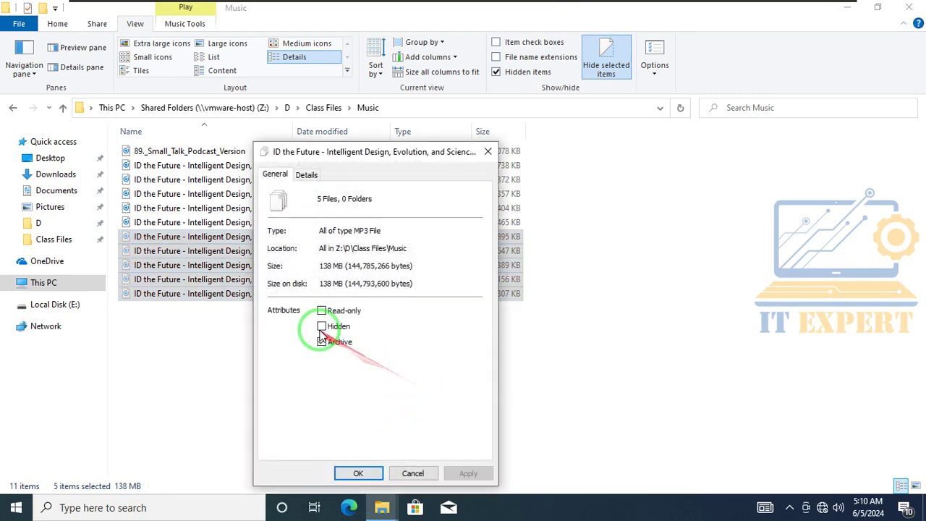
{"action": "left_click", "coordinate": [467, 474]}
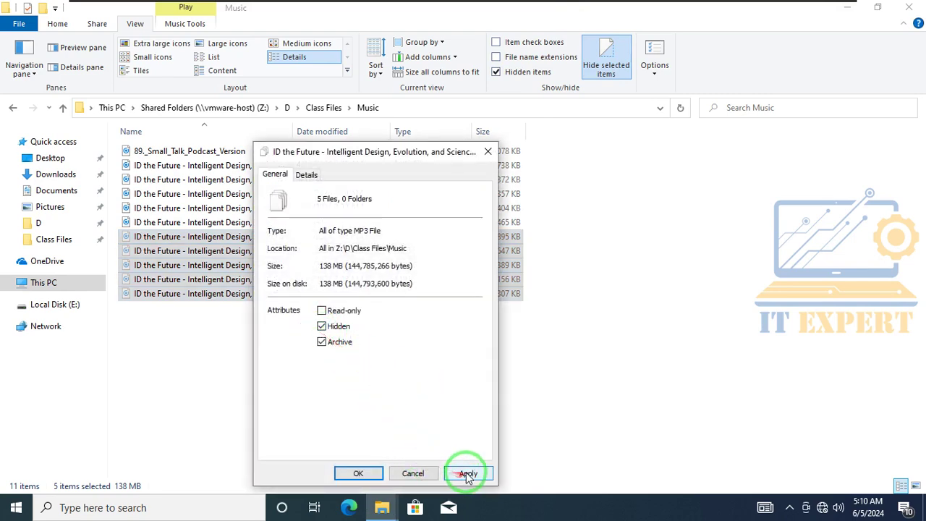
{"action": "left_click", "coordinate": [327, 331]}
{"action": "left_click", "coordinate": [454, 474]}
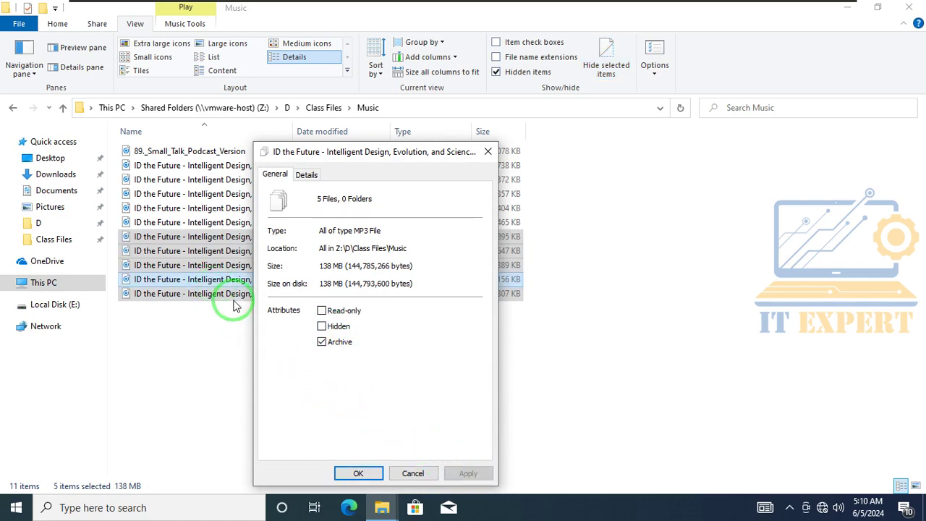
{"action": "left_click", "coordinate": [358, 472]}
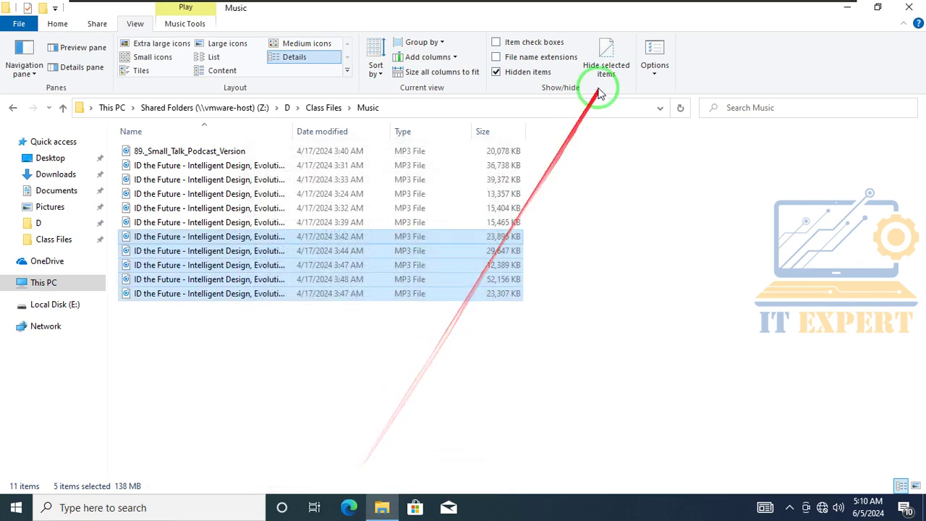
- Turn off the display of hidden items and widen the Name column to fit the full file names
{"action": "left_click", "coordinate": [533, 75]}
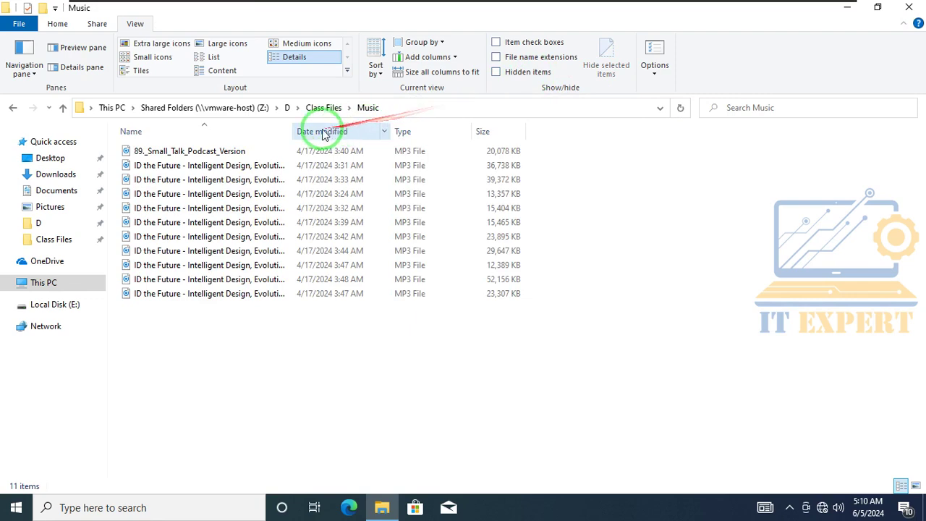
{"action": "left_click_drag", "start_coordinate": [294, 131], "coordinate": [443, 132]}
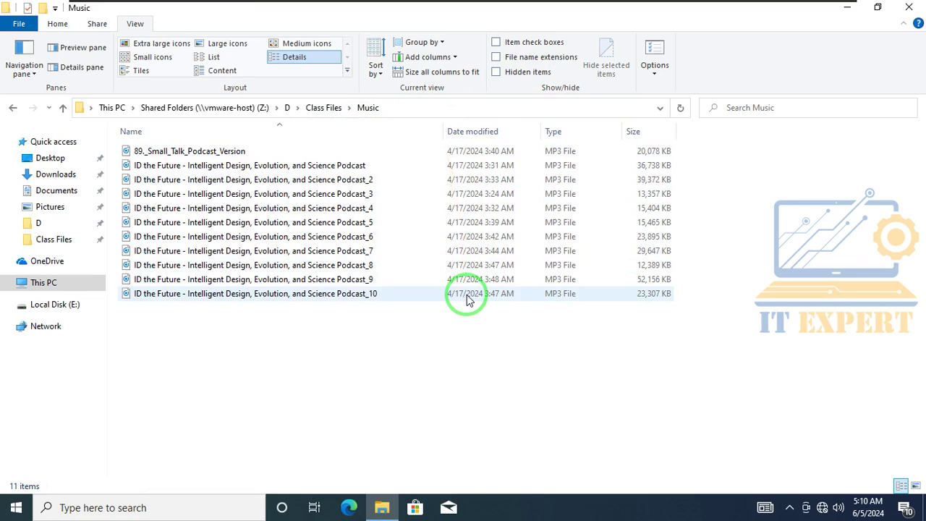
- Disable "Hide empty drives" in the advanced view settings, then inspect the drives in This PC and return to the Music folder
{"action": "left_click", "coordinate": [653, 58]}
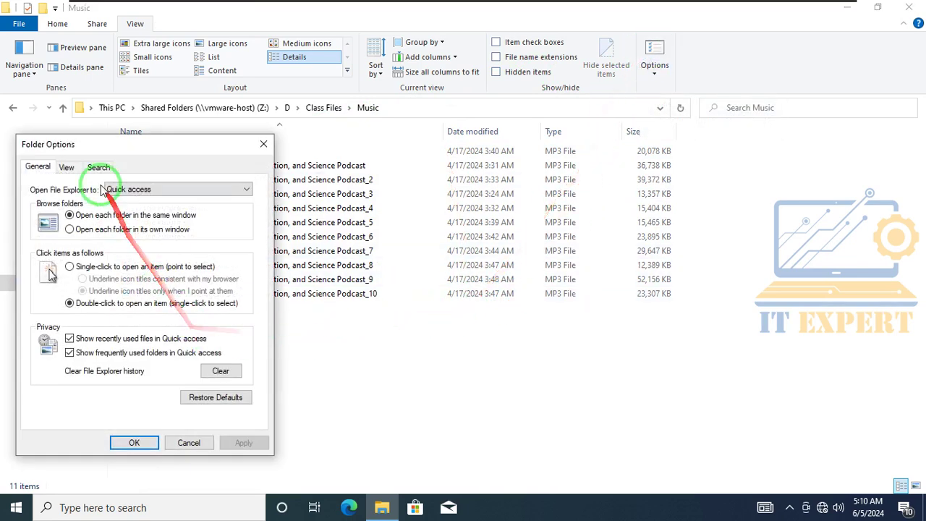
{"action": "left_click", "coordinate": [72, 167]}
{"action": "left_click_drag", "start_coordinate": [78, 143], "coordinate": [552, 119]}
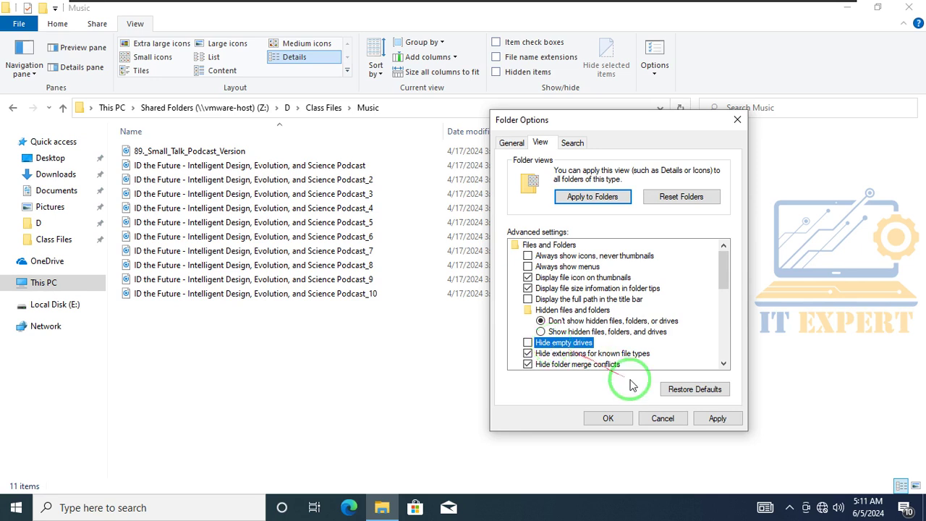
{"action": "left_click", "coordinate": [711, 418]}
{"action": "left_click", "coordinate": [608, 418]}
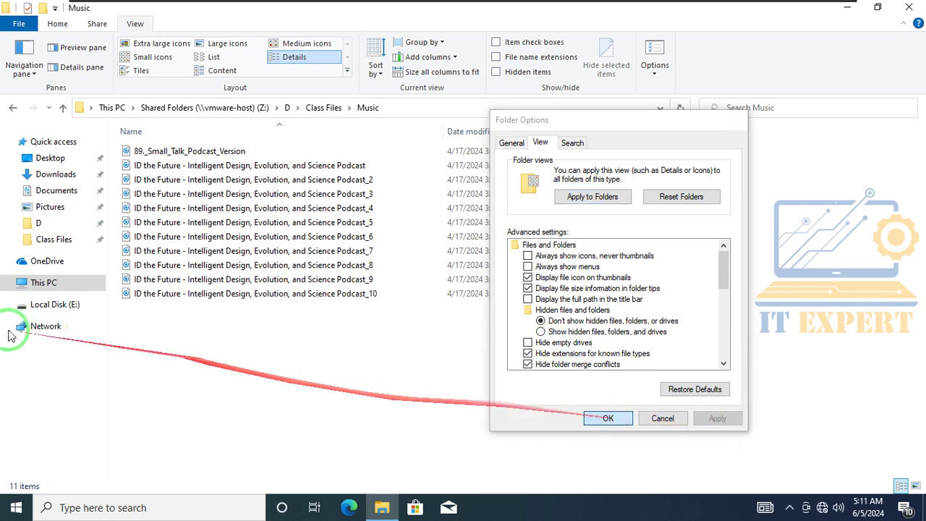
{"action": "left_click", "coordinate": [23, 282]}
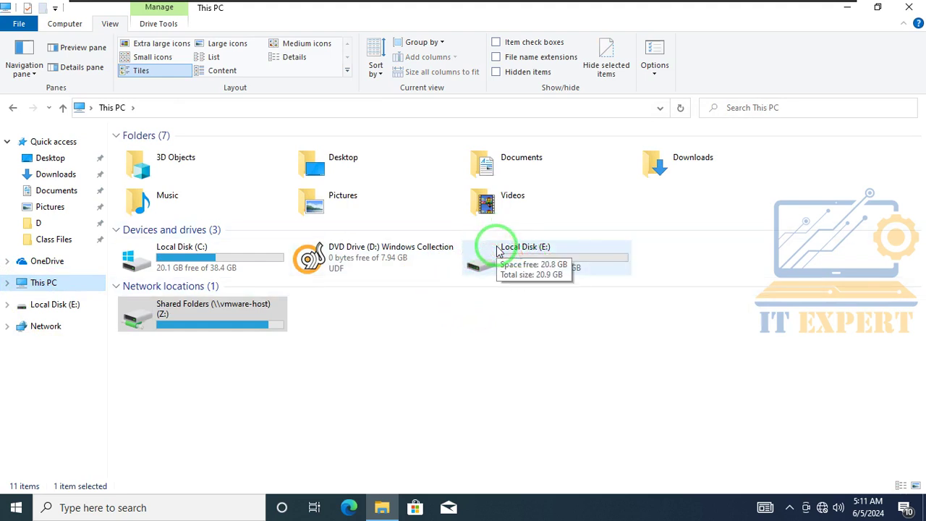
{"action": "left_click", "coordinate": [15, 108]}
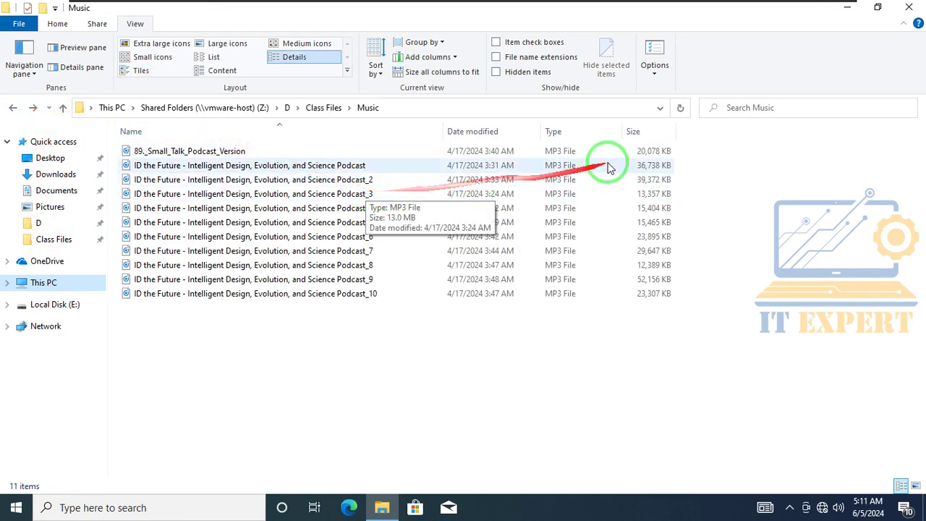
- Disable "Hide extensions for known file types" in the advanced view settings and apply the change
{"action": "left_click", "coordinate": [653, 49]}
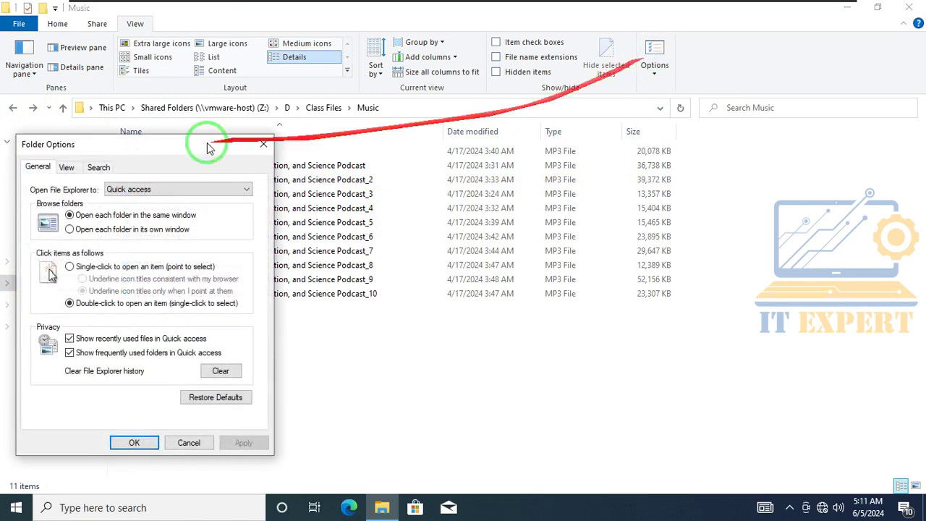
{"action": "left_click_drag", "start_coordinate": [107, 154], "coordinate": [586, 151]}
{"action": "left_click", "coordinate": [545, 164]}
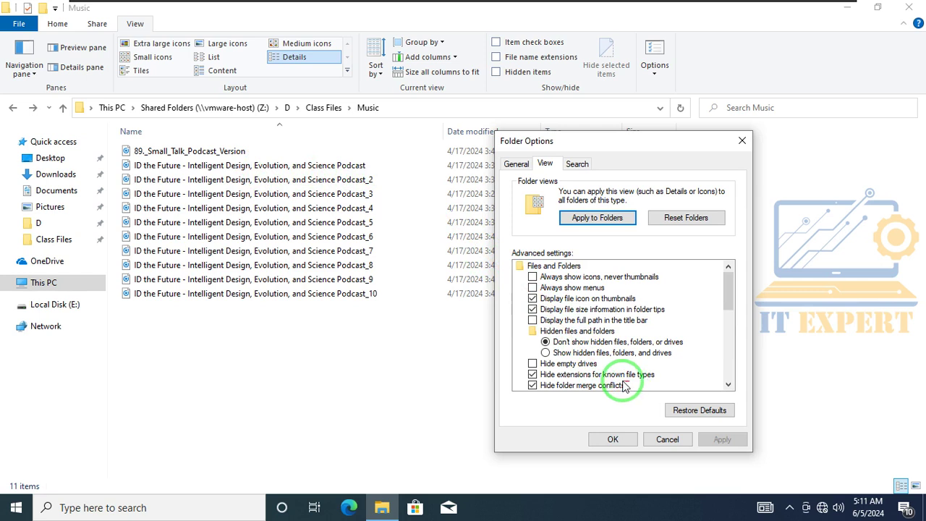
{"action": "left_click", "coordinate": [575, 376]}
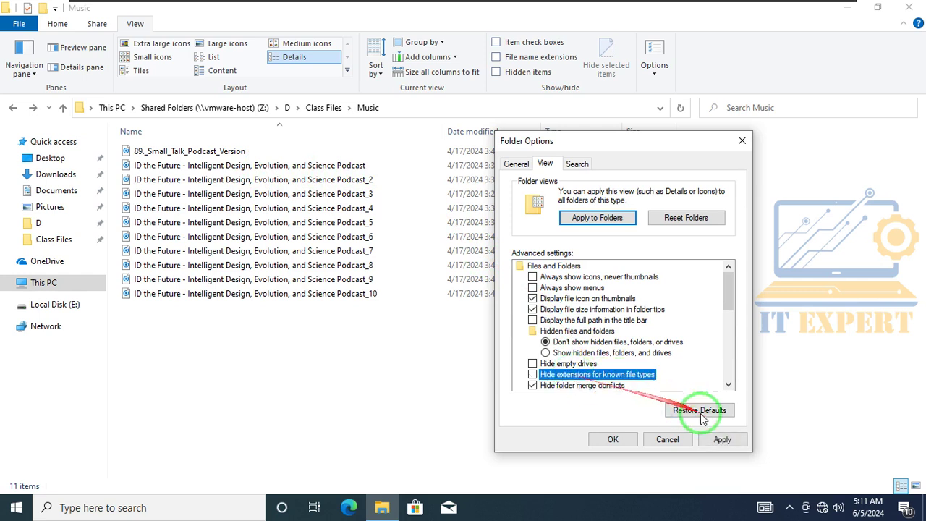
{"action": "left_click", "coordinate": [723, 440]}
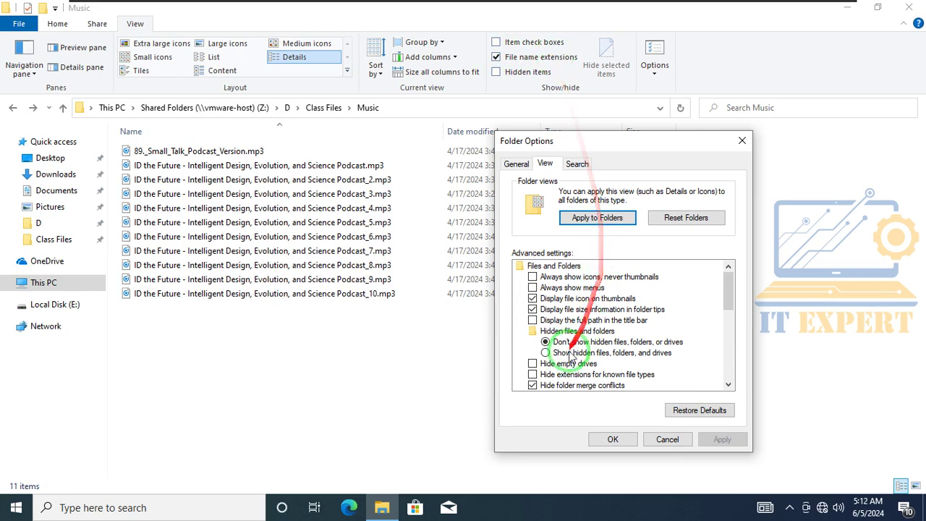
- Enable "Hide extensions for known file types" again, apply the change, and close Folder Options
{"action": "left_click", "coordinate": [535, 375]}
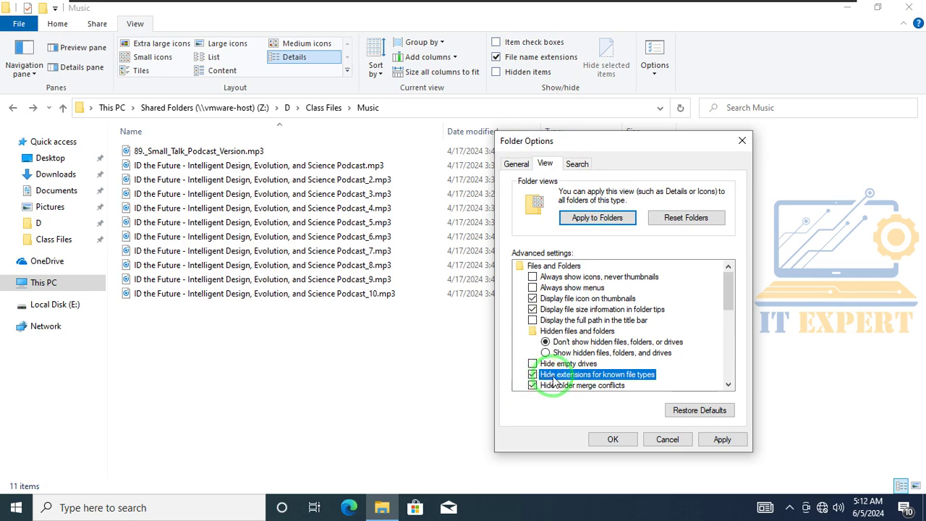
{"action": "left_click", "coordinate": [715, 439]}
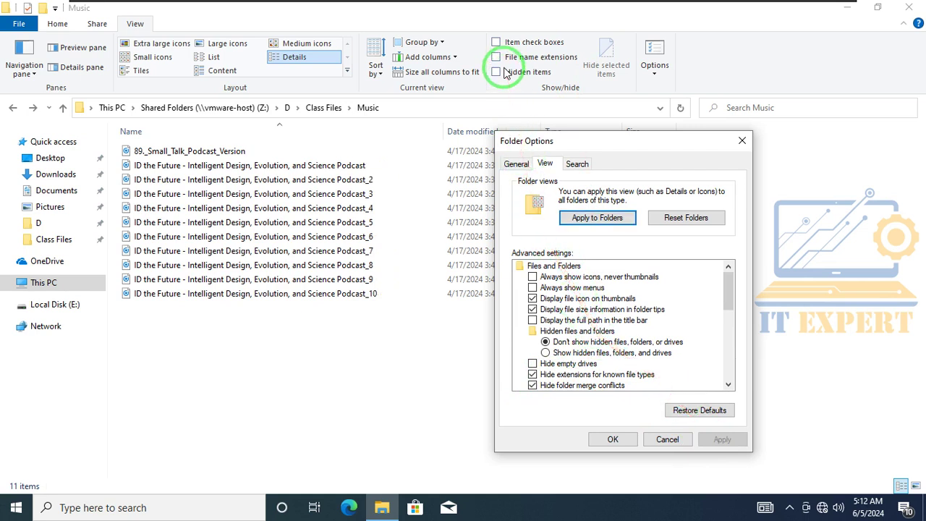
{"action": "left_click", "coordinate": [680, 438]}
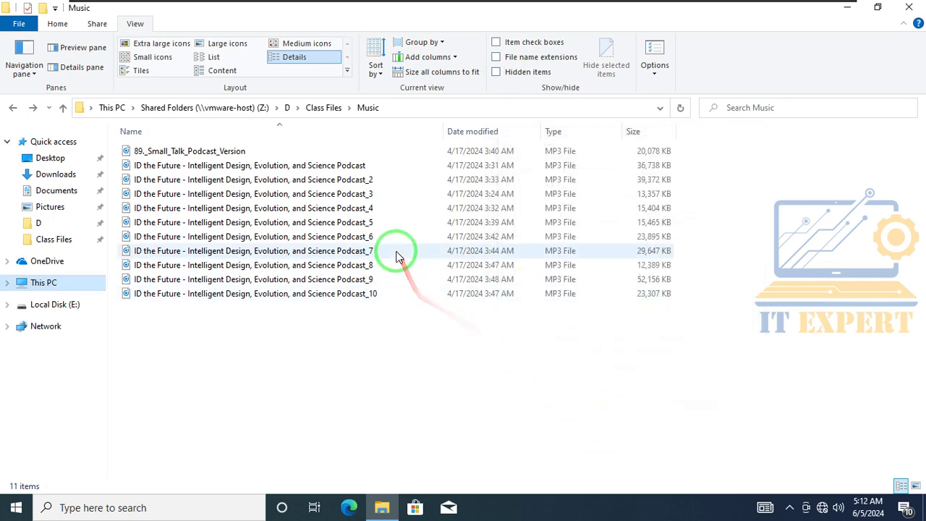
- Go up to folder D and create a new folder named data1 there
{"action": "left_click", "coordinate": [316, 109]}
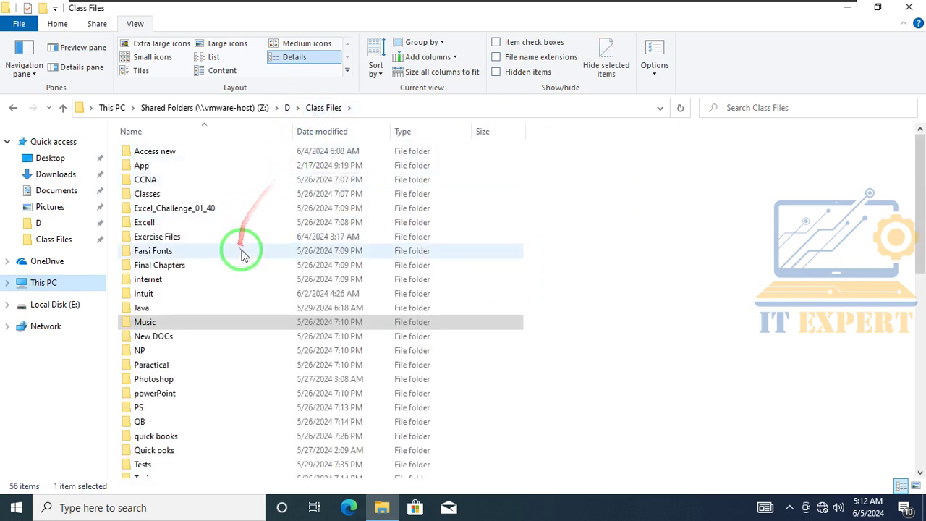
{"action": "left_click", "coordinate": [288, 108]}
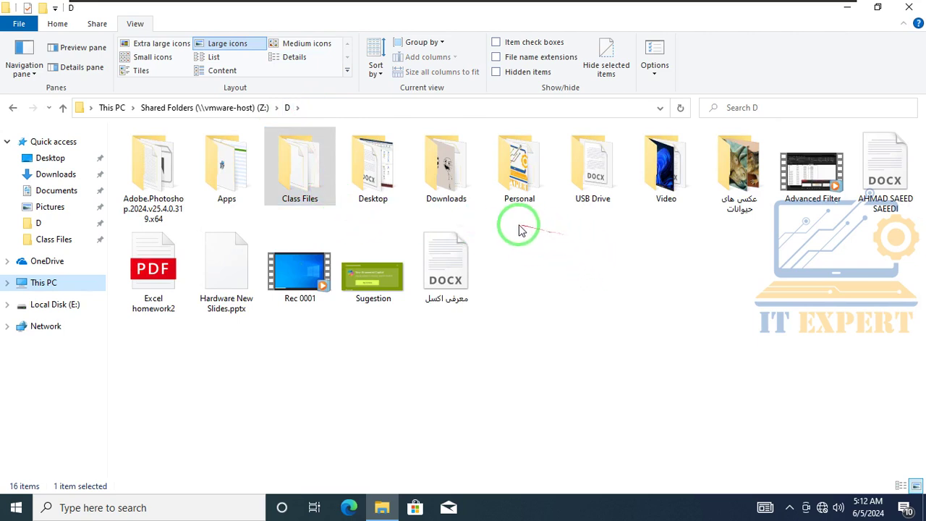
{"action": "left_click_drag", "start_coordinate": [517, 247], "coordinate": [592, 313]}
{"action": "right_click", "coordinate": [610, 311]}
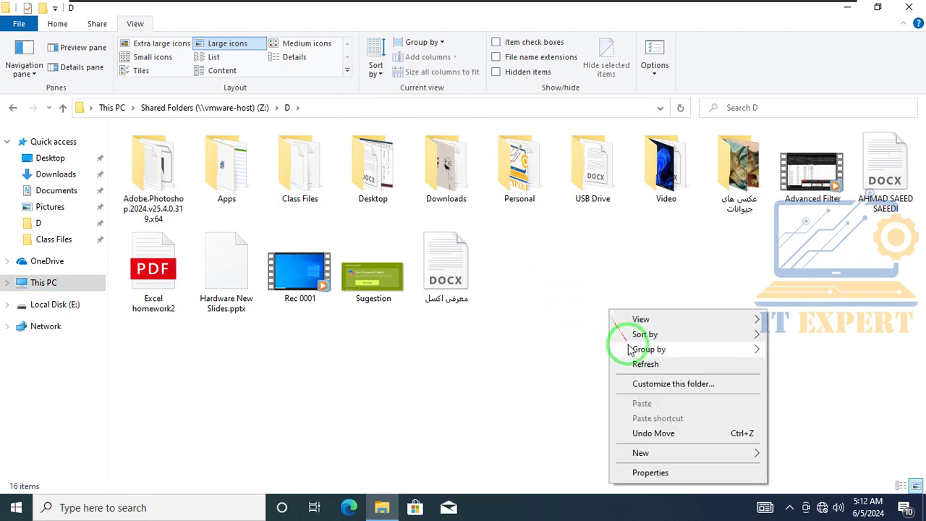
{"action": "mouse_move", "coordinate": [605, 453]}
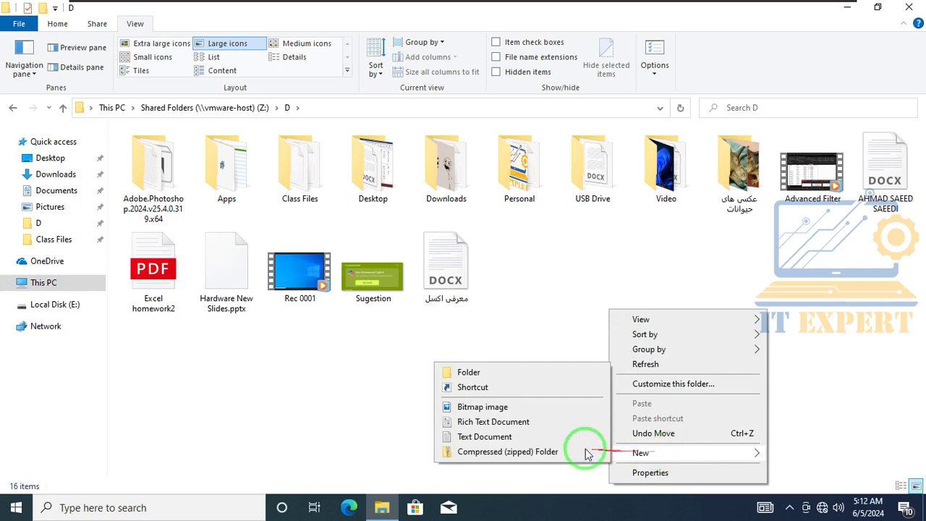
{"action": "left_click", "coordinate": [486, 374]}
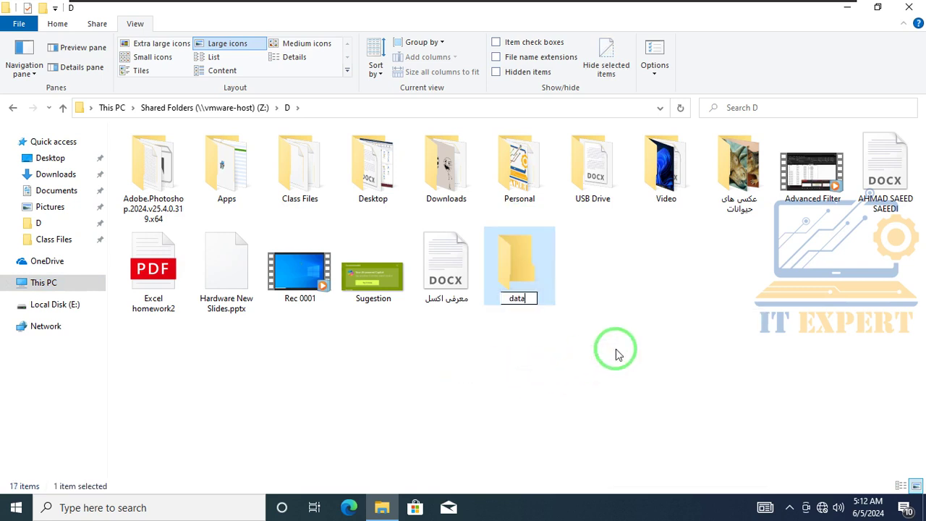
{"action": "type", "text": "data1"}
{"action": "key", "text": "Return"}
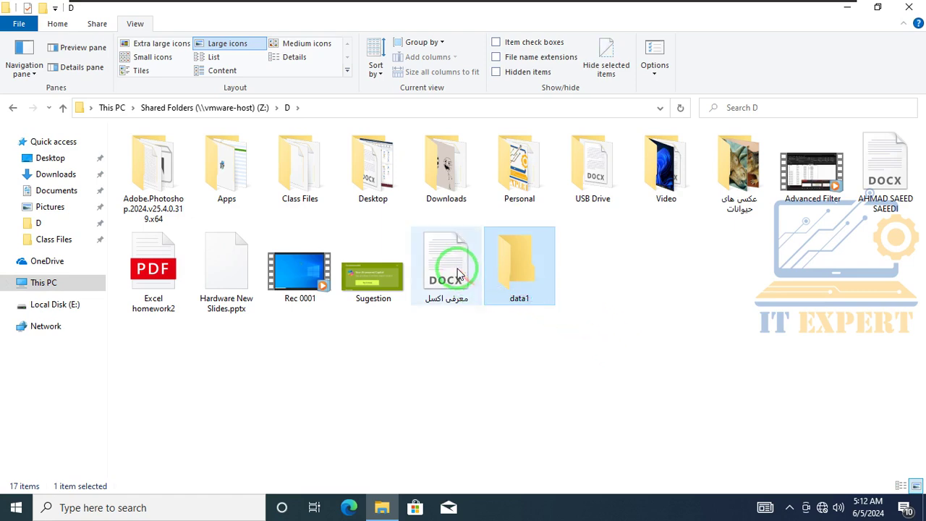
- Duplicate the DOCX file معرفی اکسل within folder D and move the copy into the data1 folder
{"action": "left_click", "coordinate": [457, 274]}
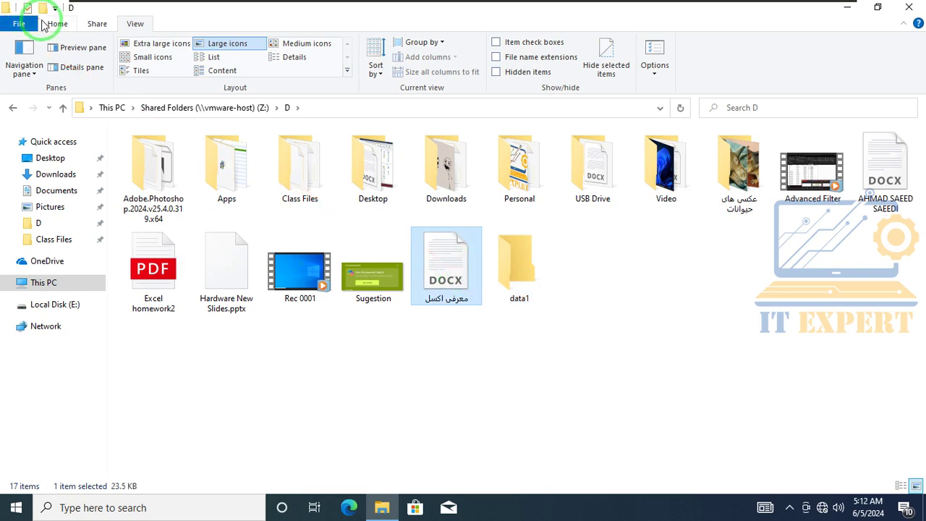
{"action": "left_click", "coordinate": [51, 24]}
{"action": "left_click", "coordinate": [64, 54]}
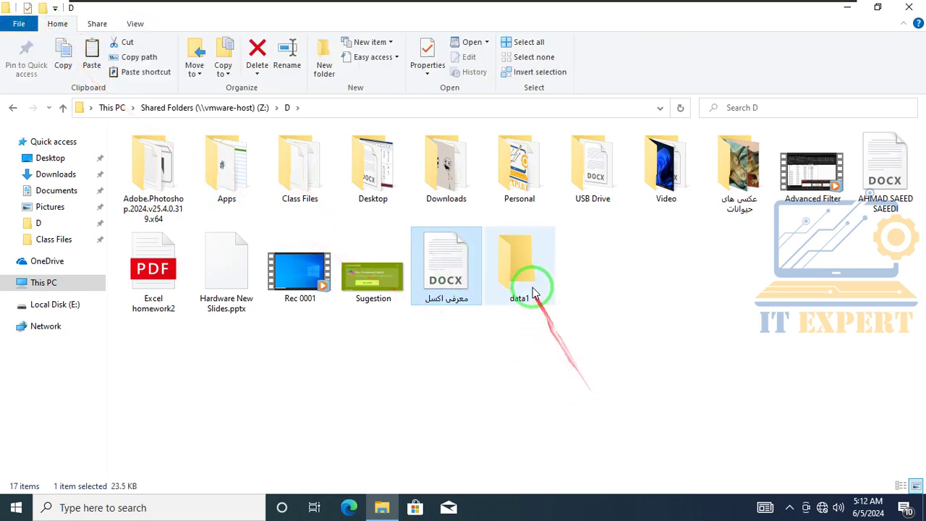
{"action": "left_click", "coordinate": [536, 295]}
{"action": "left_click", "coordinate": [92, 48]}
{"action": "left_click_drag", "start_coordinate": [561, 281], "coordinate": [526, 288]}
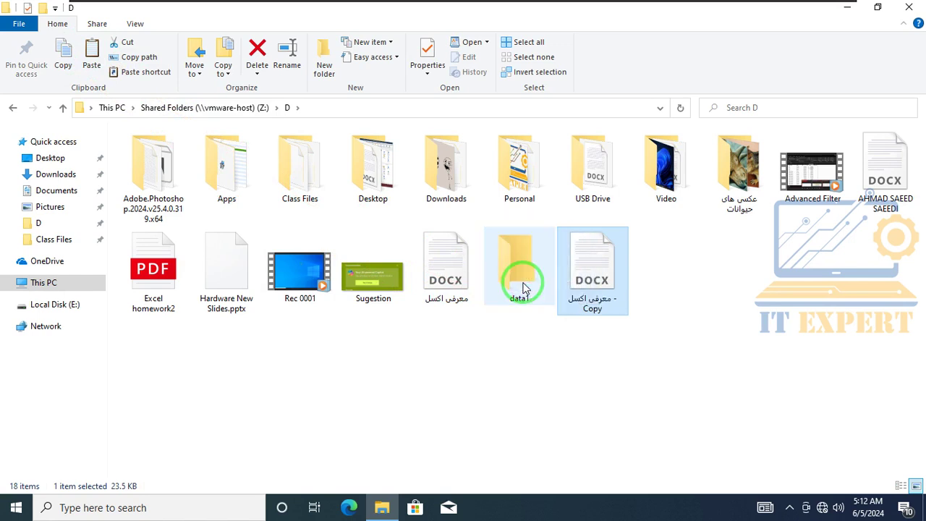
- Copy the data1 folder from D and paste it into Desktop
{"action": "left_click", "coordinate": [517, 265]}
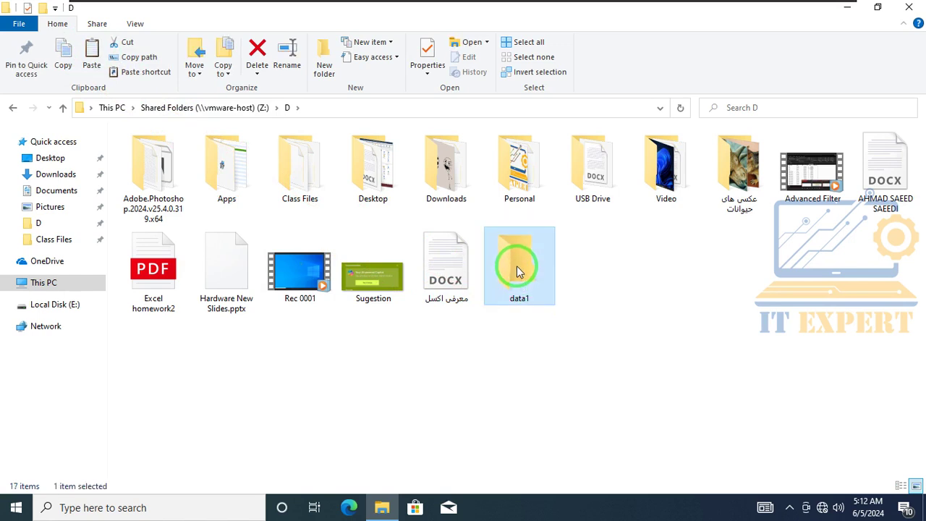
{"action": "left_click", "coordinate": [65, 64]}
{"action": "left_click", "coordinate": [54, 157]}
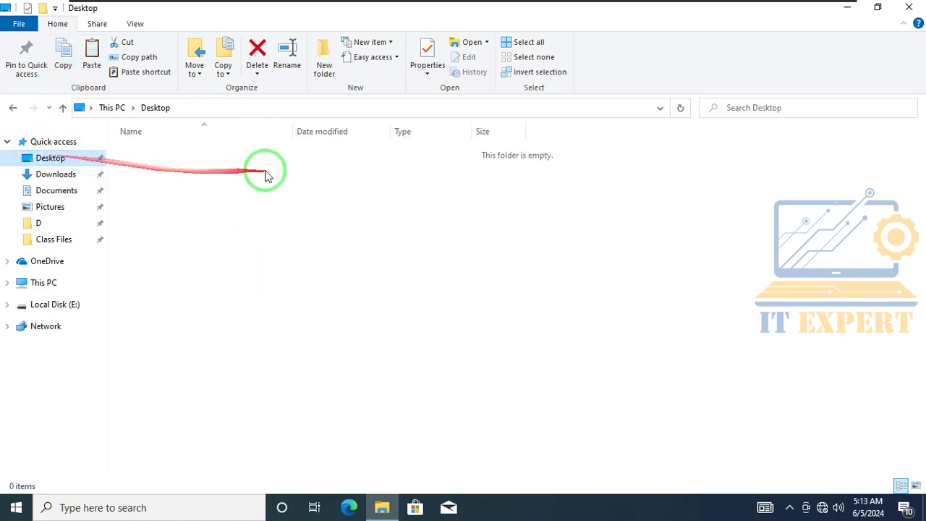
{"action": "left_click", "coordinate": [92, 48]}
{"action": "left_click", "coordinate": [288, 243]}
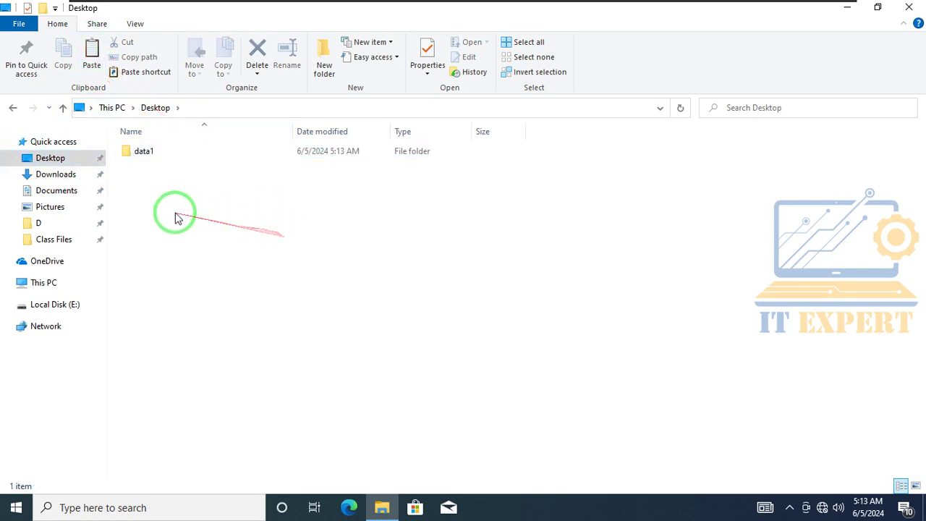
- Try pasting data1 into Desktop a second time, cancel the copy at the replace or skip choices, and return to Desktop
{"action": "left_click", "coordinate": [92, 56]}
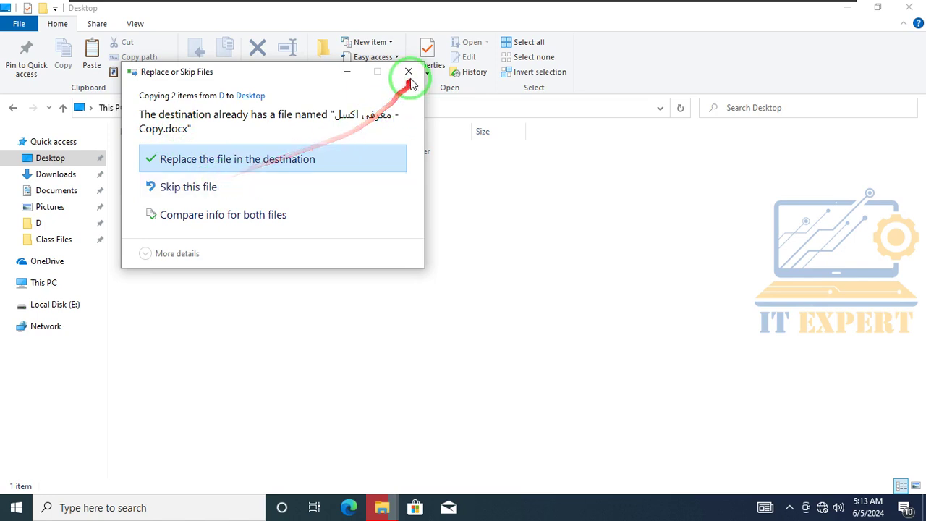
{"action": "left_click_drag", "start_coordinate": [242, 79], "coordinate": [469, 123]}
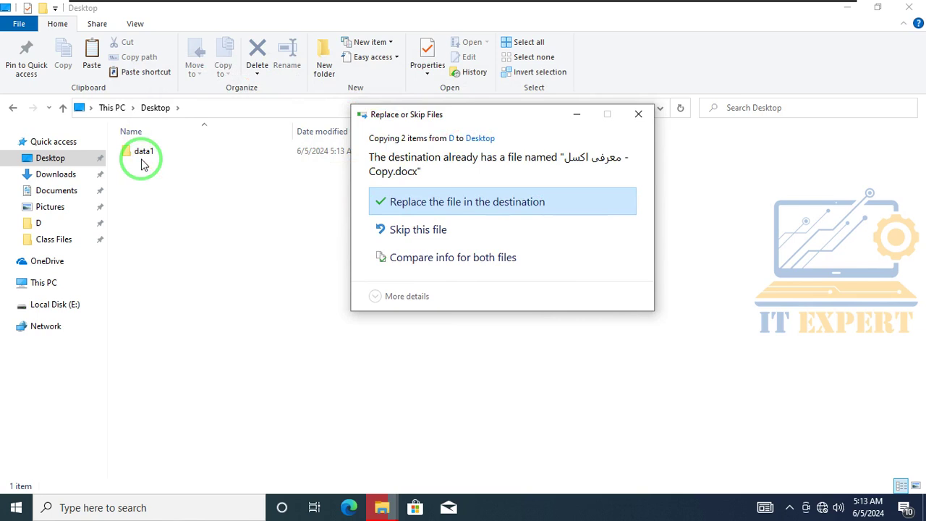
{"action": "left_click", "coordinate": [638, 113]}
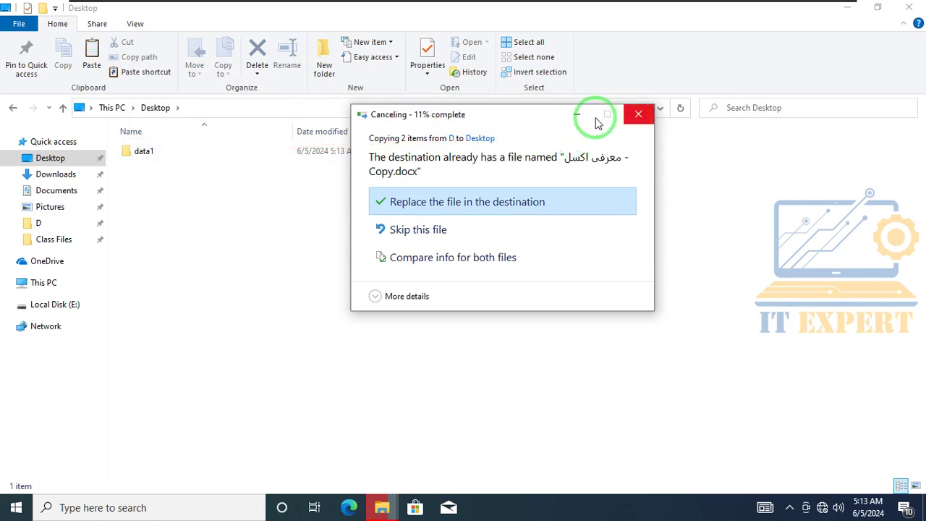
{"action": "left_click", "coordinate": [13, 108]}
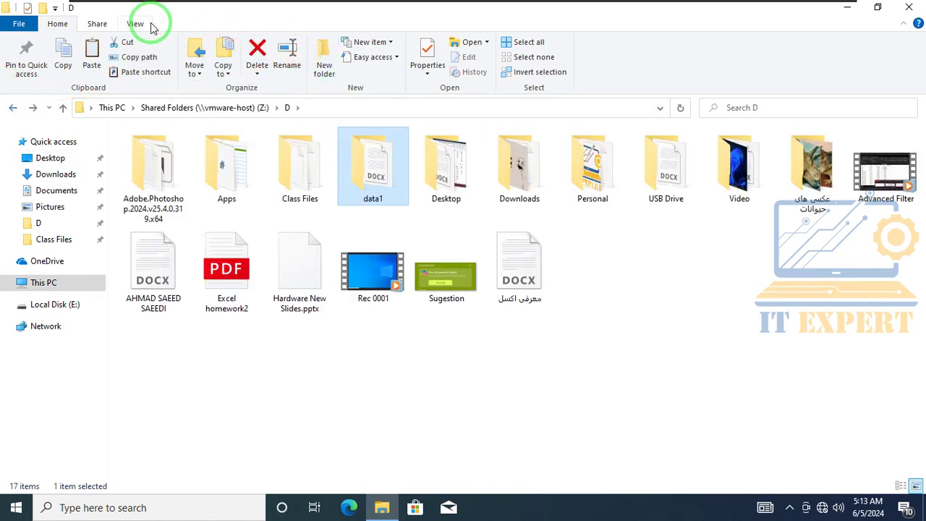
{"action": "left_click", "coordinate": [36, 108]}
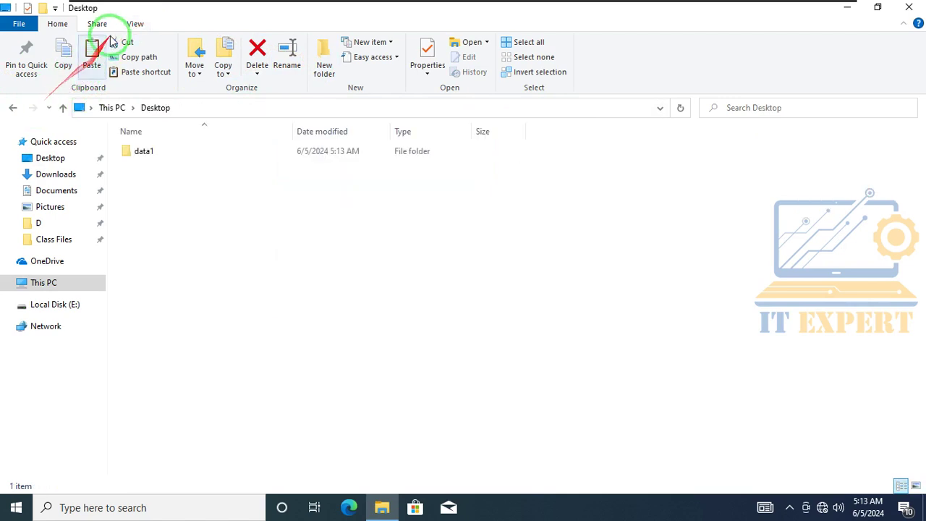
- Disable "Hide folder merge conflicts" in the advanced view settings, apply the change, and close Folder Options
{"action": "left_click", "coordinate": [135, 24]}
{"action": "left_click", "coordinate": [654, 51]}
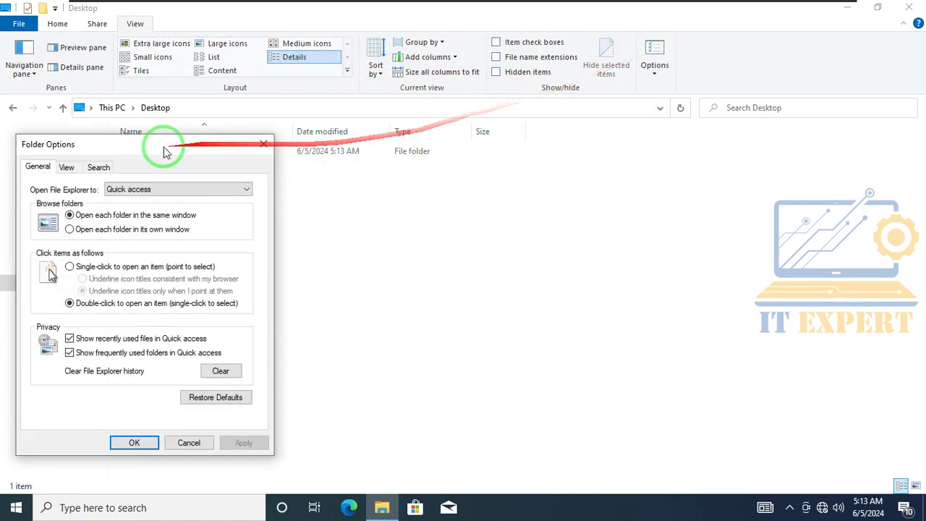
{"action": "left_click", "coordinate": [67, 167]}
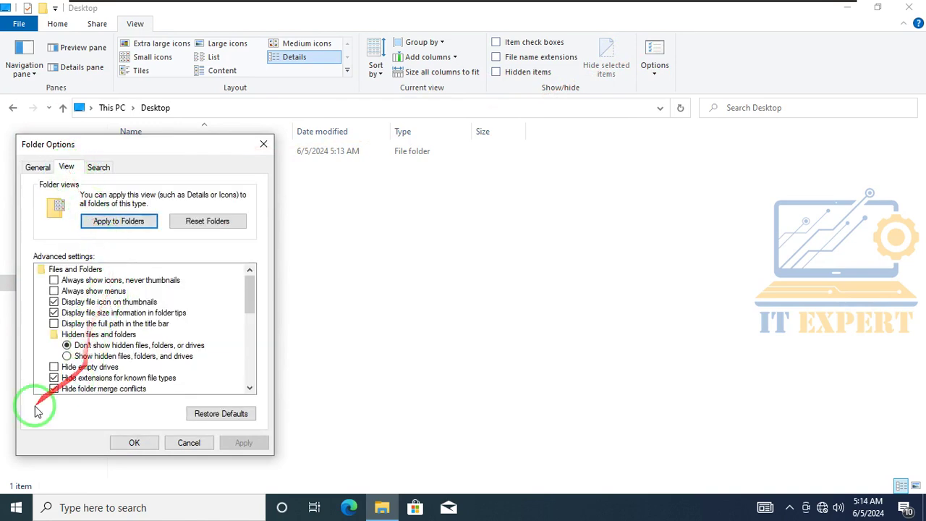
{"action": "left_click", "coordinate": [75, 391]}
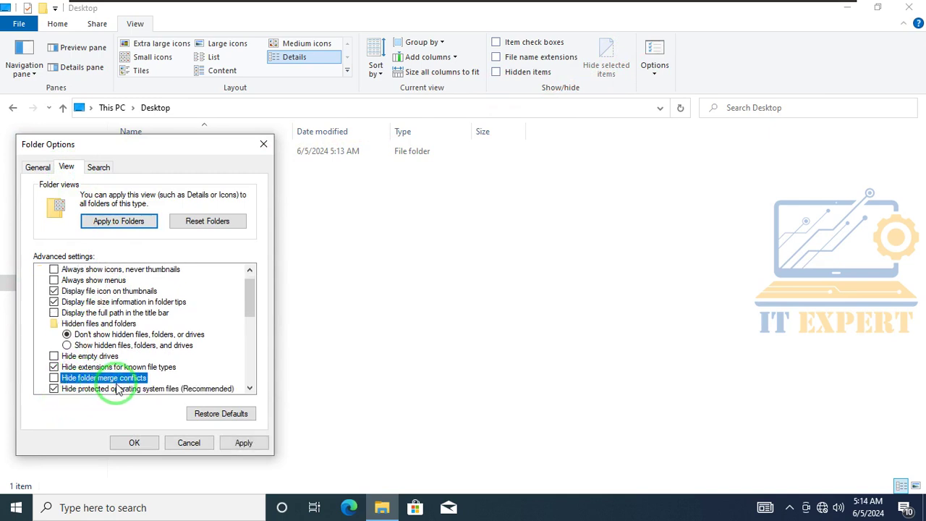
{"action": "left_click", "coordinate": [242, 442]}
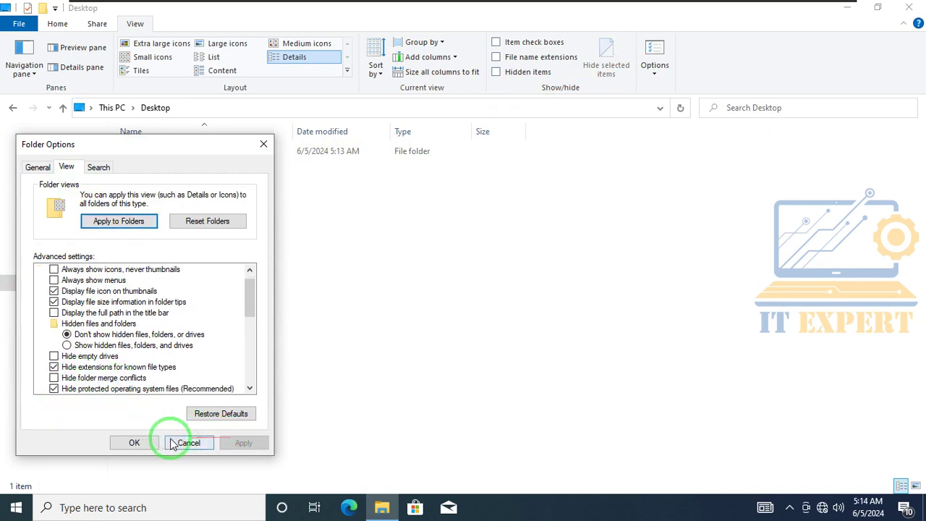
{"action": "left_click", "coordinate": [134, 442]}
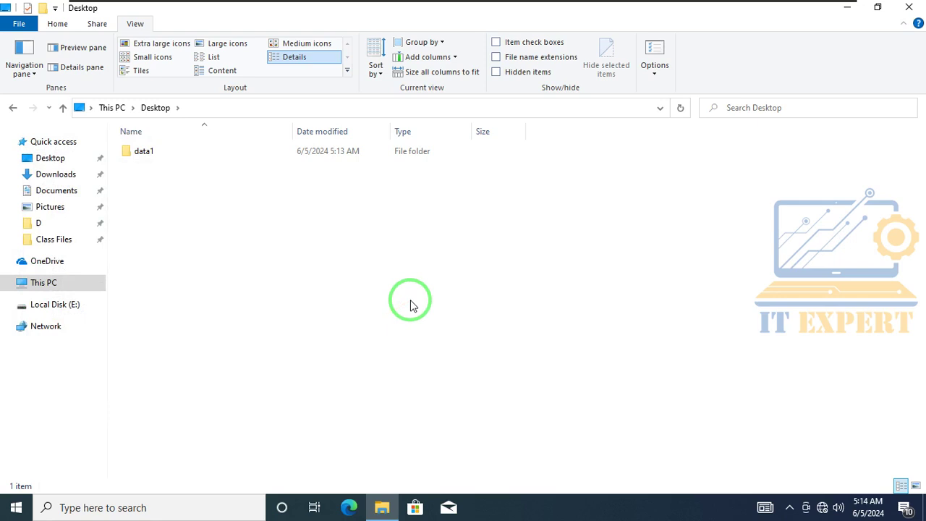
- Paste data1 into Desktop again with the folder merge accepted, and compare both conflicting file versions before continuing without selecting either
{"action": "right_click", "coordinate": [213, 187]}
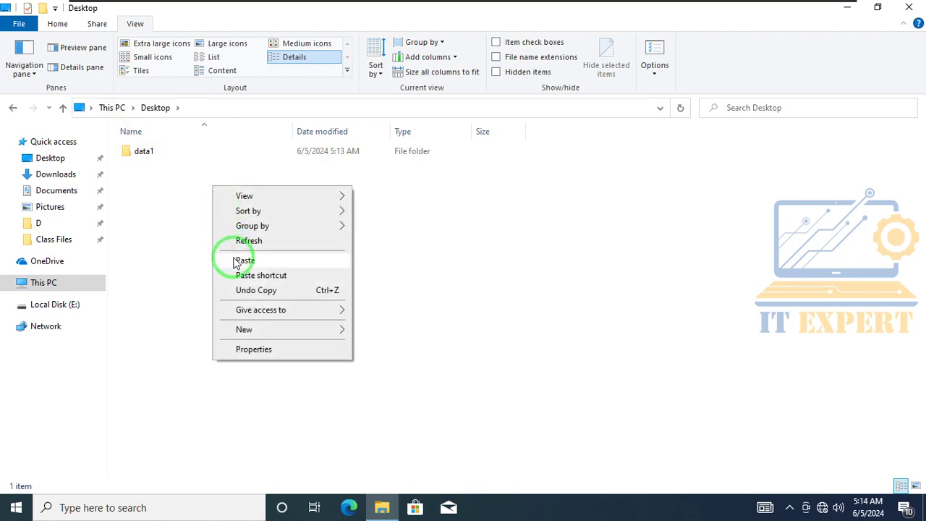
{"action": "left_click", "coordinate": [60, 25]}
{"action": "left_click", "coordinate": [93, 58]}
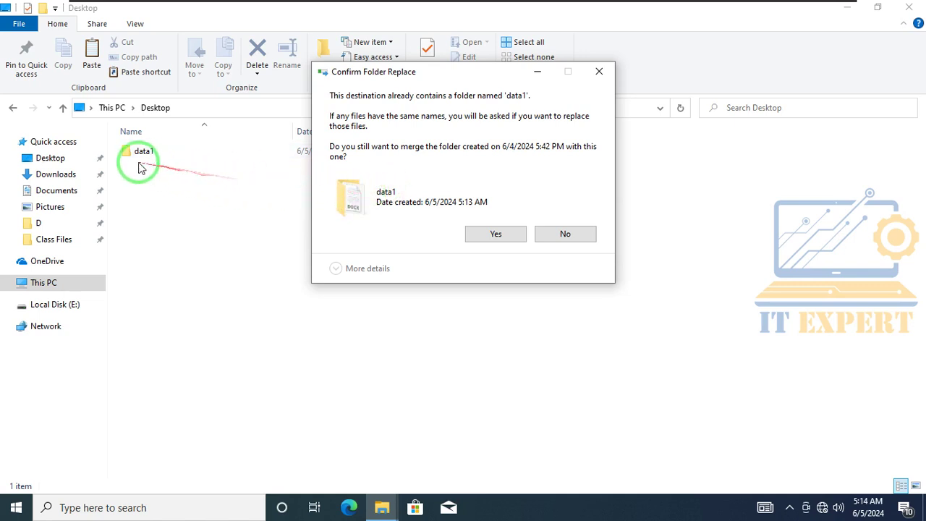
{"action": "left_click", "coordinate": [495, 235]}
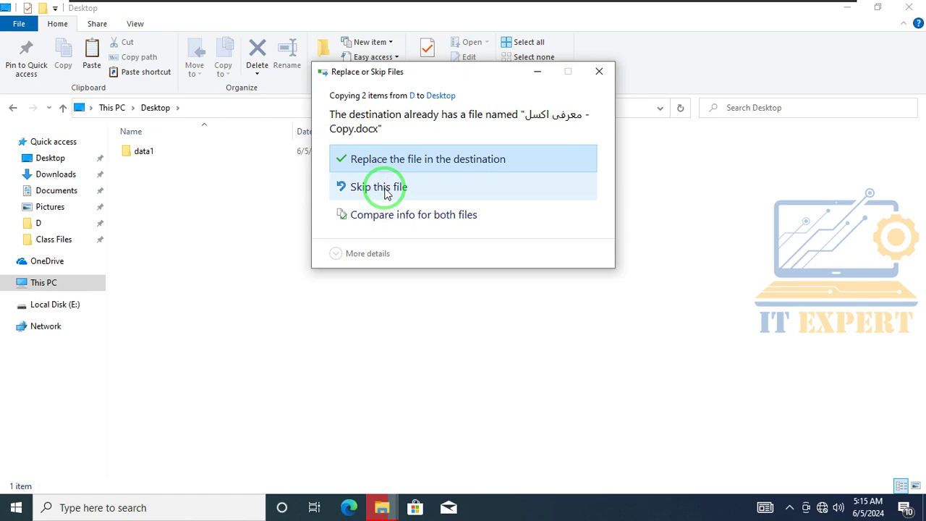
{"action": "left_click", "coordinate": [386, 217]}
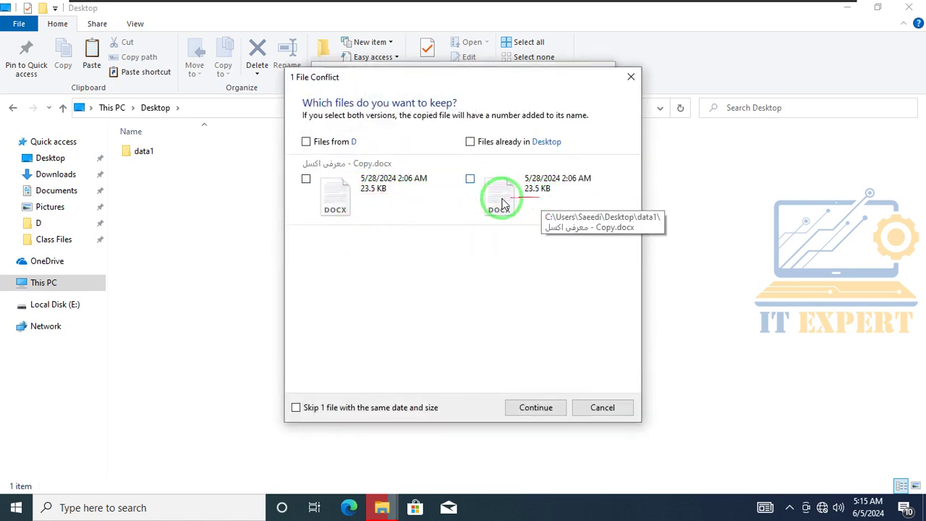
{"action": "left_click", "coordinate": [511, 400]}
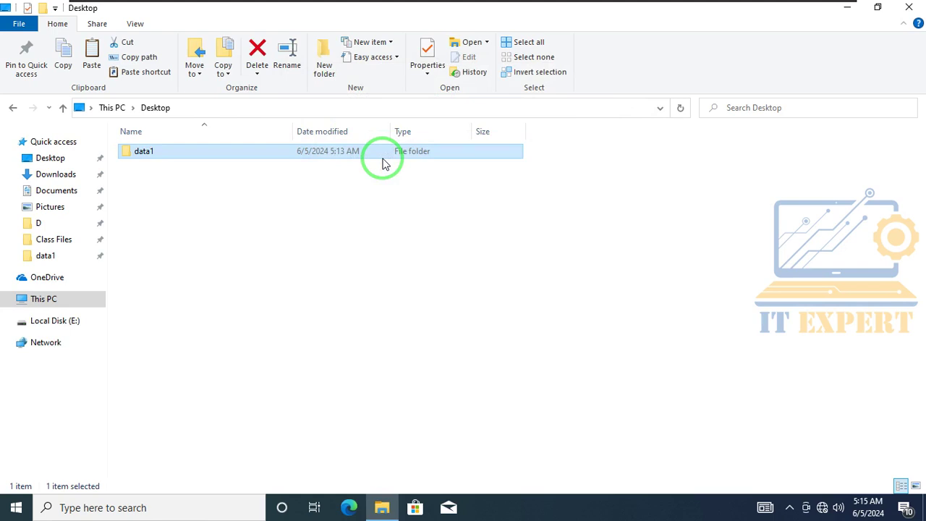
- Examine the "Hide protected operating system files (Recommended)" option in the advanced view settings, then cancel Folder Options
{"action": "left_click", "coordinate": [135, 25]}
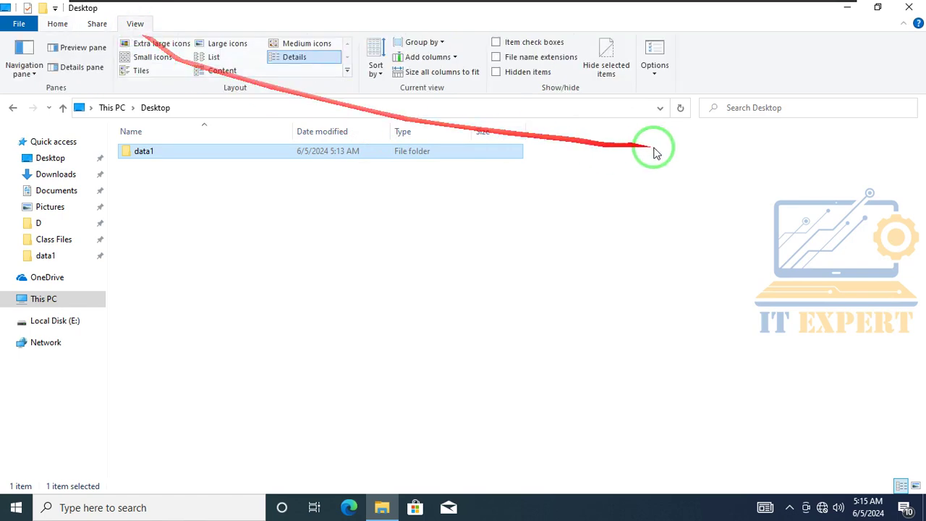
{"action": "left_click", "coordinate": [665, 54]}
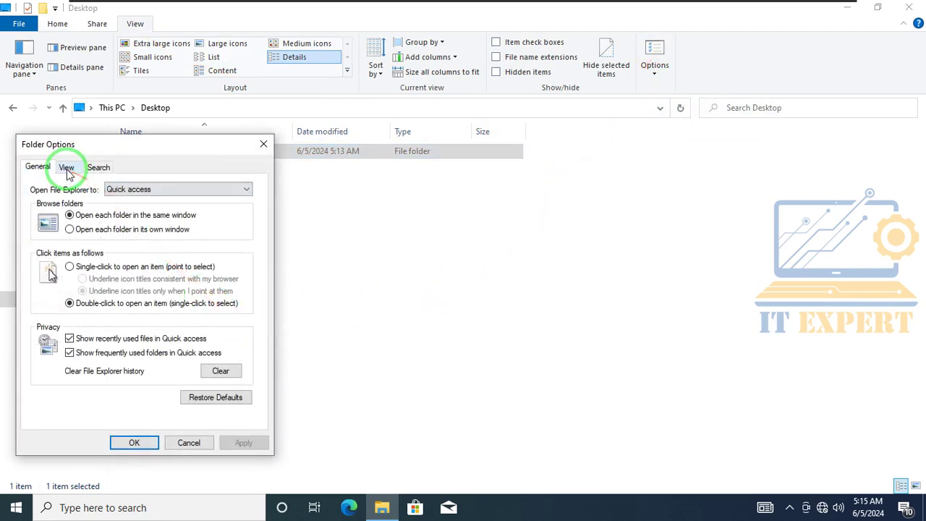
{"action": "left_click", "coordinate": [67, 168]}
{"action": "scroll", "coordinate": [109, 340], "scroll_direction": "down", "scroll_amount": 3}
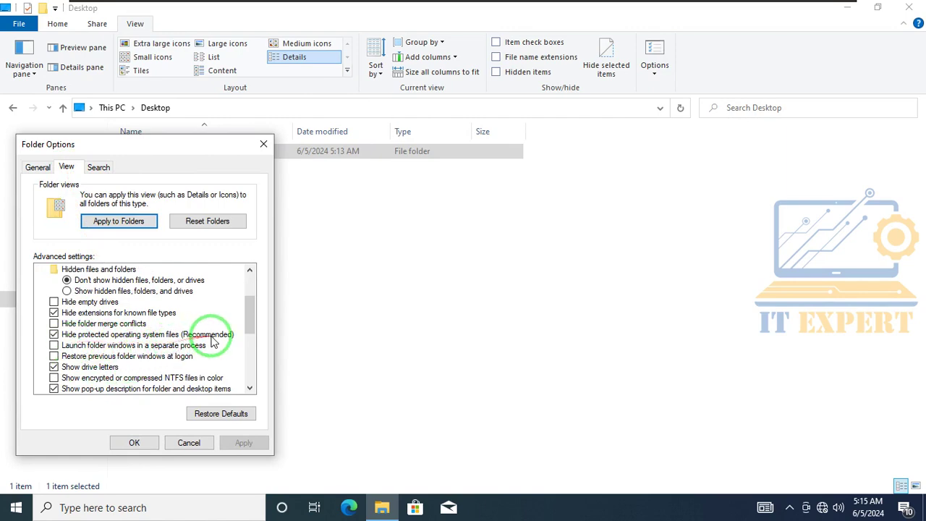
{"action": "left_click", "coordinate": [191, 442]}
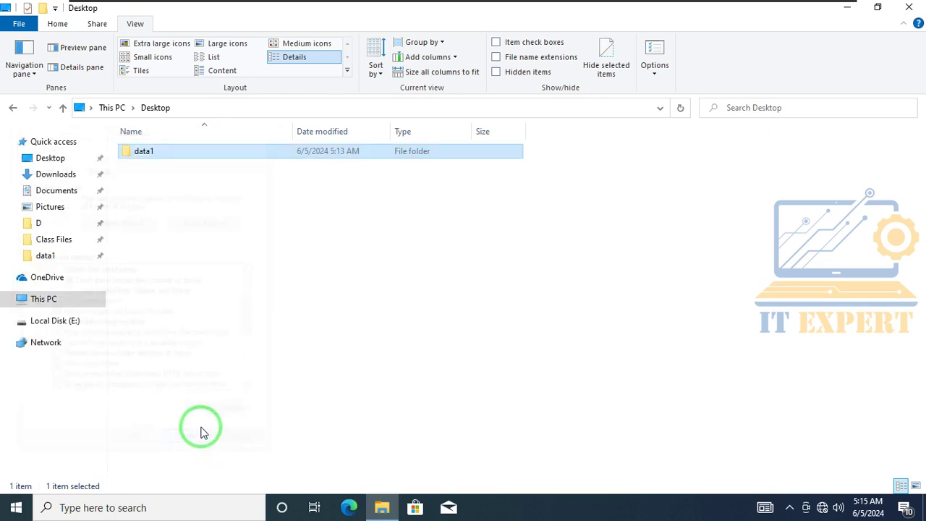
- Open Local Disk (C:) from This PC and turn on the display of hidden items
{"action": "left_click", "coordinate": [64, 300]}
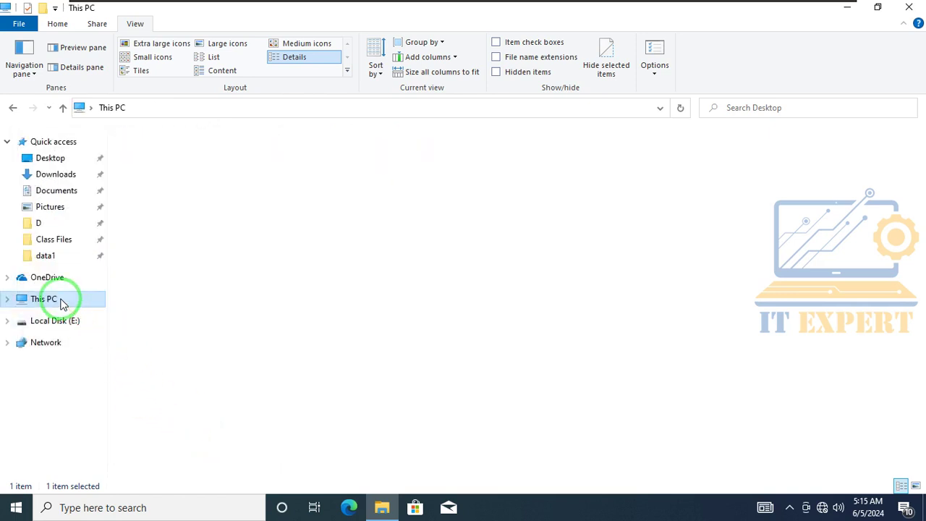
{"action": "left_click", "coordinate": [178, 265]}
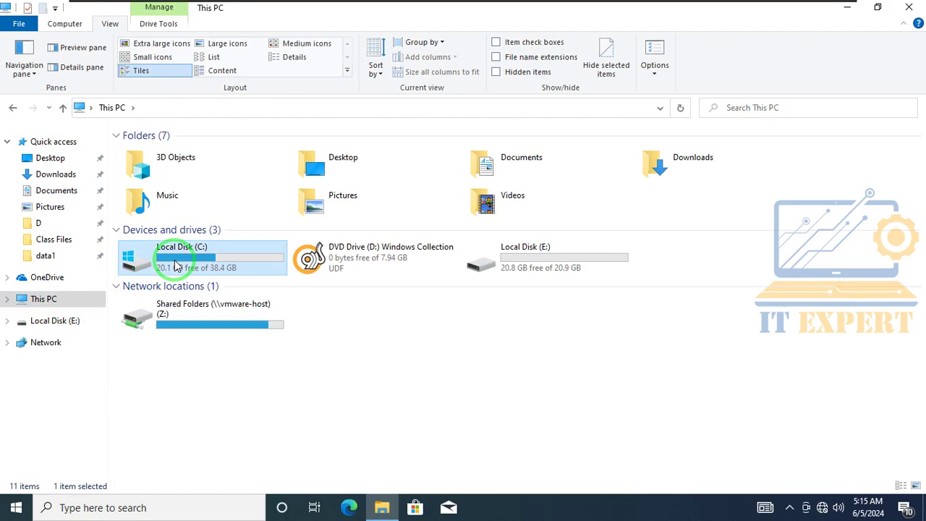
{"action": "double_click", "coordinate": [177, 265]}
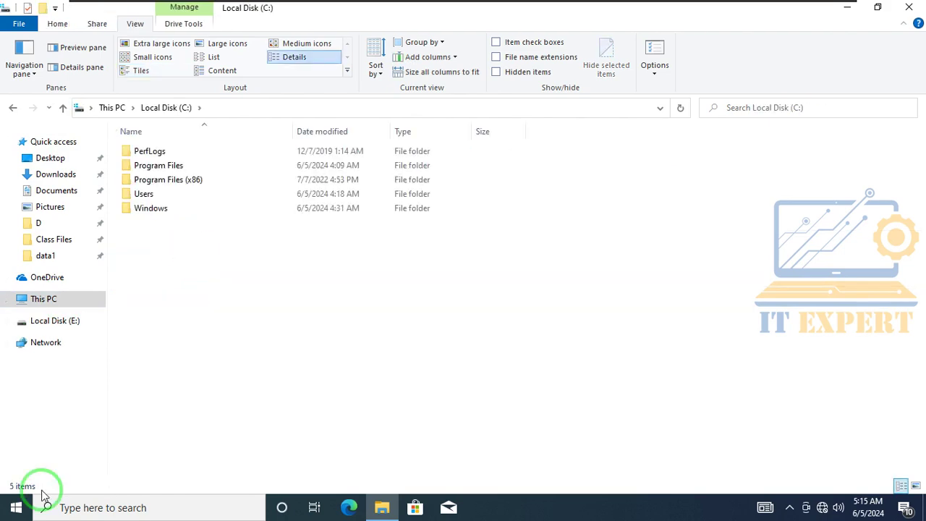
{"action": "left_click", "coordinate": [508, 78]}
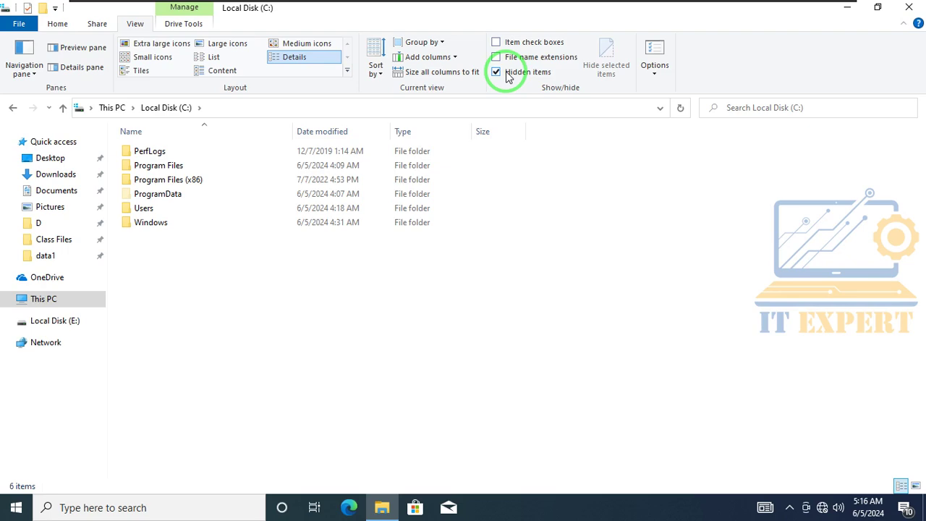
- Review the hidden files and protected operating system files options in the advanced view settings, then cancel Folder Options
{"action": "left_click", "coordinate": [656, 51]}
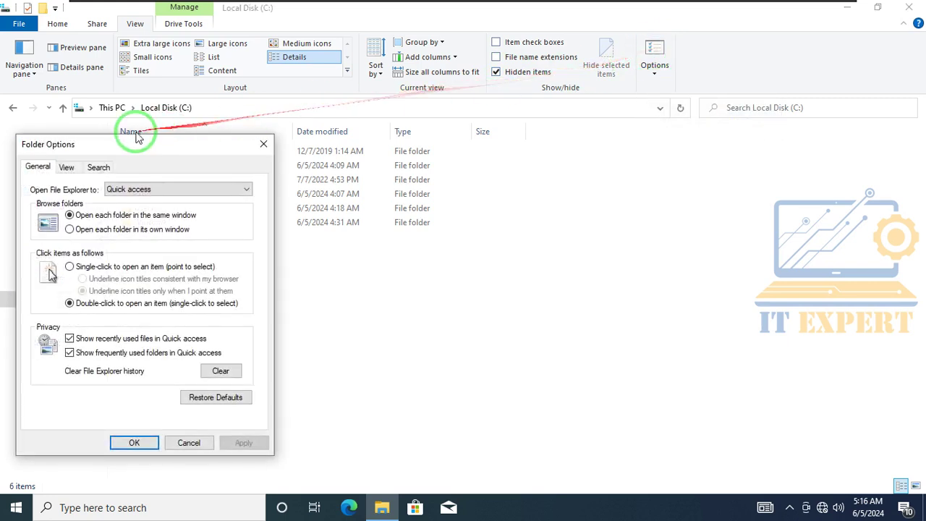
{"action": "left_click", "coordinate": [66, 167]}
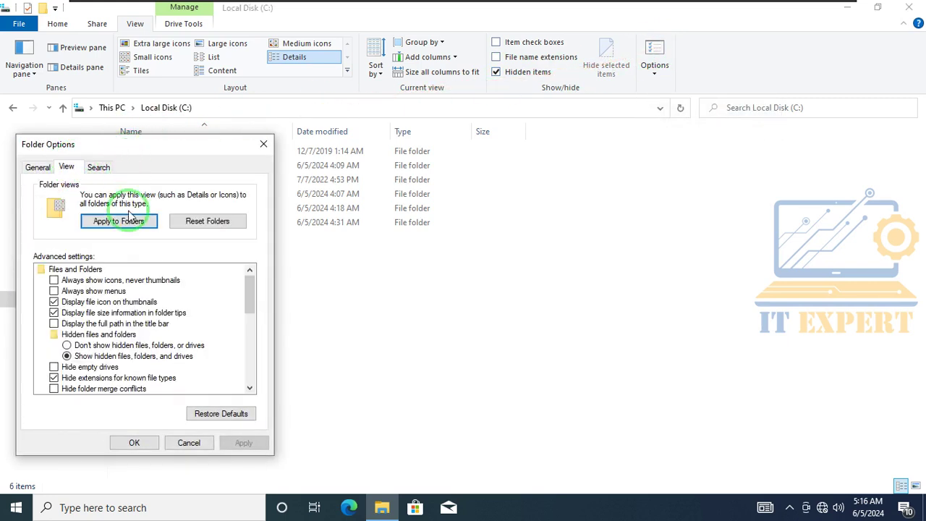
{"action": "scroll", "coordinate": [165, 341], "scroll_direction": "down", "scroll_amount": 1}
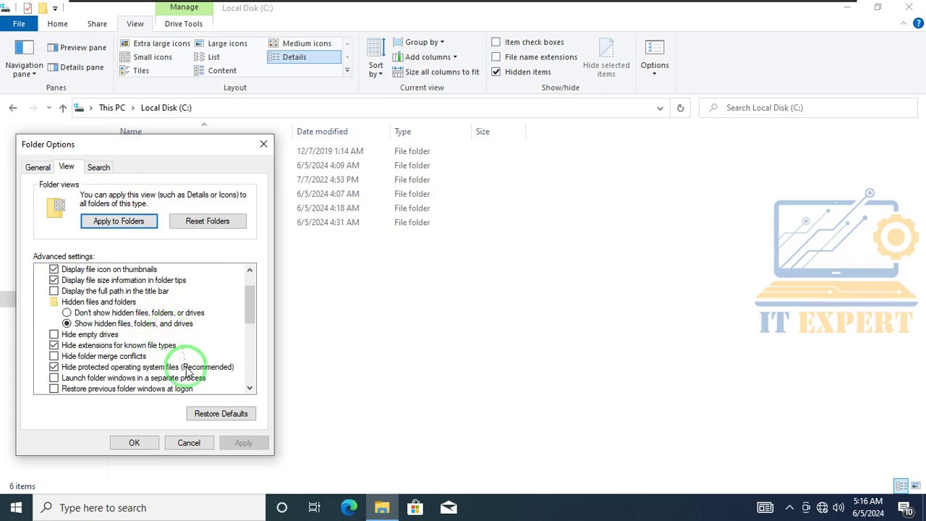
{"action": "left_click", "coordinate": [188, 442]}
- Return to This PC, turn off the display of hidden items, and select Local Disk (C:)
{"action": "left_click", "coordinate": [85, 304]}
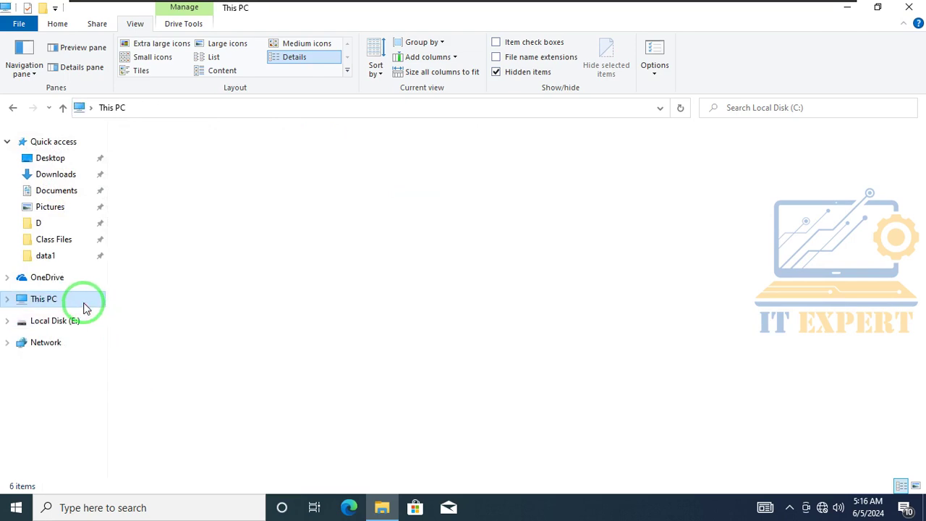
{"action": "left_click", "coordinate": [546, 78]}
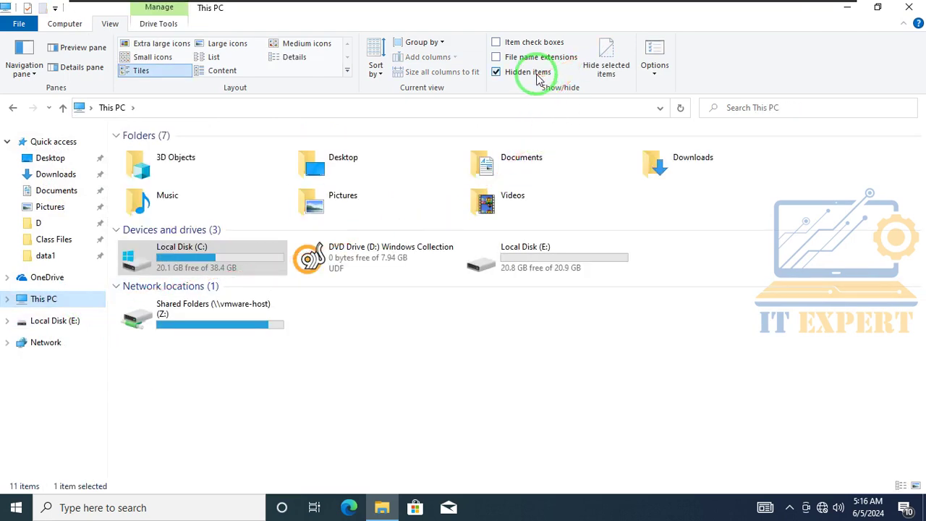
{"action": "left_click", "coordinate": [200, 258]}
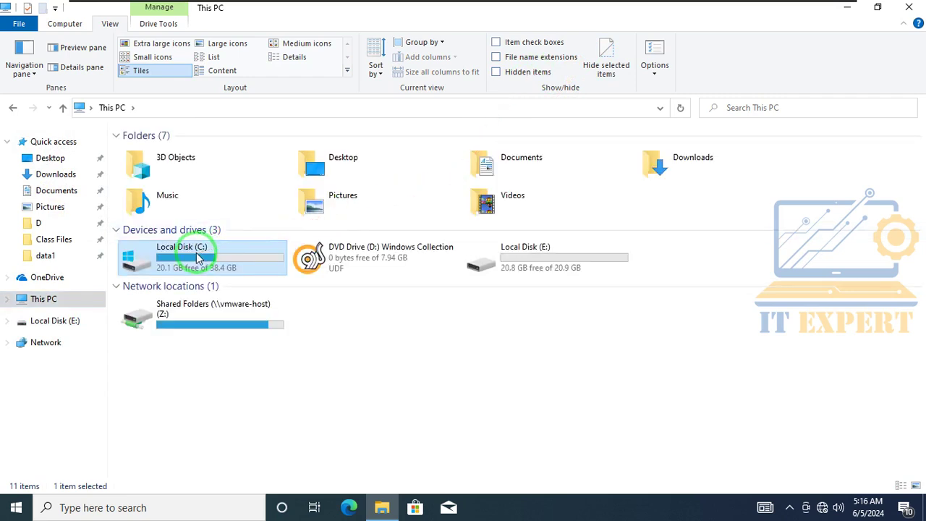
- Open Local Disk (C:) from This PC and turn on the display of hidden items
{"action": "double_click", "coordinate": [199, 257]}
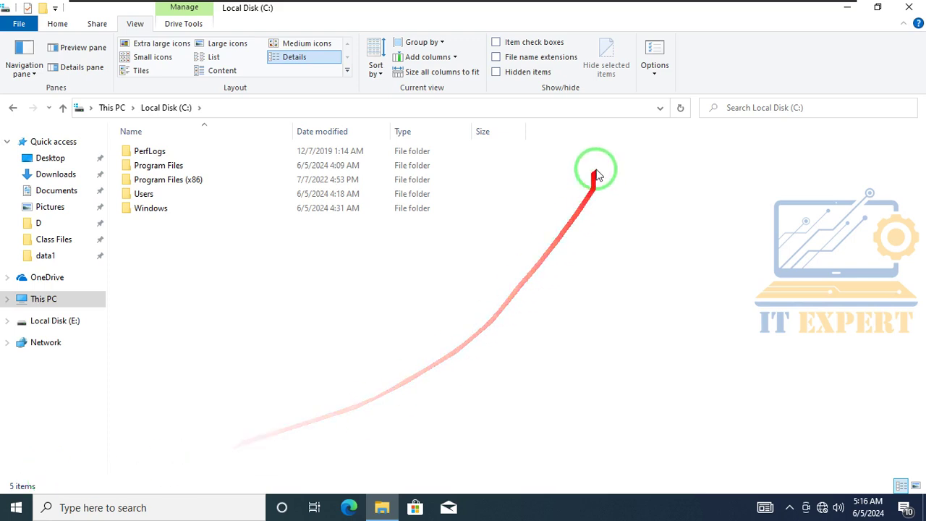
{"action": "left_click", "coordinate": [524, 74]}
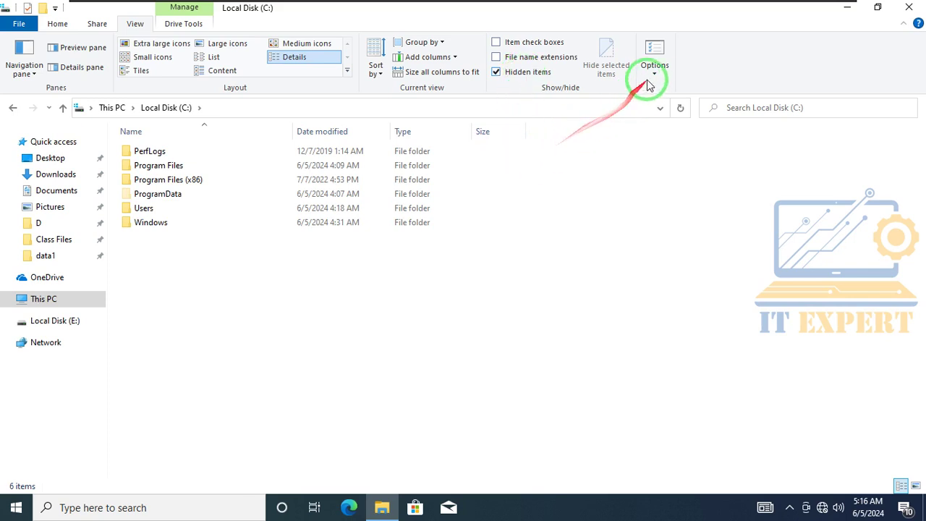
- Disable "Hide protected operating system files (Recommended)" in the advanced view settings, accept displaying these files, and apply the change
{"action": "left_click", "coordinate": [655, 52]}
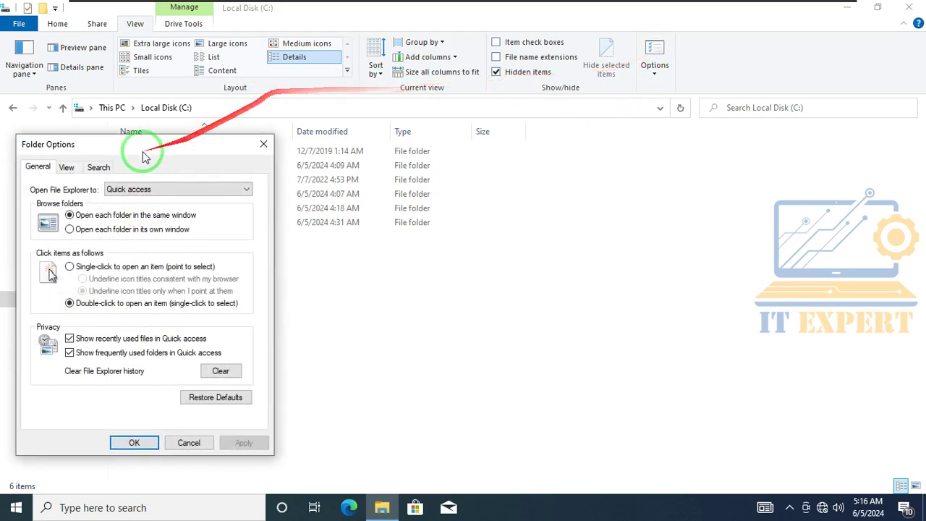
{"action": "left_click", "coordinate": [66, 168]}
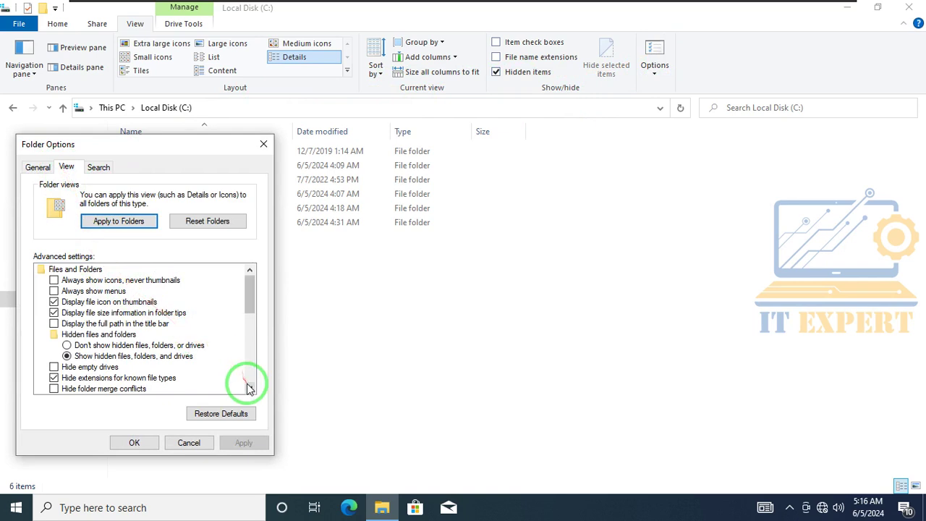
{"action": "scroll", "coordinate": [246, 381], "scroll_direction": "down", "scroll_amount": 2}
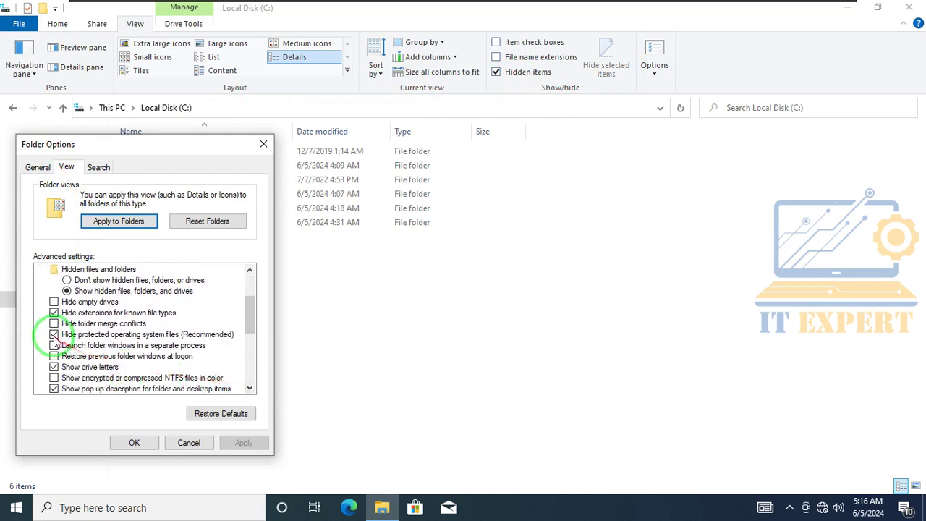
{"action": "left_click", "coordinate": [167, 337]}
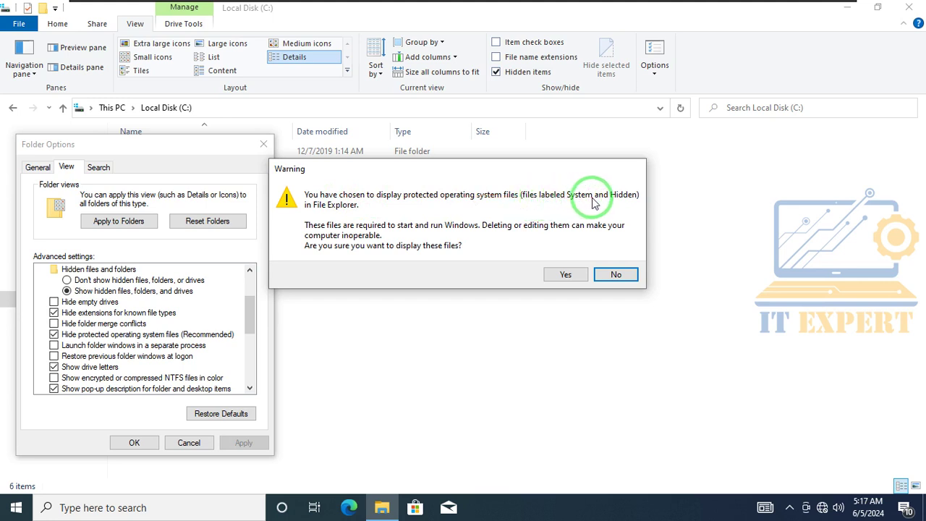
{"action": "mouse_move", "coordinate": [602, 205]}
{"action": "left_mouse_down"}
{"action": "mouse_move", "coordinate": [454, 216]}
{"action": "mouse_move", "coordinate": [456, 230]}
{"action": "mouse_move", "coordinate": [478, 229]}
{"action": "left_mouse_up"}
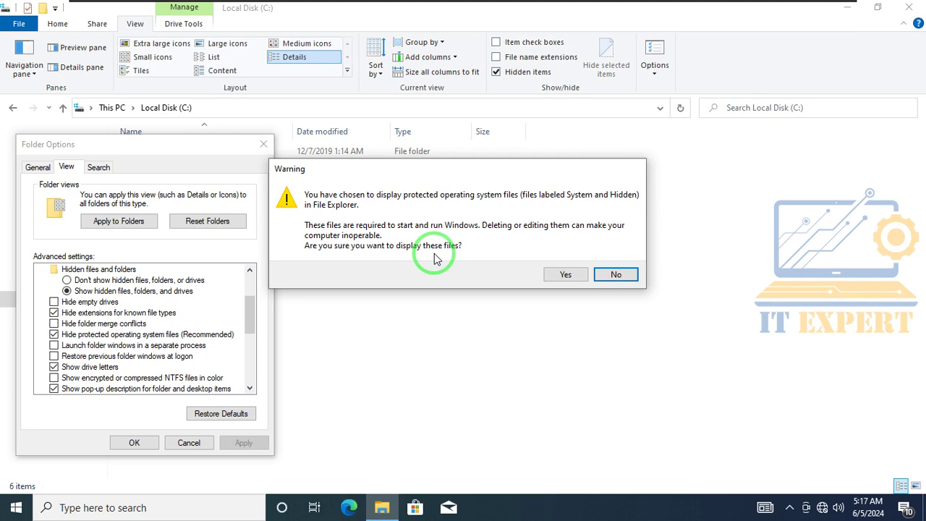
{"action": "left_click", "coordinate": [565, 277]}
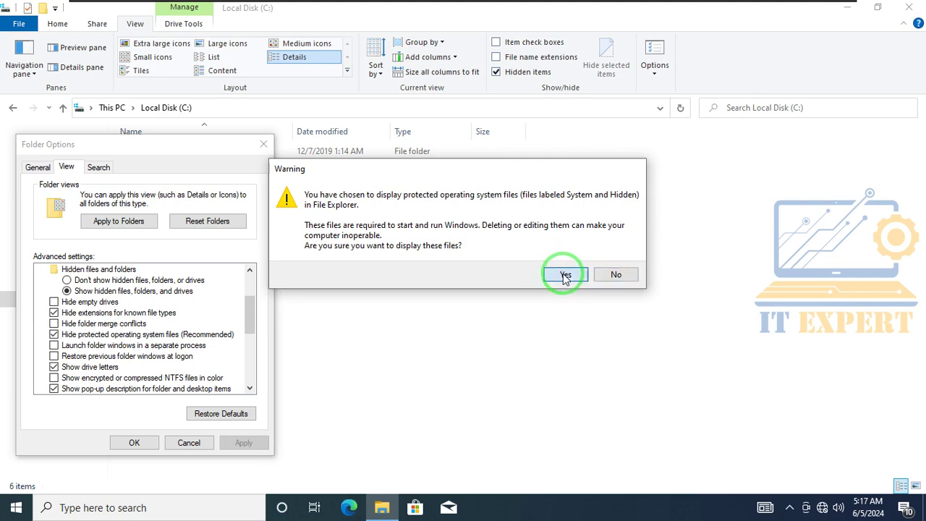
{"action": "left_click_drag", "start_coordinate": [193, 149], "coordinate": [644, 148]}
{"action": "left_click", "coordinate": [687, 445]}
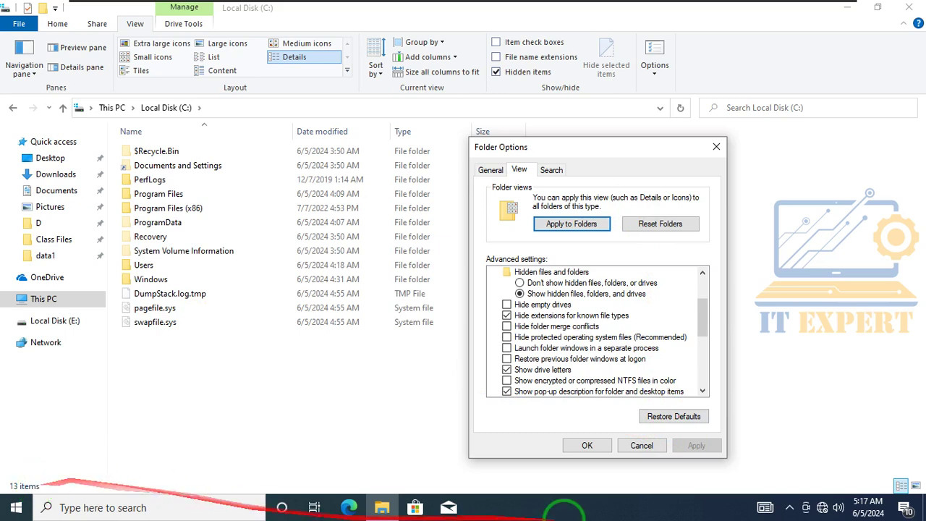
- Restore the advanced view settings to their defaults and apply them
{"action": "left_click", "coordinate": [649, 418]}
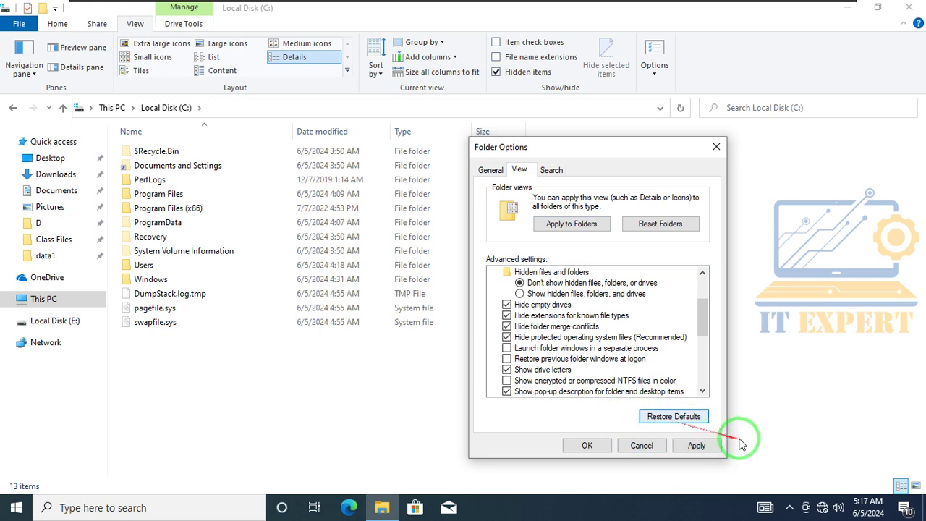
{"action": "left_click", "coordinate": [706, 448]}
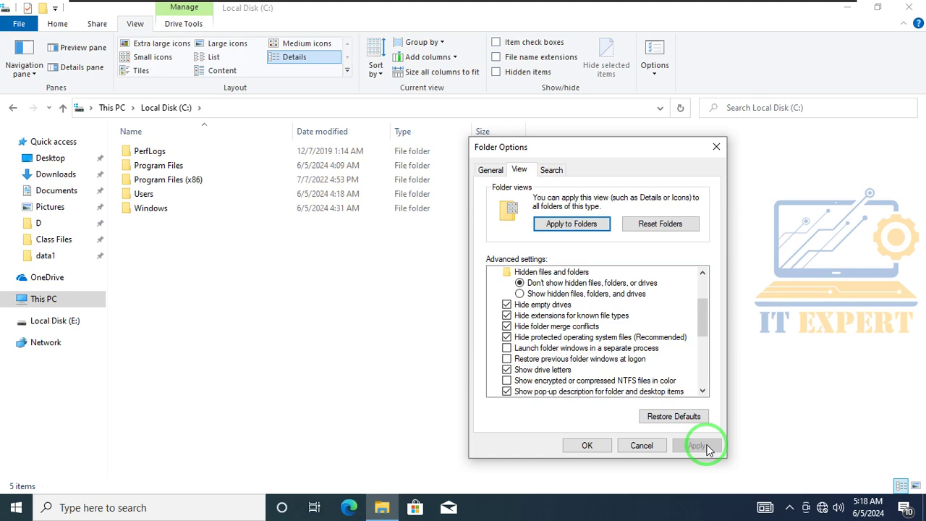
- Review the options for hidden files, launching folder windows in a separate process and restoring previous folder windows at logon, then cancel Folder Options
{"action": "left_click", "coordinate": [582, 293]}
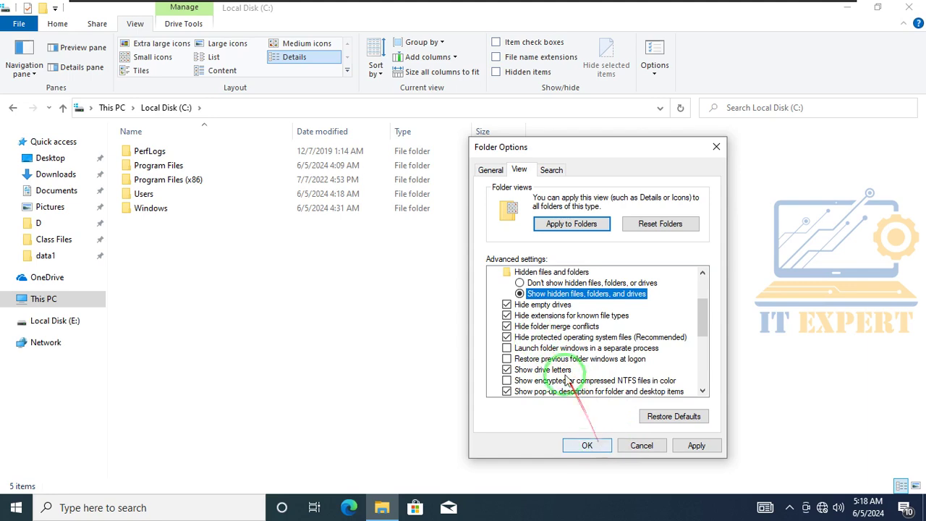
{"action": "left_click", "coordinate": [535, 350]}
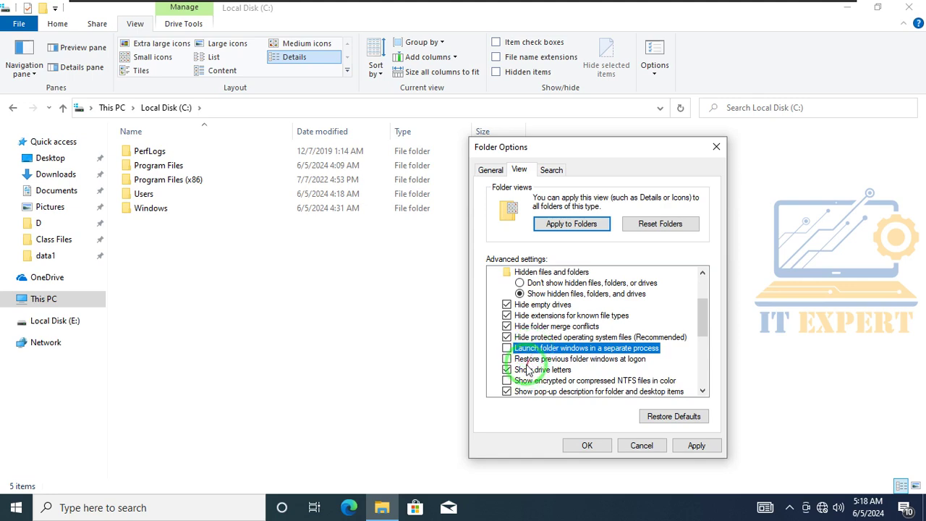
{"action": "left_click", "coordinate": [554, 359]}
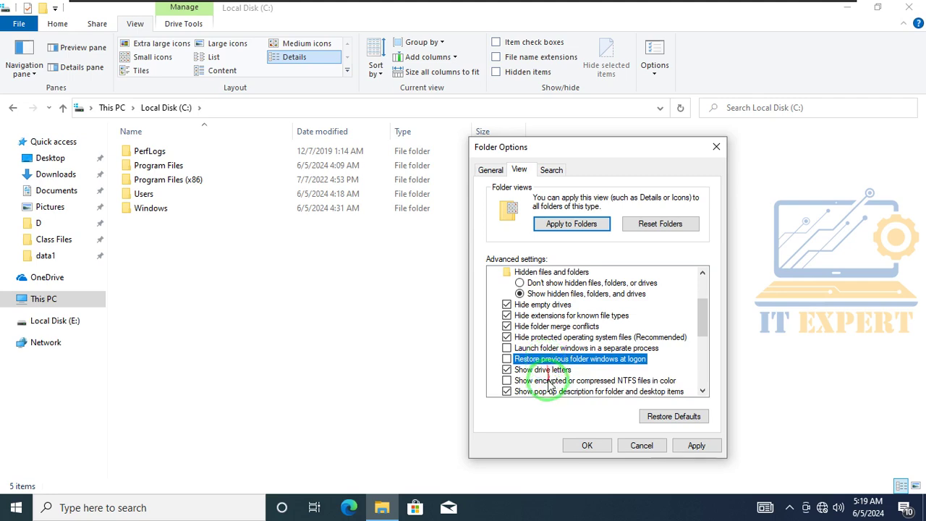
{"action": "left_click", "coordinate": [641, 445]}
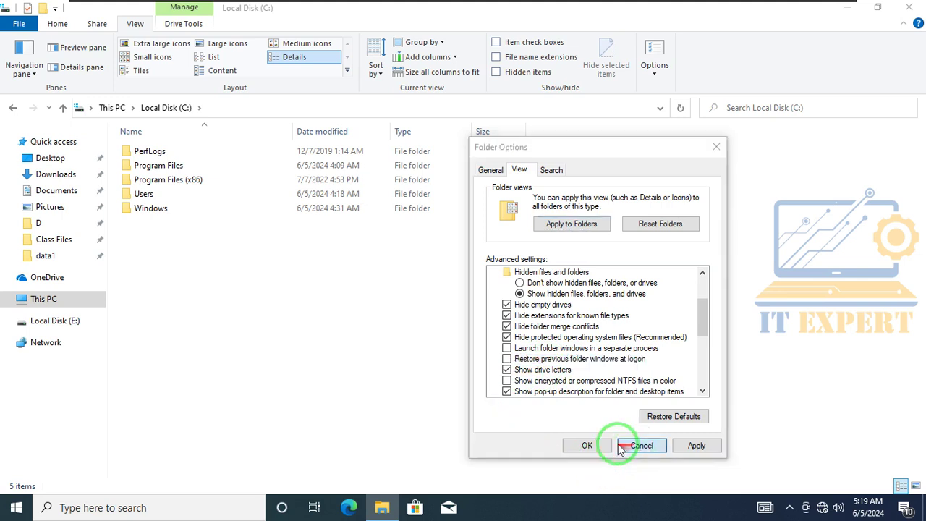
- Return to This PC, disable "Show drive letters" in the advanced view settings, and apply the change
{"action": "left_click", "coordinate": [43, 298]}
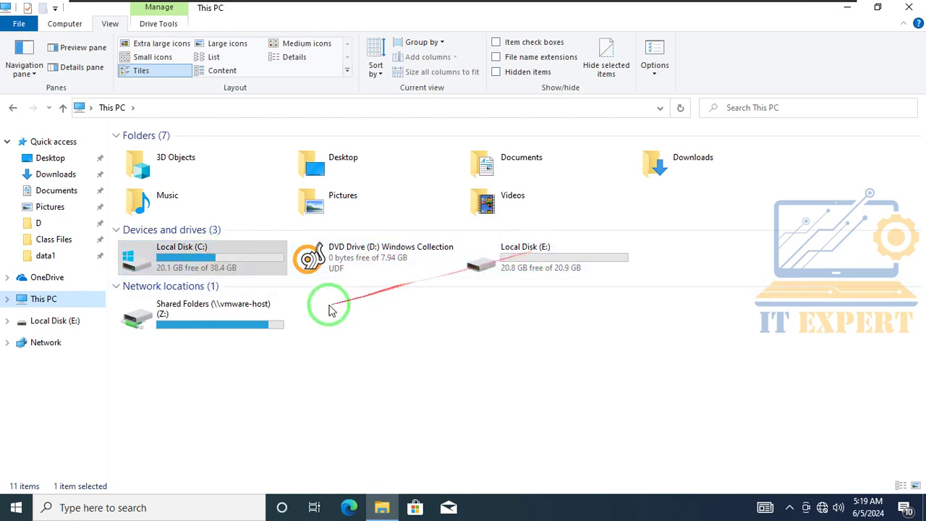
{"action": "left_click", "coordinate": [654, 50]}
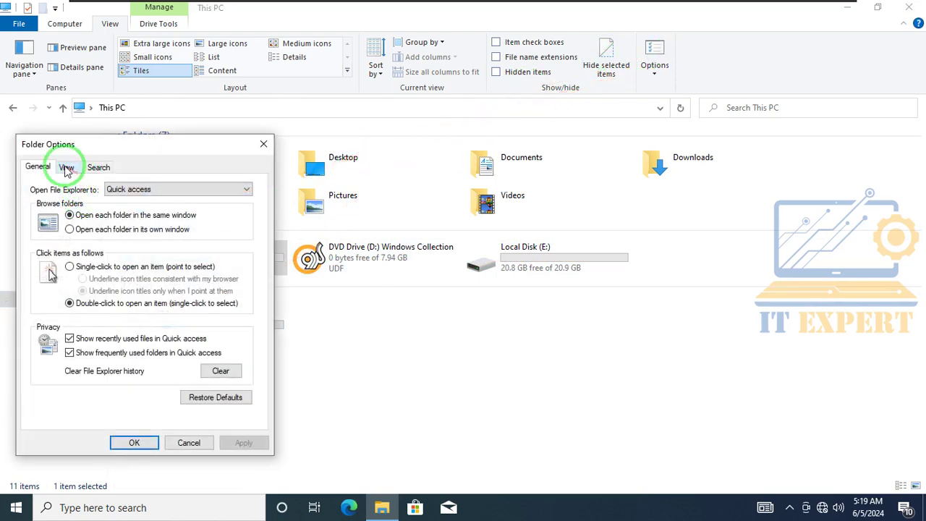
{"action": "left_click", "coordinate": [65, 167]}
{"action": "scroll", "coordinate": [108, 351], "scroll_direction": "down", "scroll_amount": 2}
{"action": "scroll", "coordinate": [112, 356], "scroll_direction": "down", "scroll_amount": 1}
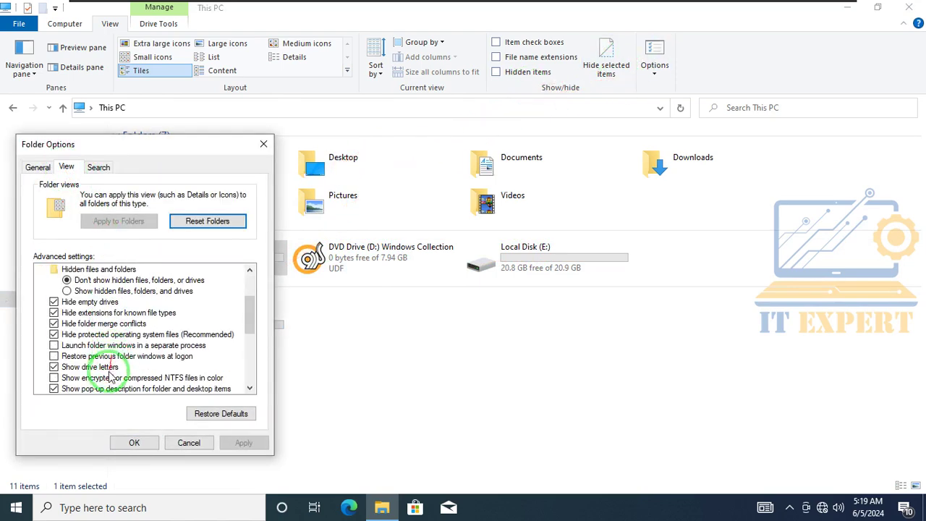
{"action": "left_click", "coordinate": [80, 367]}
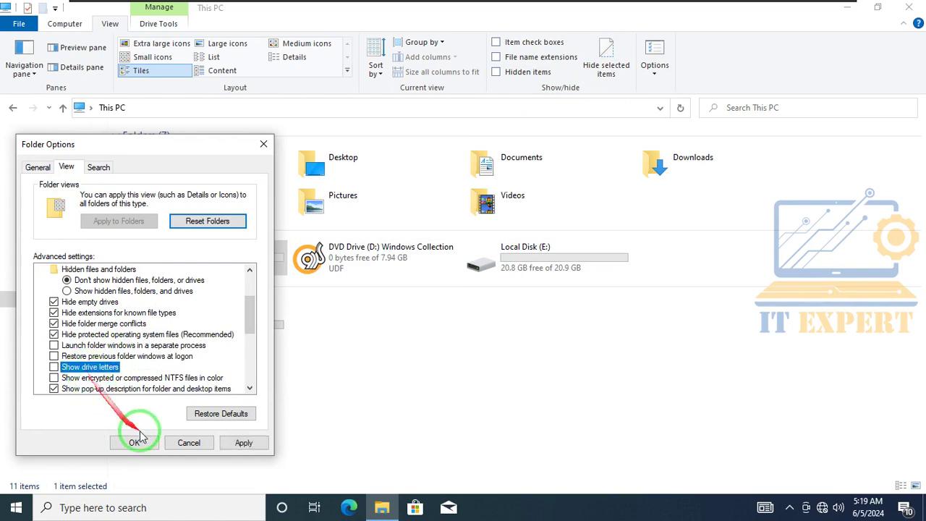
{"action": "left_click", "coordinate": [244, 442]}
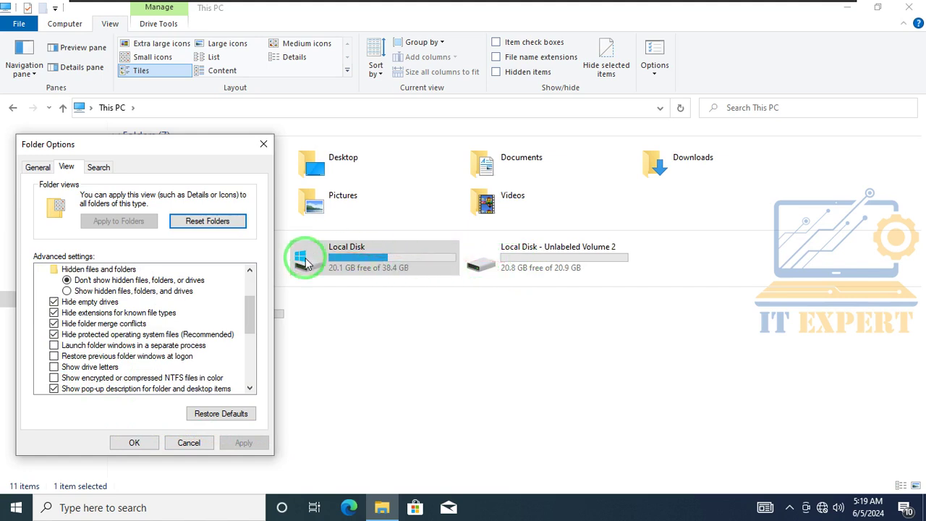
- Restore the default advanced view settings to re-enable drive letters, and accept Folder Options
{"action": "left_click", "coordinate": [214, 421]}
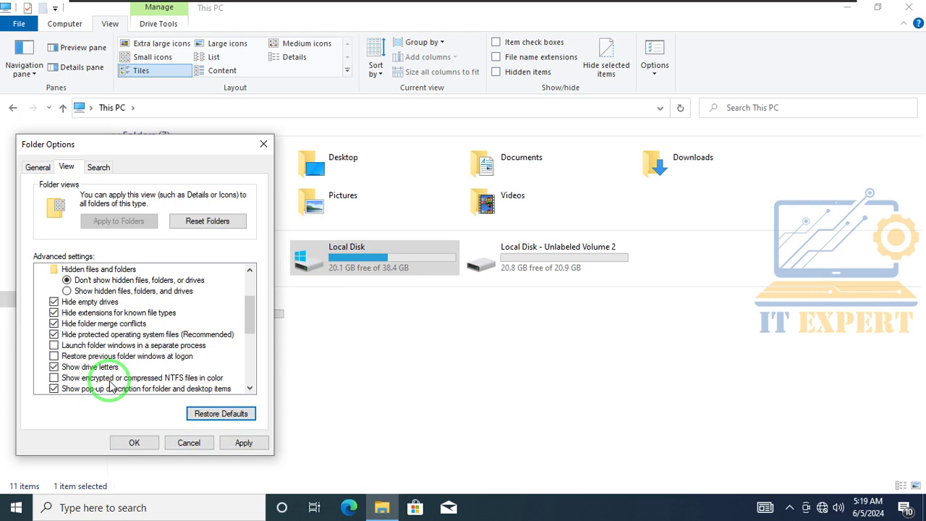
{"action": "left_click", "coordinate": [132, 441]}
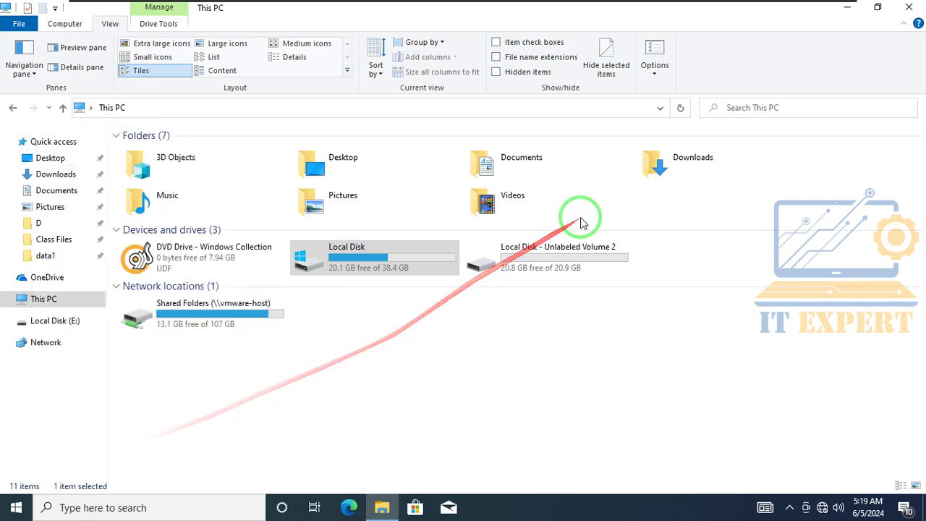
- Open the D folder inside the Shared Folders network location
{"action": "double_click", "coordinate": [233, 328]}
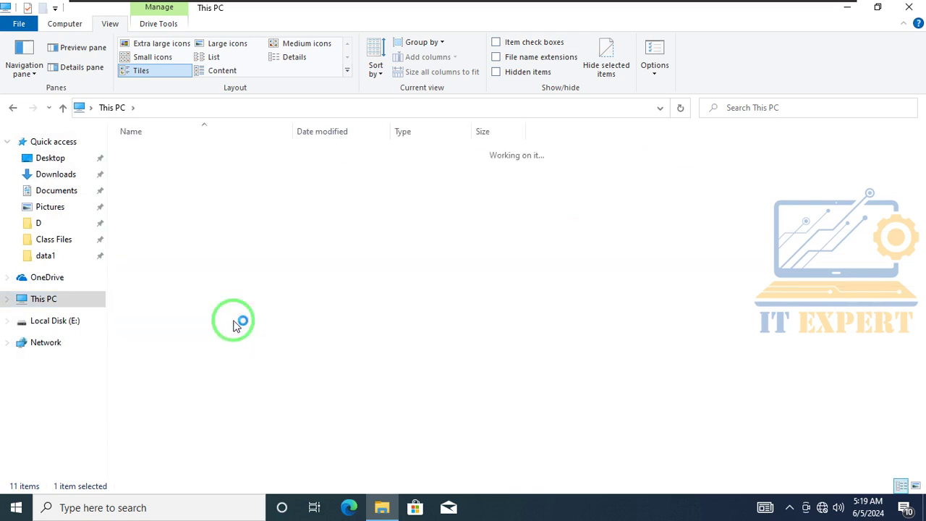
{"action": "double_click", "coordinate": [141, 154]}
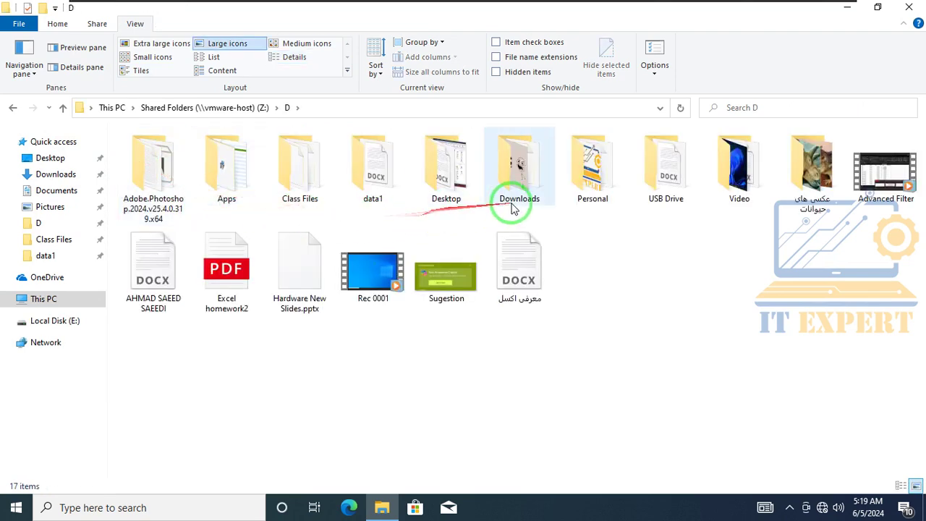
{"action": "left_click", "coordinate": [820, 169]}
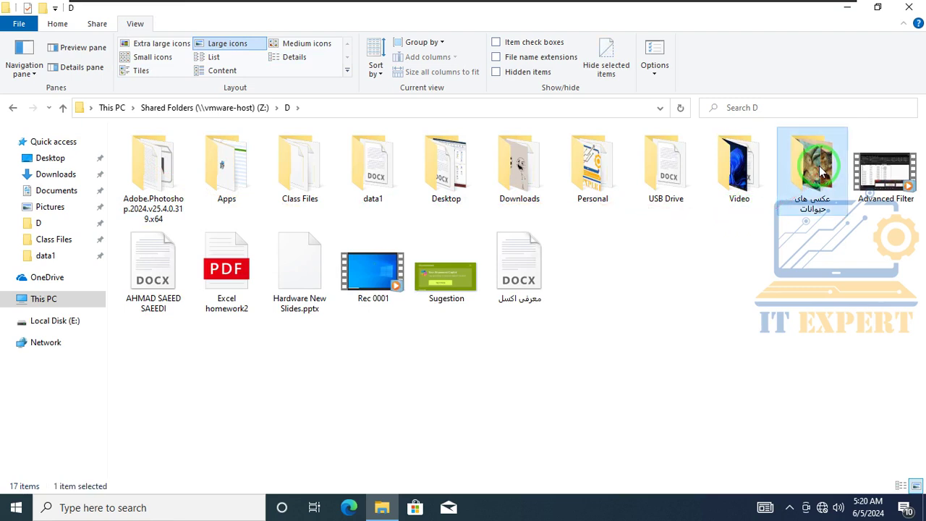
- Select the Sugestion image and the معرفی اکسل document, check their shared properties, and close the dialog without changes
{"action": "left_click_drag", "start_coordinate": [548, 329], "coordinate": [452, 288]}
{"action": "right_click", "coordinate": [453, 289]}
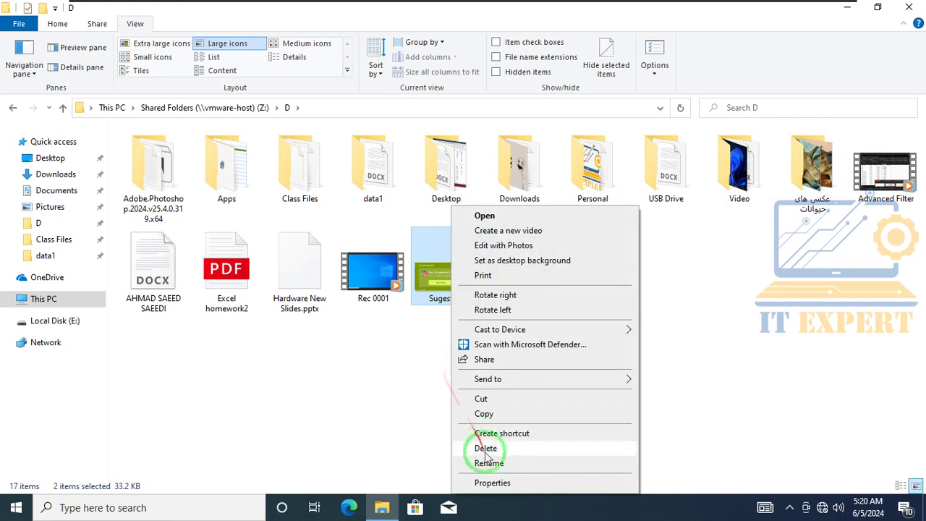
{"action": "left_click", "coordinate": [491, 482]}
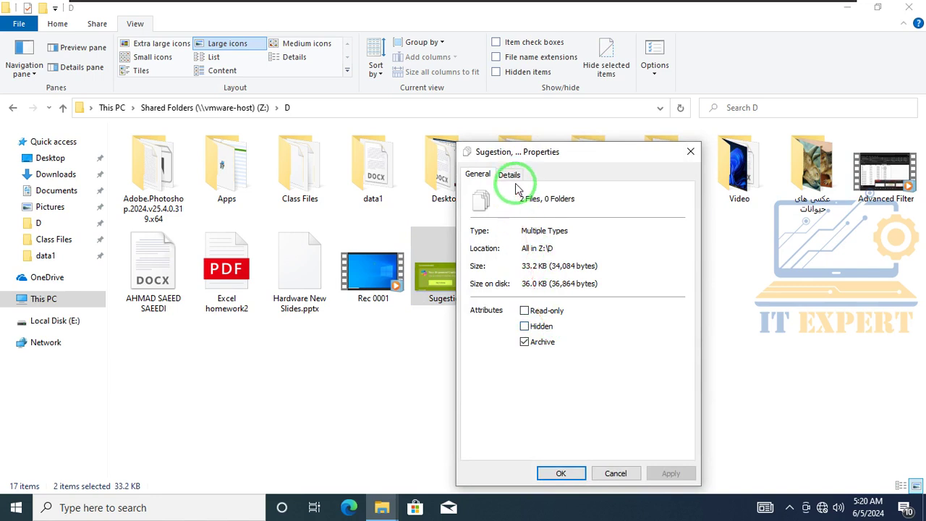
{"action": "left_click", "coordinate": [615, 473]}
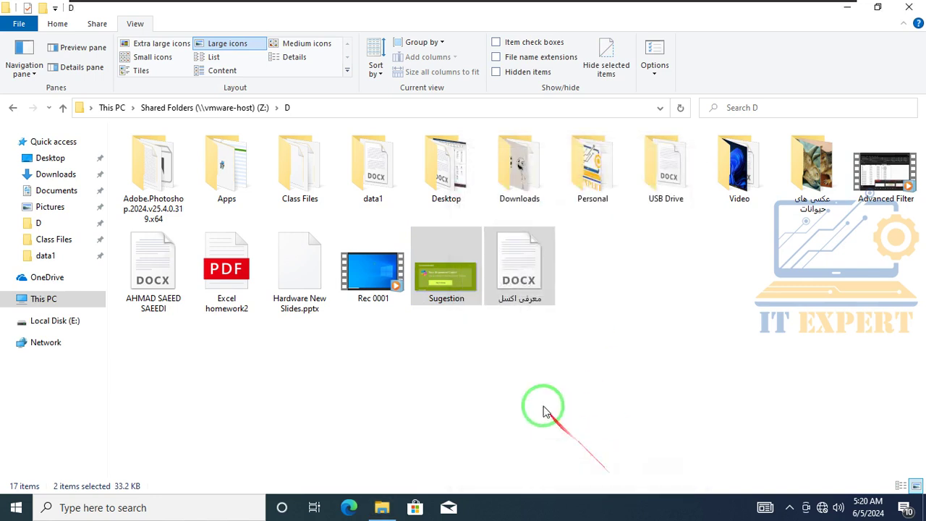
- Copy the two selected files from the D folder and paste them into Local Disk (E:)
{"action": "left_click", "coordinate": [58, 22]}
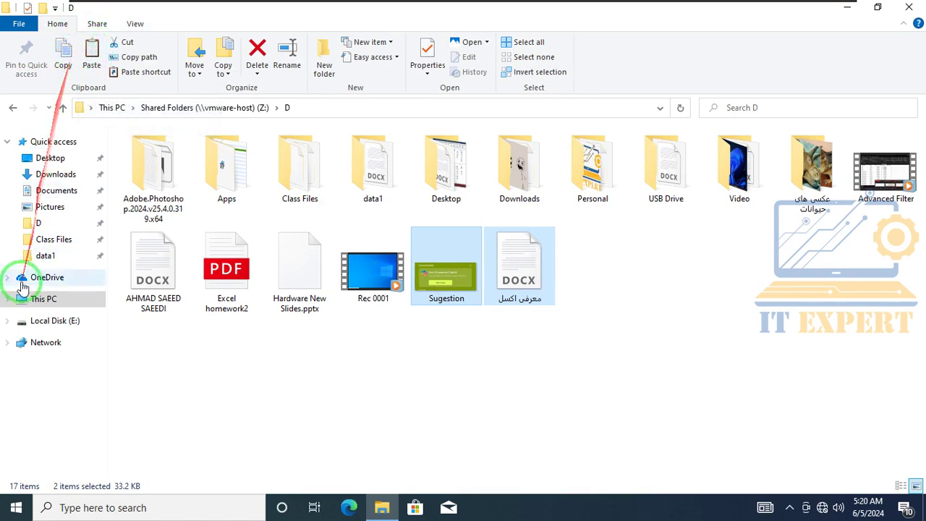
{"action": "left_click", "coordinate": [55, 320]}
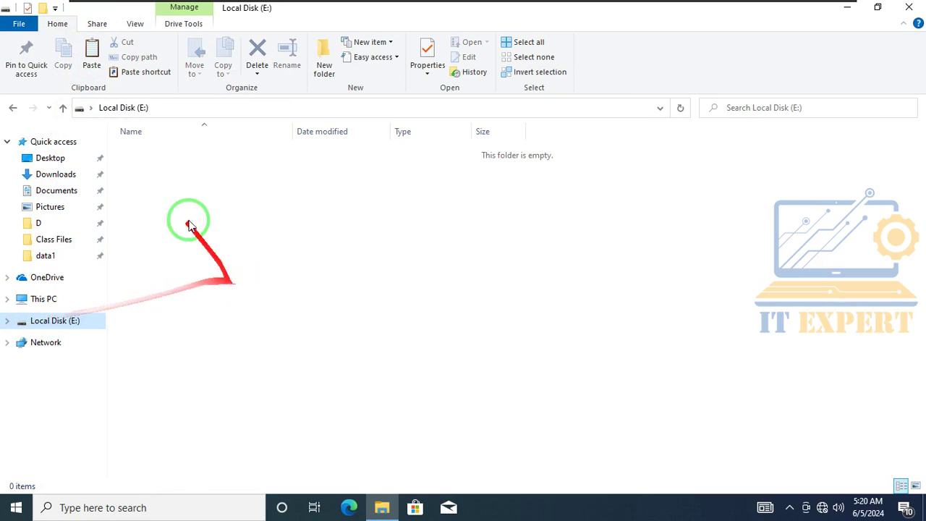
{"action": "left_click", "coordinate": [90, 48]}
- Enable "Compress contents to save disk space" in the advanced attributes of both files on Local Disk (E:), then deselect them
{"action": "left_click_drag", "start_coordinate": [285, 229], "coordinate": [167, 153]}
{"action": "right_click", "coordinate": [168, 153]}
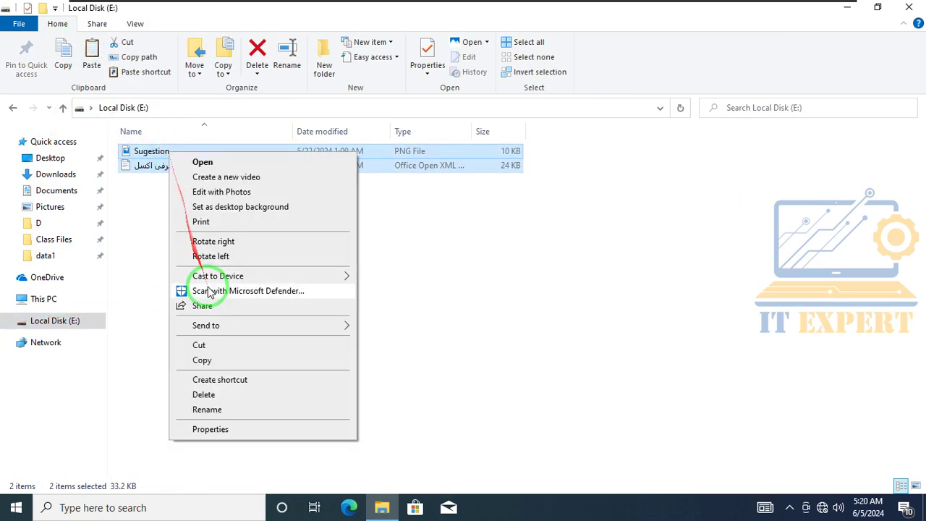
{"action": "left_click", "coordinate": [221, 429]}
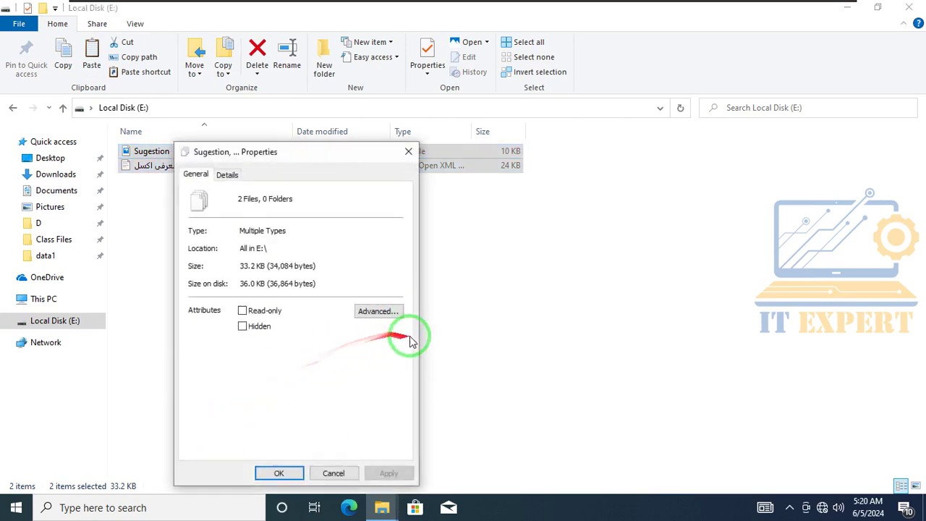
{"action": "left_click", "coordinate": [388, 316]}
{"action": "left_click", "coordinate": [243, 311]}
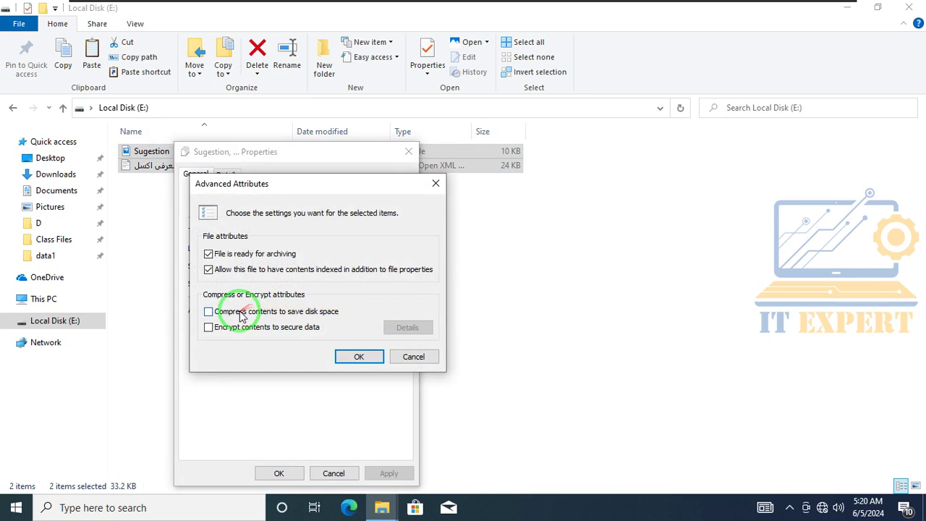
{"action": "left_click", "coordinate": [359, 357]}
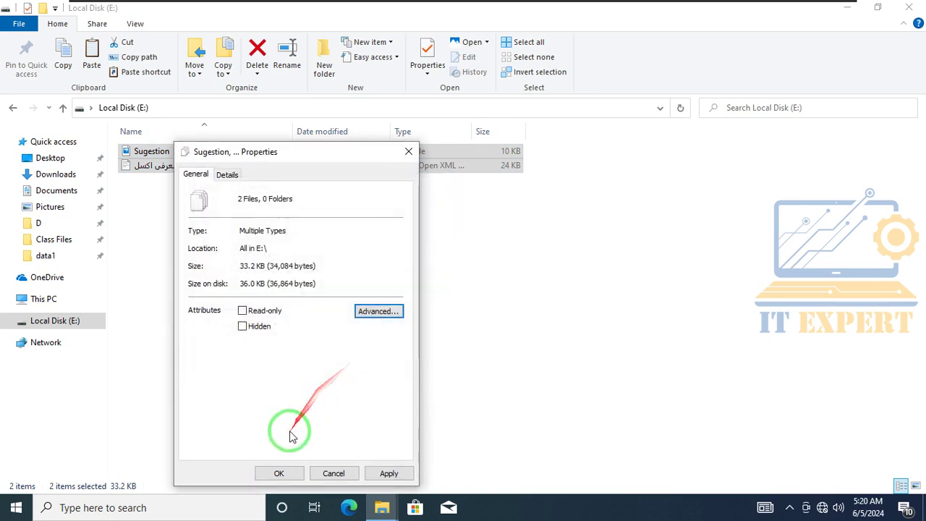
{"action": "left_click", "coordinate": [279, 473]}
{"action": "left_click", "coordinate": [261, 250]}
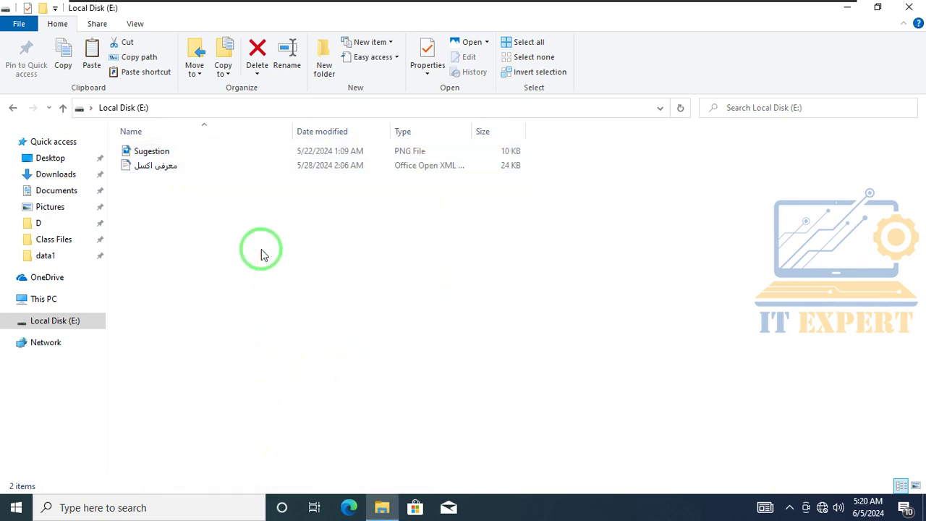
- Display Local Disk (E:) as large icons, and enable and apply "Show encrypted or compressed NTFS files in color" in Folder Options
{"action": "left_click", "coordinate": [137, 23]}
{"action": "left_click", "coordinate": [209, 45]}
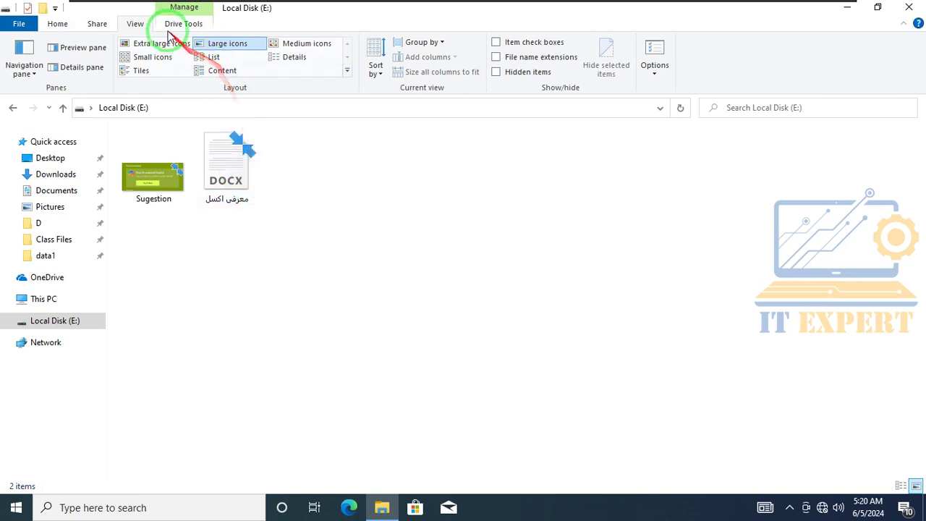
{"action": "left_click", "coordinate": [646, 48]}
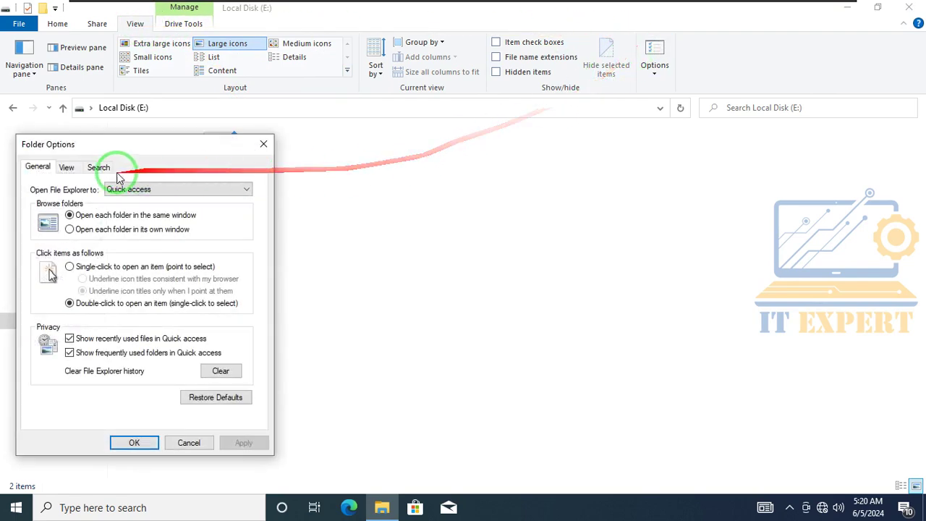
{"action": "left_click", "coordinate": [66, 168]}
{"action": "left_click_drag", "start_coordinate": [104, 145], "coordinate": [531, 152]}
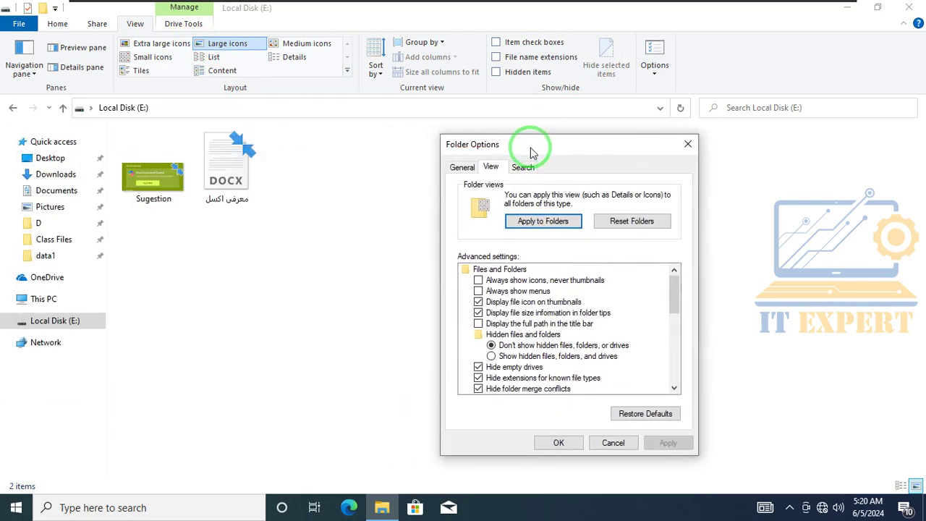
{"action": "left_click_drag", "start_coordinate": [673, 297], "coordinate": [672, 310]}
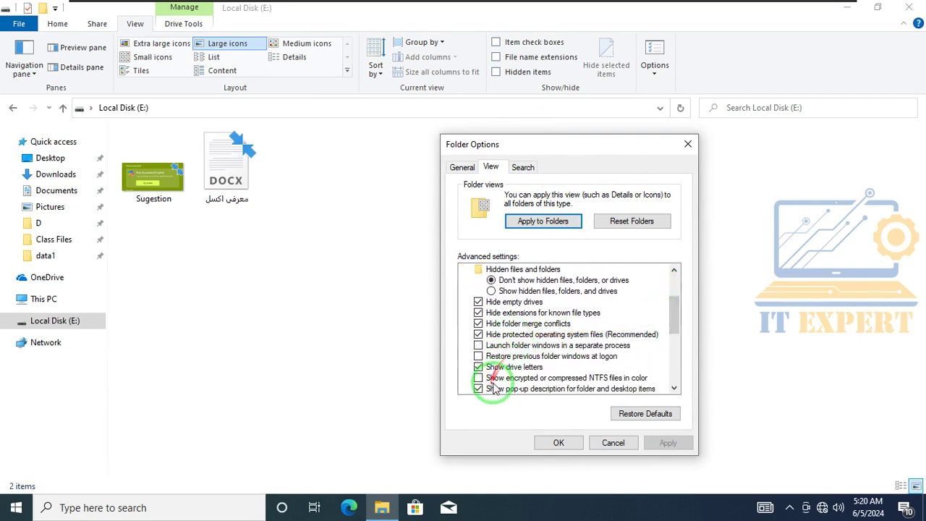
{"action": "left_click", "coordinate": [502, 379]}
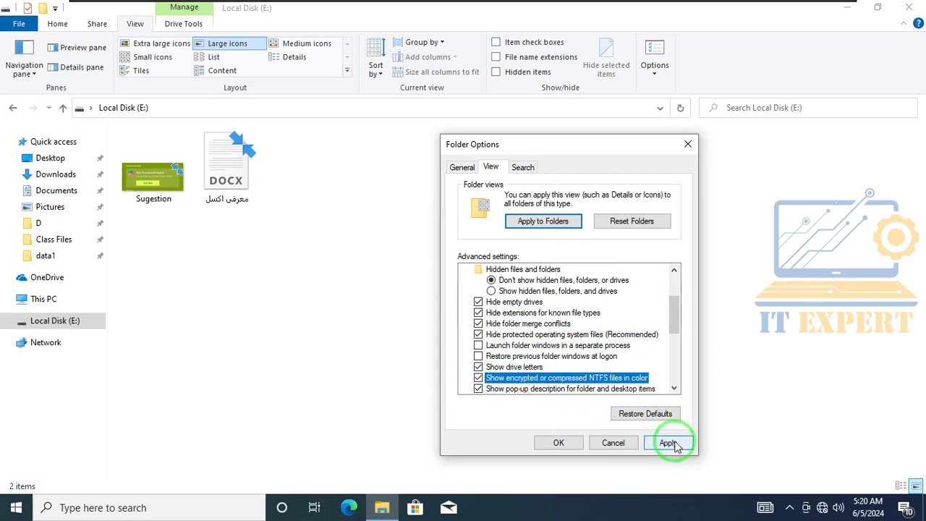
{"action": "left_click", "coordinate": [669, 443]}
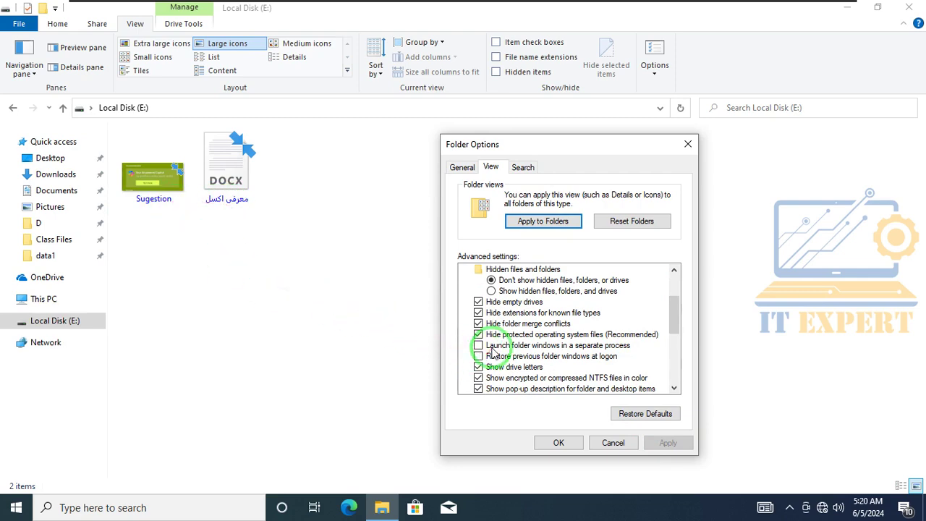
- Turn off "Show encrypted or compressed NTFS files in color", apply the change, and close Folder Options
{"action": "left_click", "coordinate": [487, 381]}
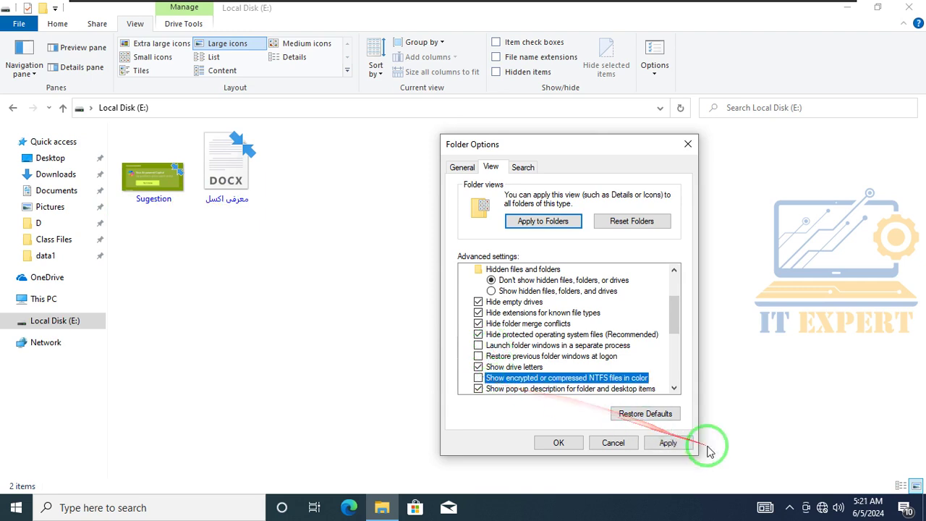
{"action": "left_click", "coordinate": [686, 445]}
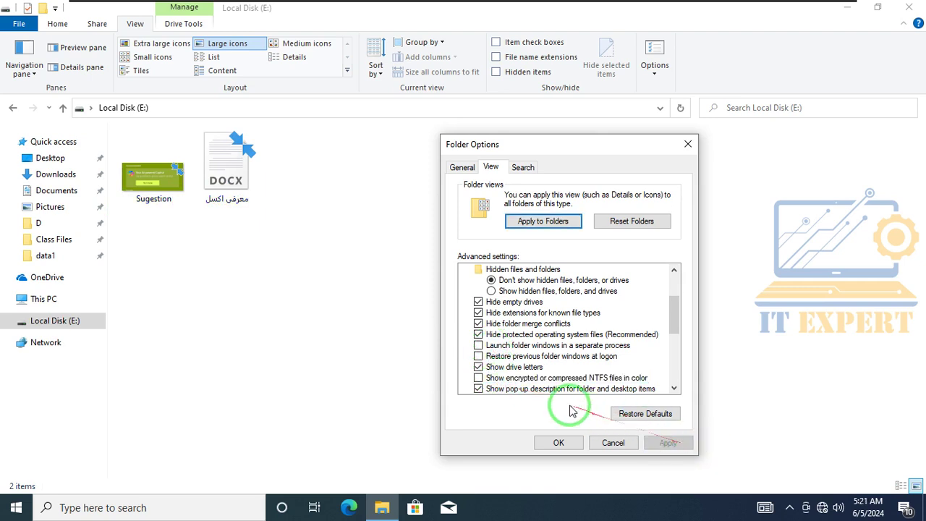
{"action": "left_click", "coordinate": [605, 441]}
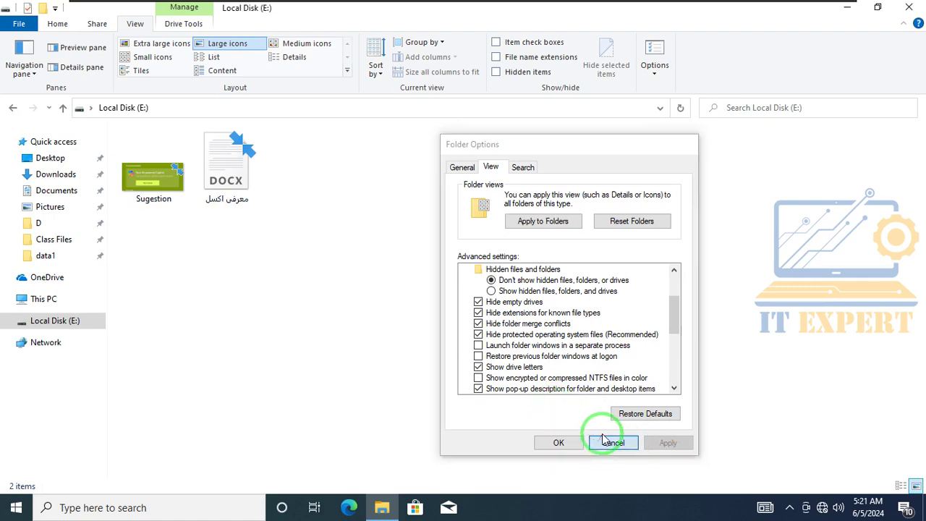
- Restore the Local Disk (E:) window to a smaller size and place it so the desktop icons are uncovered
{"action": "left_click", "coordinate": [854, 9]}
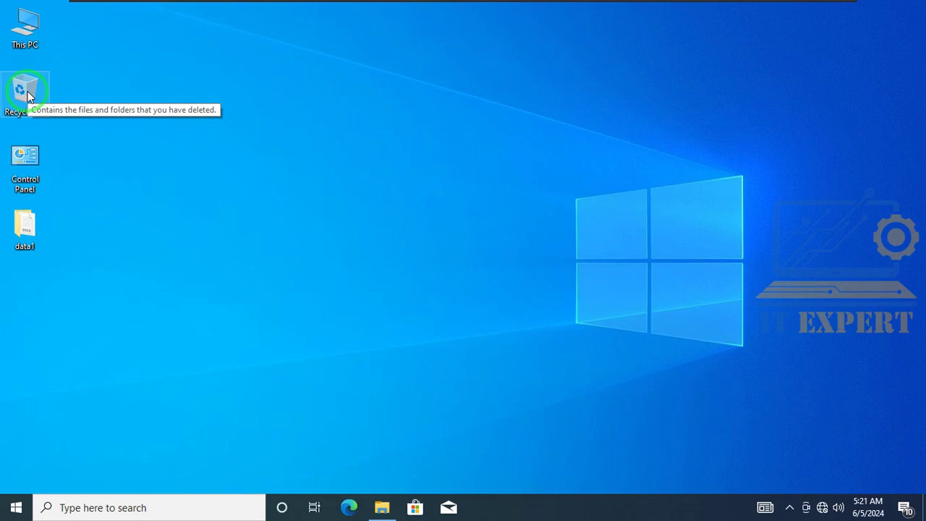
{"action": "left_click", "coordinate": [381, 496]}
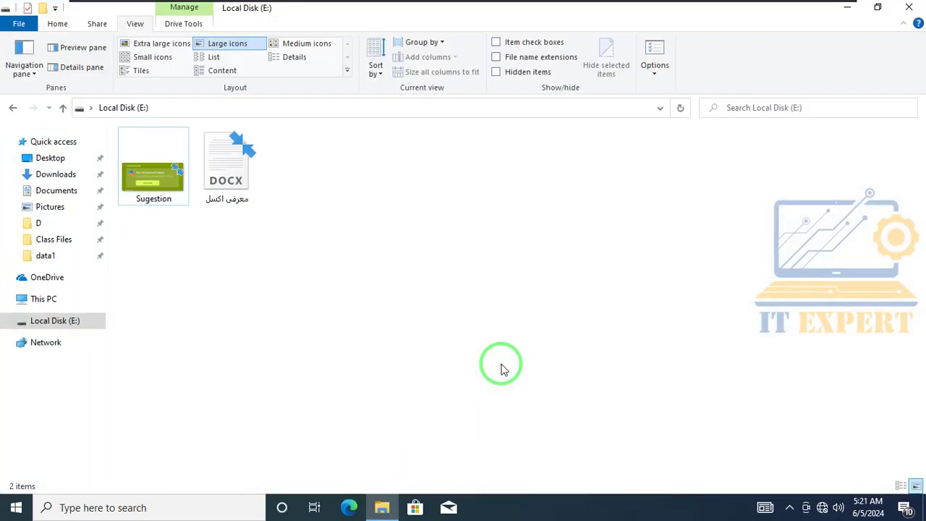
{"action": "left_click", "coordinate": [878, 11]}
{"action": "left_click_drag", "start_coordinate": [517, 58], "coordinate": [662, 56]}
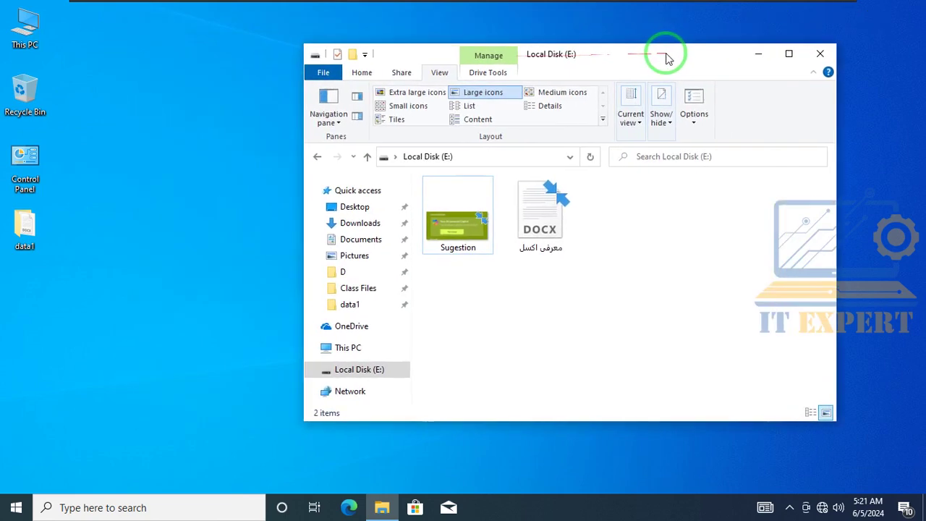
- Disable "Show pop-up description for folder and desktop items" in the Folder Options view settings and apply the change
{"action": "left_click", "coordinate": [692, 97]}
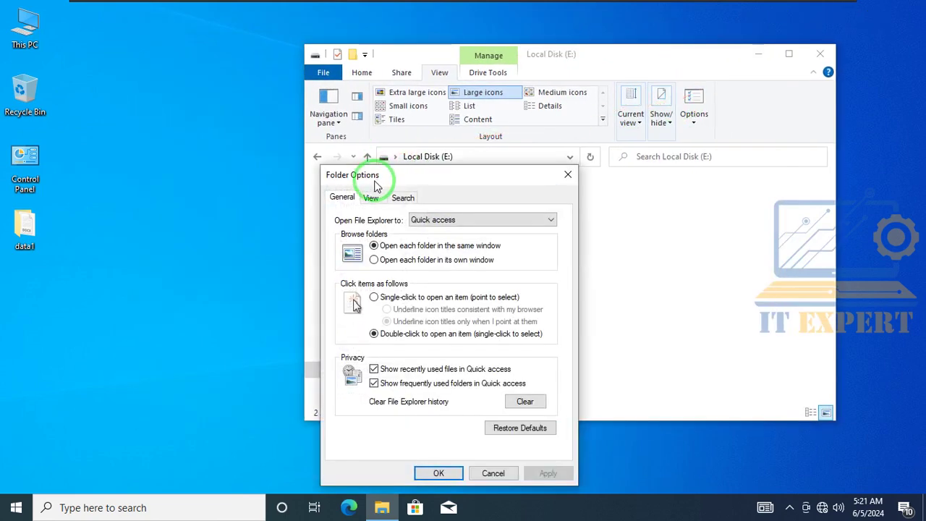
{"action": "left_click", "coordinate": [371, 201]}
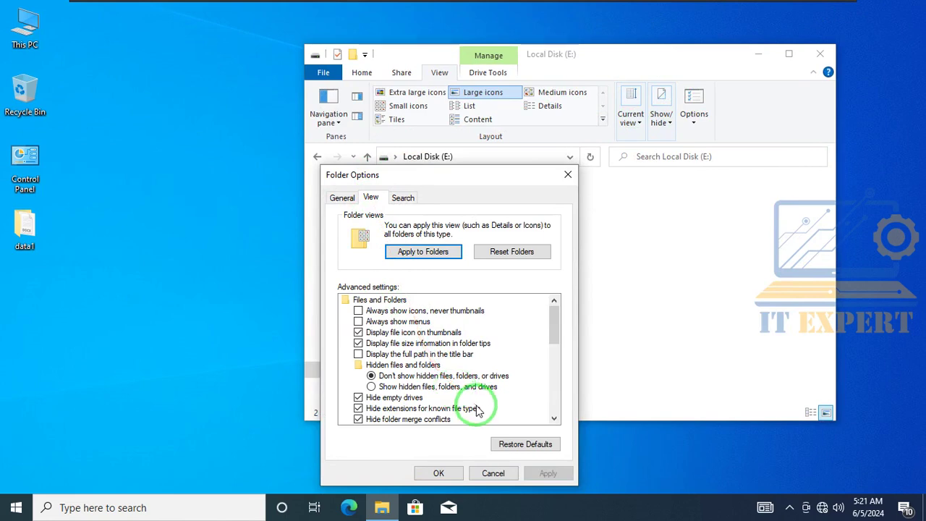
{"action": "scroll", "coordinate": [477, 410], "scroll_direction": "down", "scroll_amount": 1}
{"action": "scroll", "coordinate": [437, 418], "scroll_direction": "down", "scroll_amount": 1}
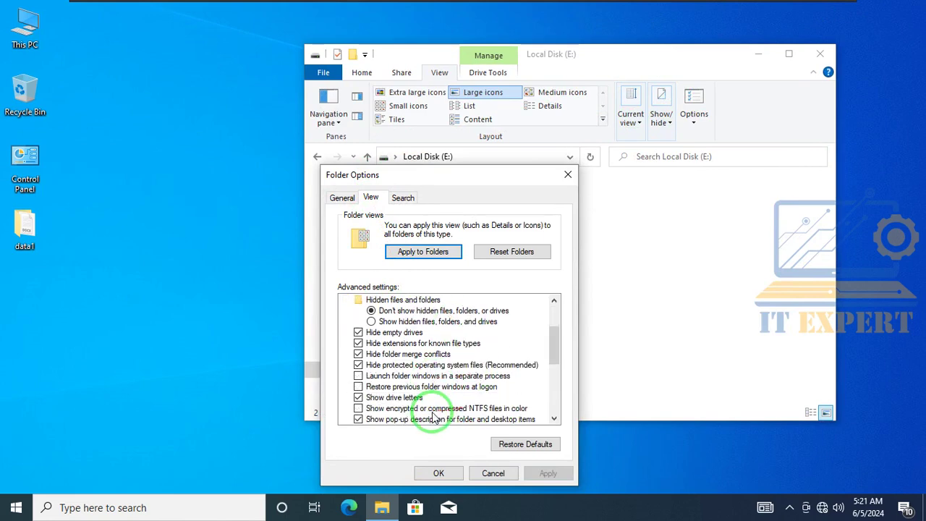
{"action": "left_click", "coordinate": [358, 420]}
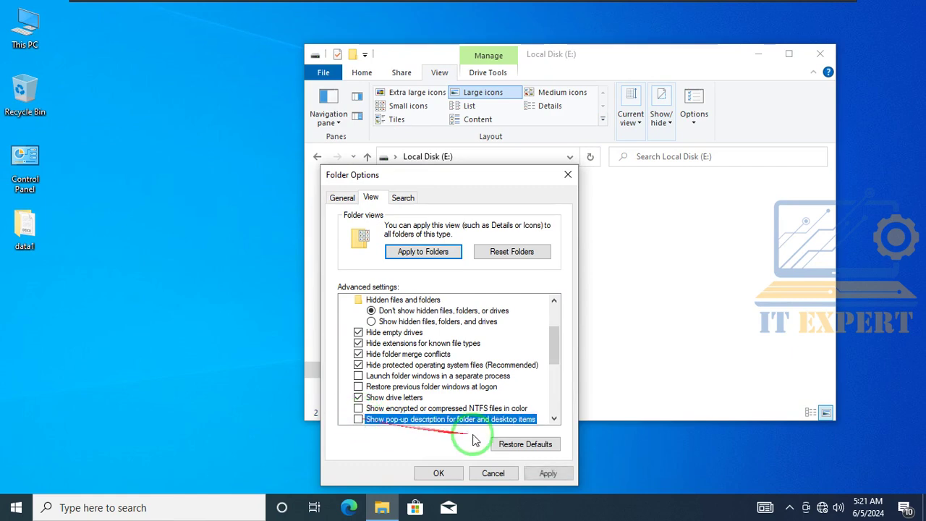
{"action": "left_click", "coordinate": [548, 473]}
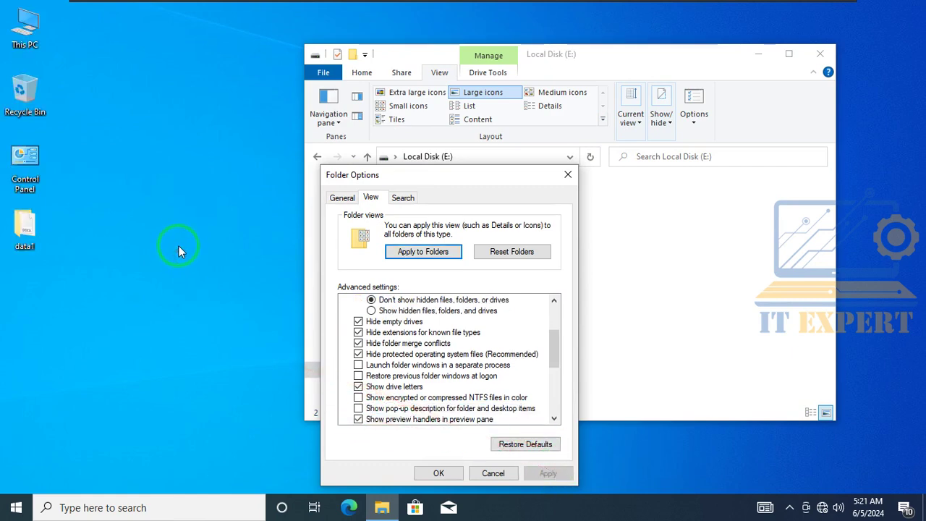
- Re-enable "Show pop-up description for folder and desktop items", apply it, and close Folder Options
{"action": "left_click", "coordinate": [170, 229]}
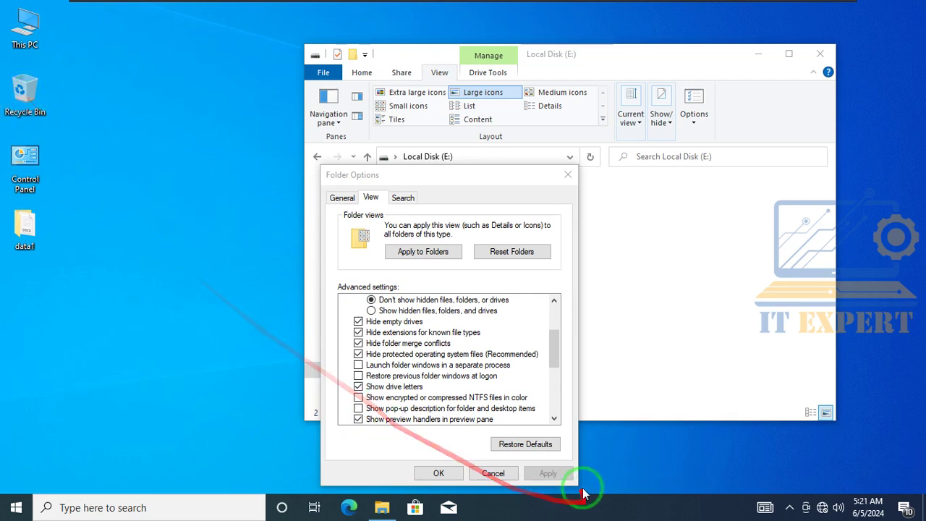
{"action": "left_click", "coordinate": [554, 448]}
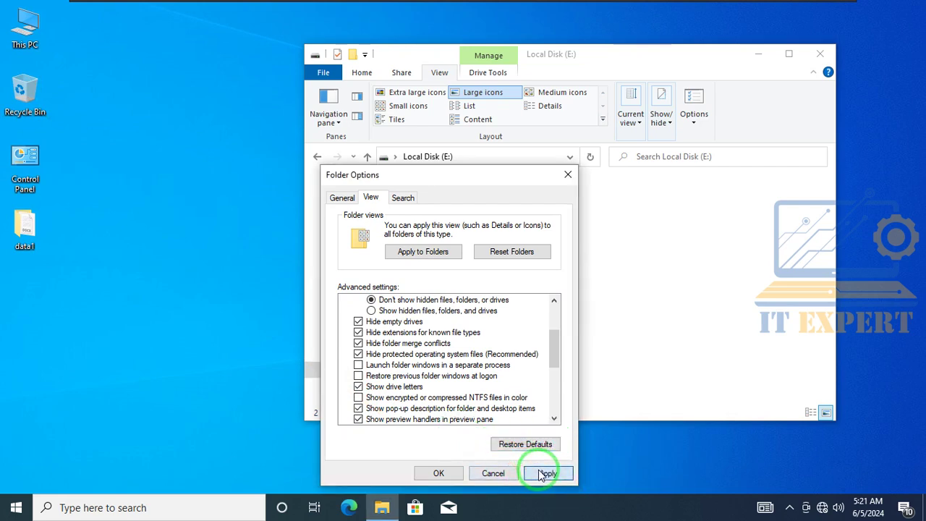
{"action": "left_click", "coordinate": [394, 417]}
{"action": "left_click", "coordinate": [26, 98]}
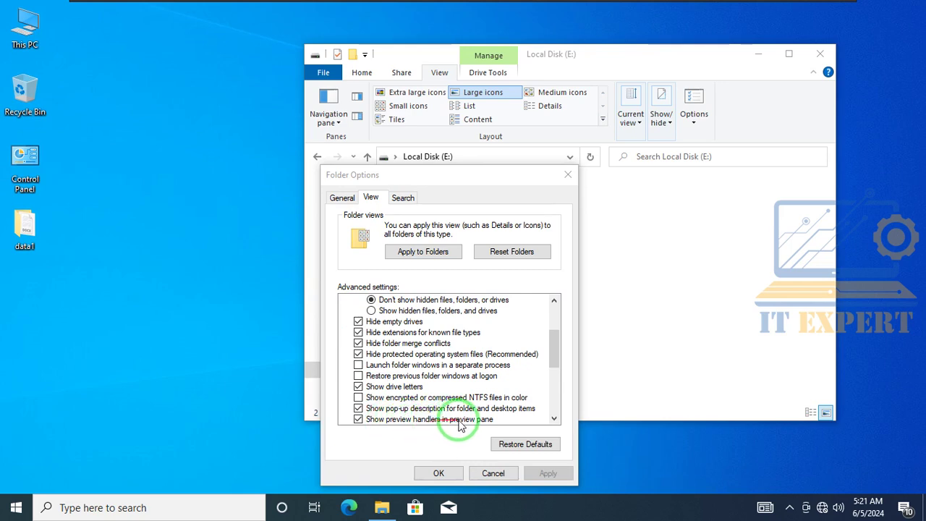
{"action": "left_click", "coordinate": [493, 474]}
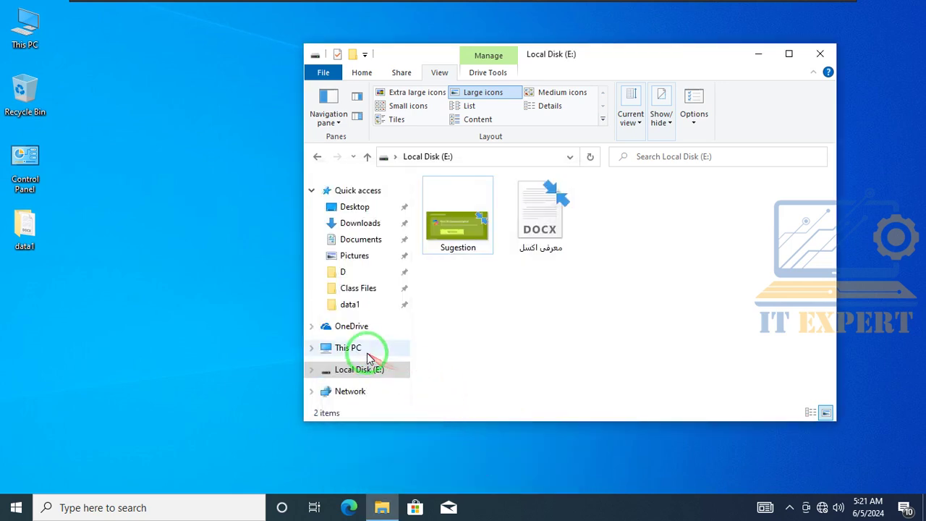
- Open the D folder, turn on the preview pane, and preview the Advanced Filter video
{"action": "left_click", "coordinate": [344, 271]}
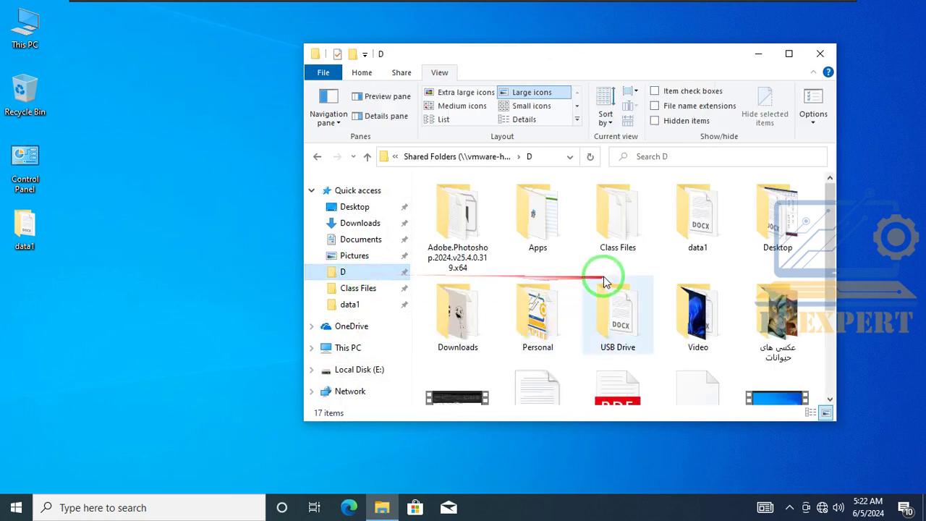
{"action": "left_click", "coordinate": [385, 95]}
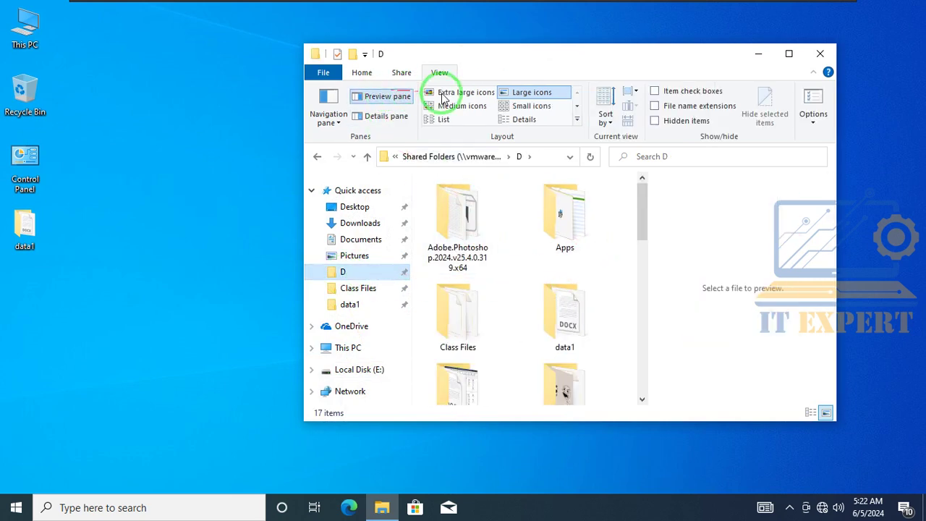
{"action": "left_click_drag", "start_coordinate": [639, 207], "coordinate": [635, 317]}
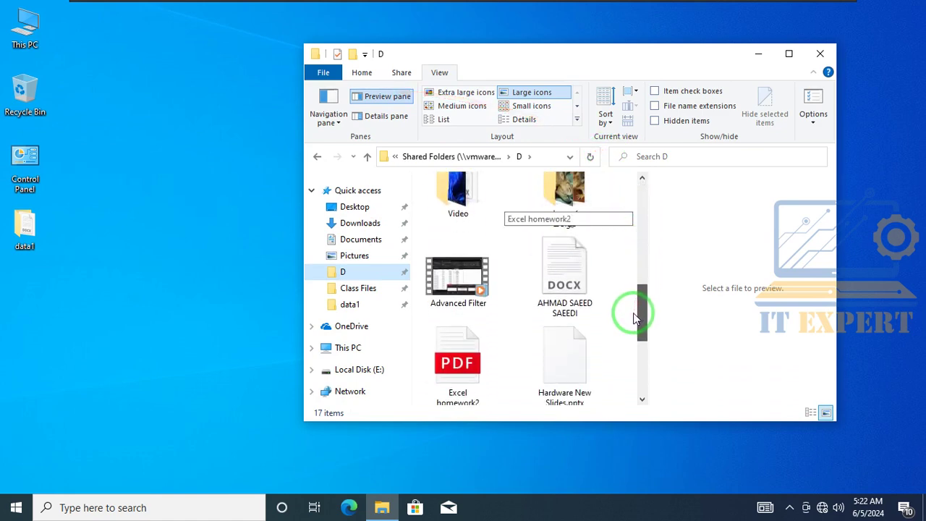
{"action": "left_click", "coordinate": [458, 281]}
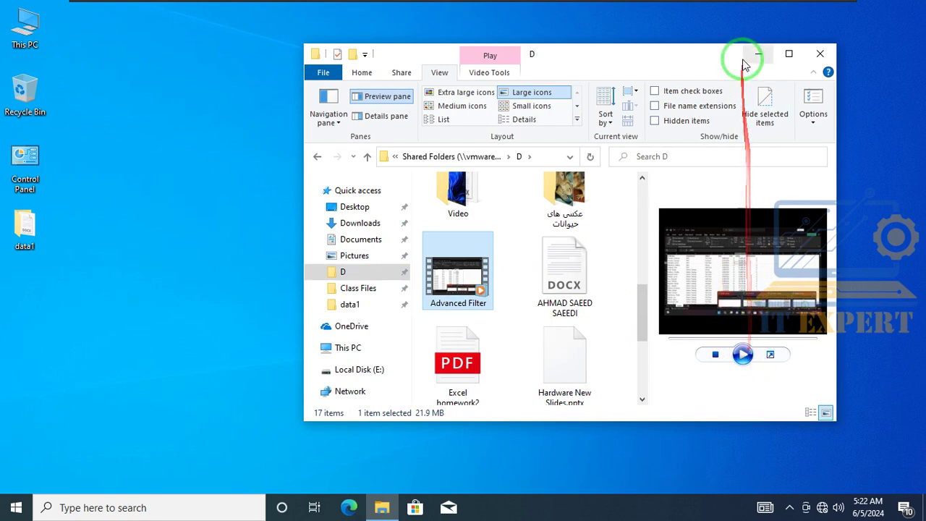
- Disable "Show preview handlers in preview pane" in the Folder Options view settings and apply the change
{"action": "left_click", "coordinate": [813, 104]}
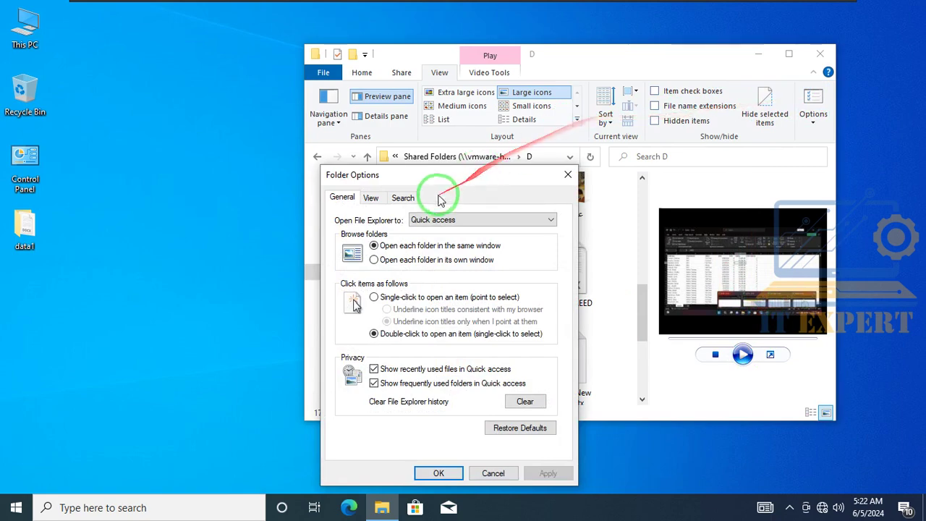
{"action": "left_click", "coordinate": [373, 198]}
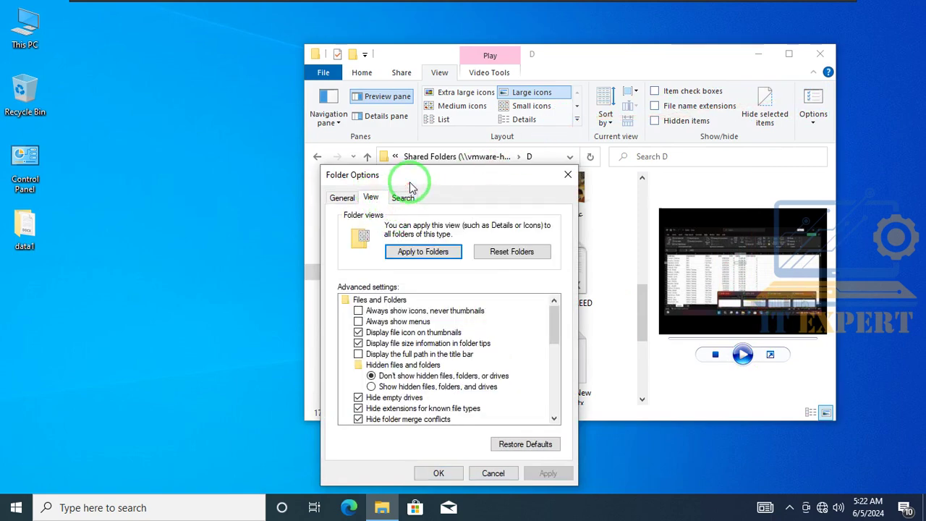
{"action": "left_click_drag", "start_coordinate": [411, 186], "coordinate": [416, 145]}
{"action": "scroll", "coordinate": [496, 289], "scroll_direction": "down", "scroll_amount": 2}
{"action": "scroll", "coordinate": [506, 310], "scroll_direction": "down", "scroll_amount": 2}
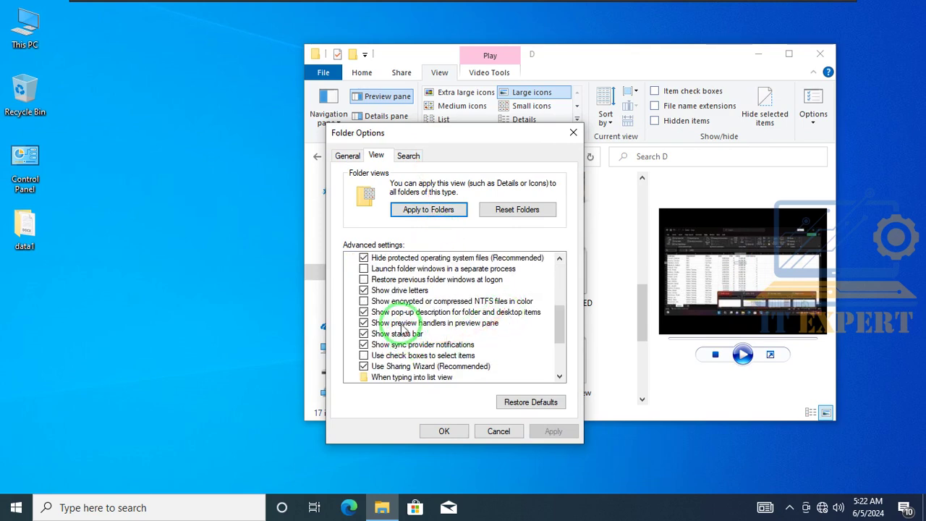
{"action": "left_click", "coordinate": [364, 324]}
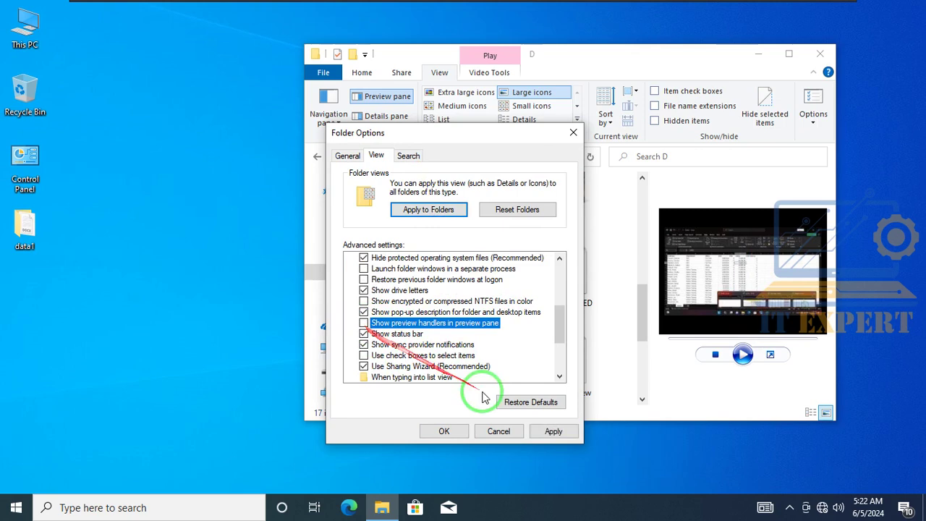
{"action": "left_click", "coordinate": [550, 432]}
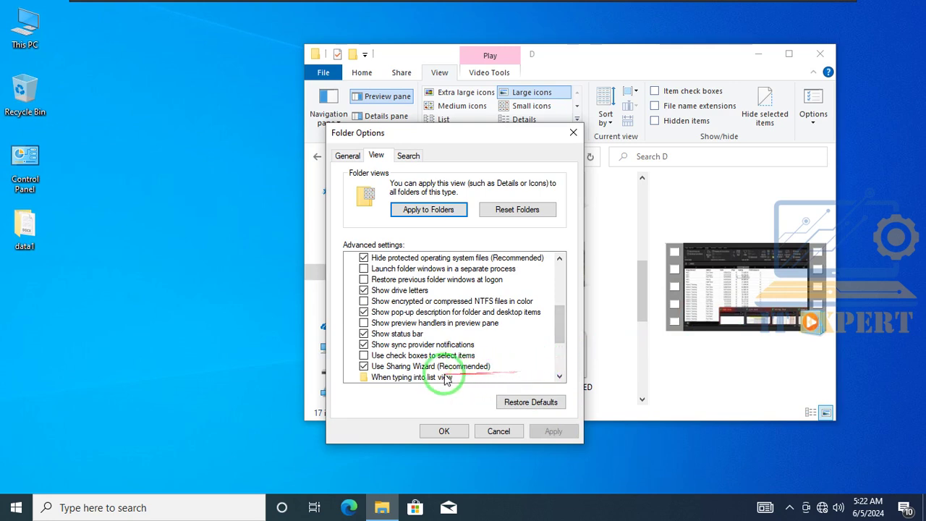
- Enable and apply "Use check boxes to select items", and test selecting and deselecting the data1 folder on the desktop
{"action": "left_click", "coordinate": [364, 356]}
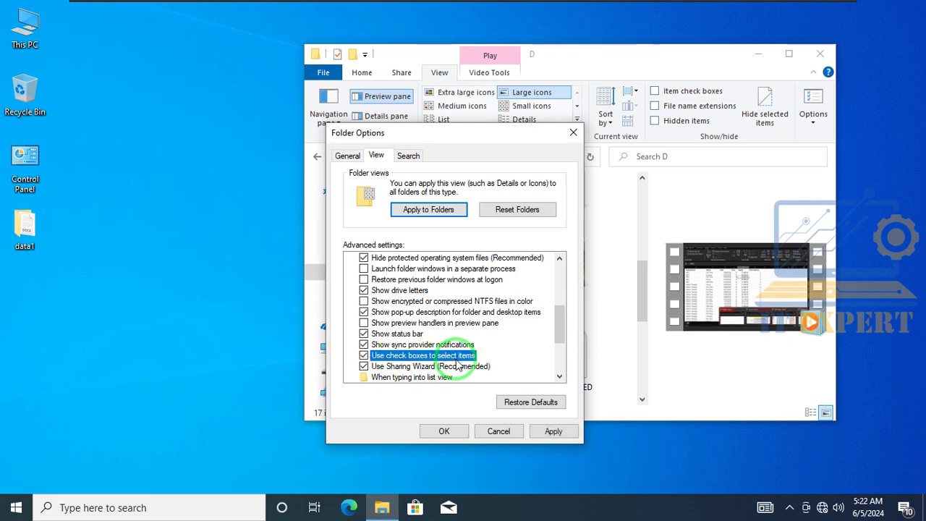
{"action": "left_click", "coordinate": [534, 434]}
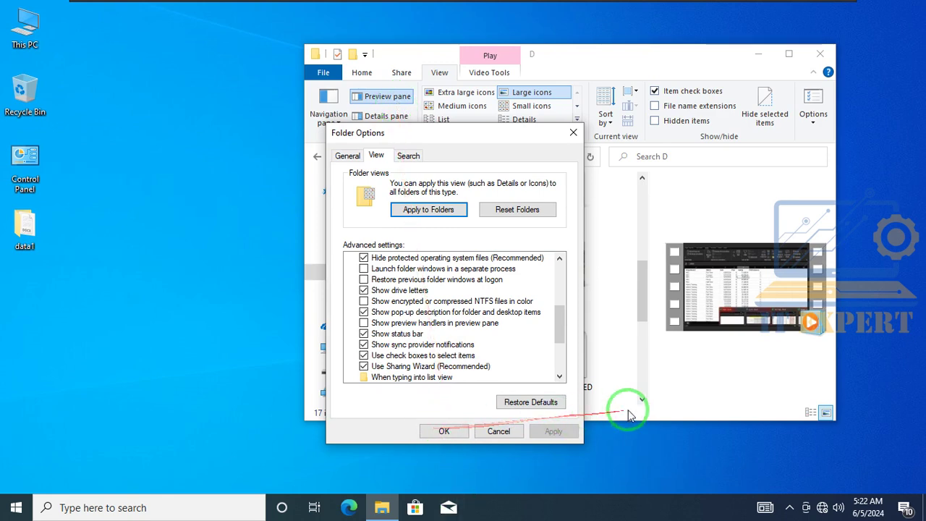
{"action": "left_click", "coordinate": [27, 226]}
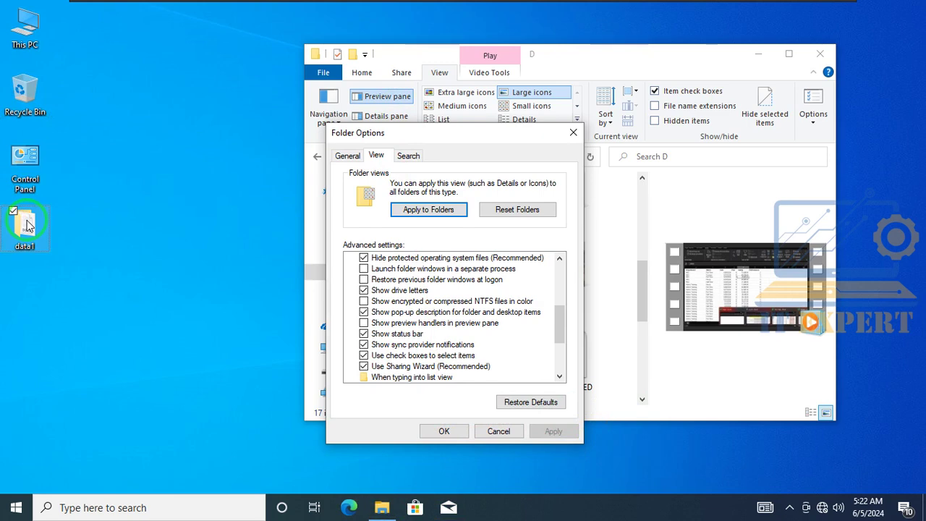
{"action": "left_click", "coordinate": [105, 222]}
{"action": "left_click", "coordinate": [31, 226]}
- Open the data1 folder from the desktop and display its view options to check the item check boxes setting
{"action": "double_click", "coordinate": [29, 228]}
{"action": "key", "text": "shift+F10"}
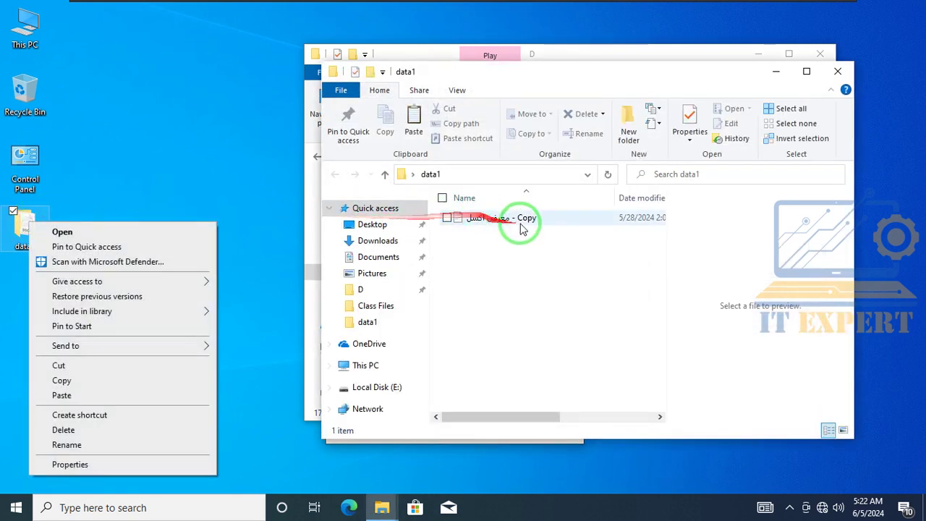
{"action": "left_click", "coordinate": [459, 91]}
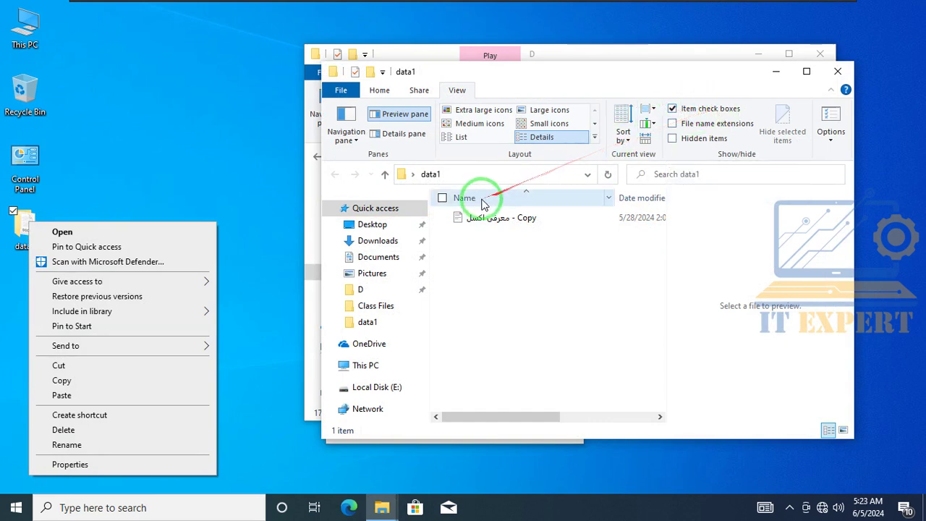
- Select the document in the data1 folder with its check box, then close the data1 window and the Folder Options dialog
{"action": "left_click", "coordinate": [447, 217]}
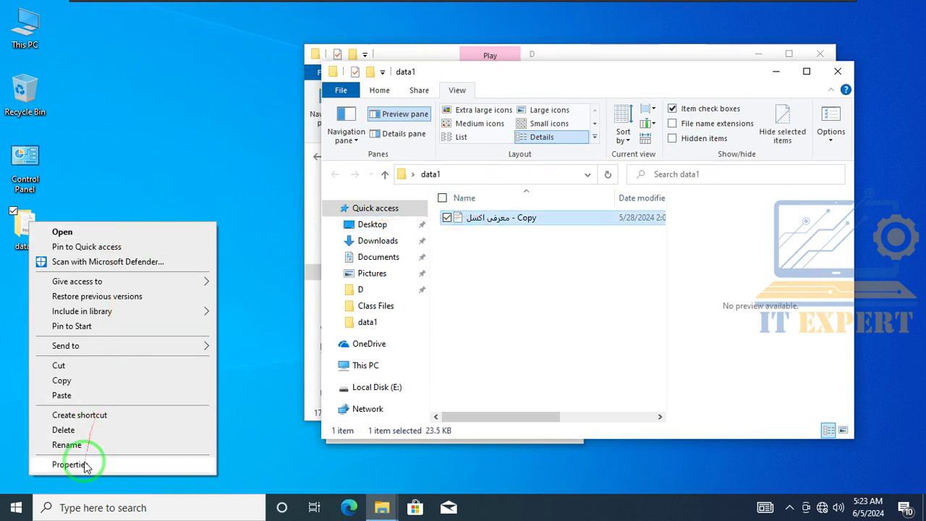
{"action": "left_click", "coordinate": [62, 233]}
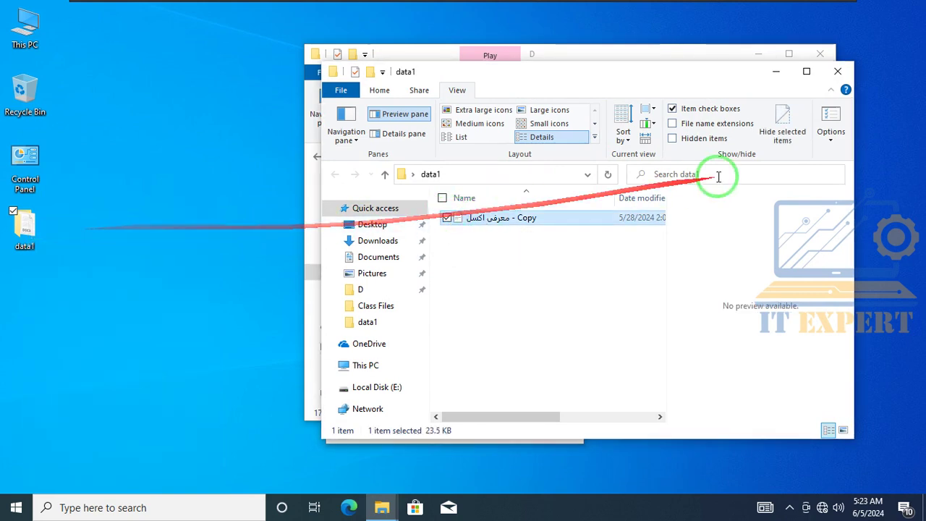
{"action": "left_click", "coordinate": [838, 72]}
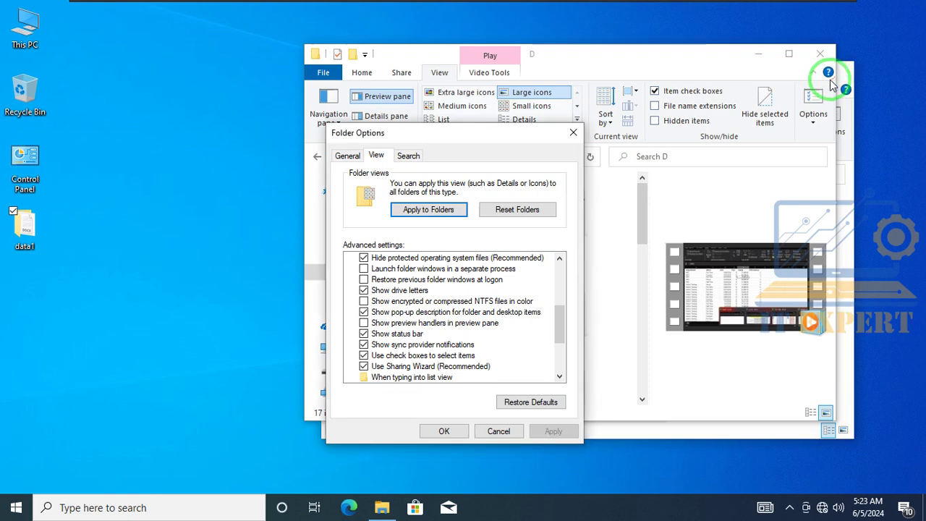
{"action": "left_click", "coordinate": [572, 134]}
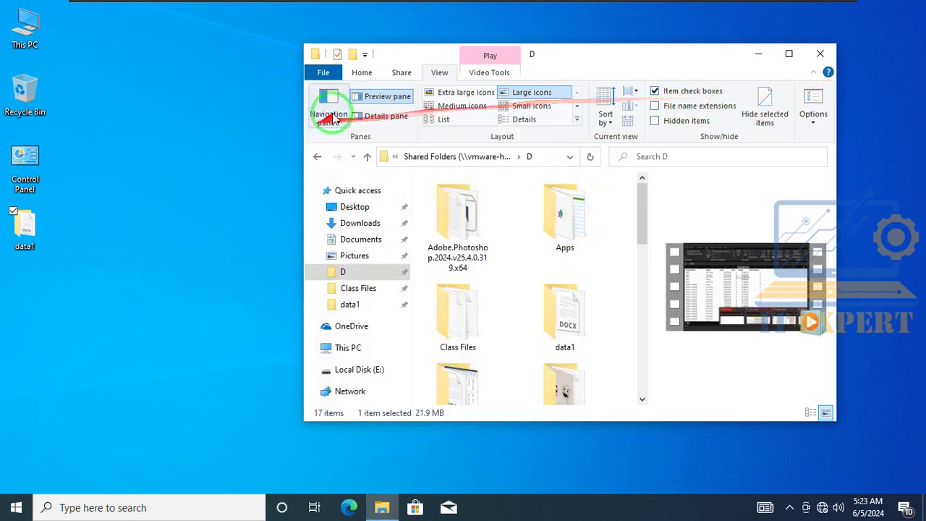
- Turn off the preview pane in the D folder and add the data1, Apps and Personal folders to the selection with their check boxes
{"action": "left_click", "coordinate": [366, 98]}
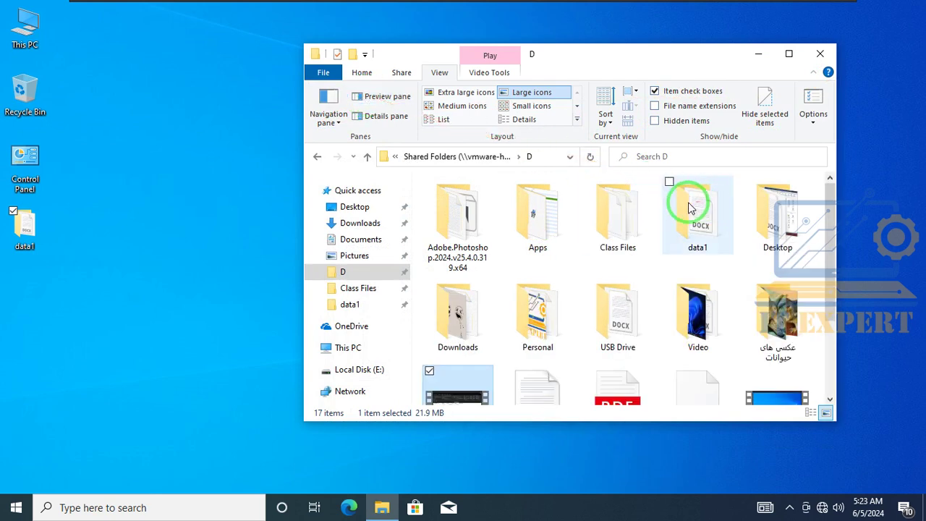
{"action": "left_click", "coordinate": [669, 181]}
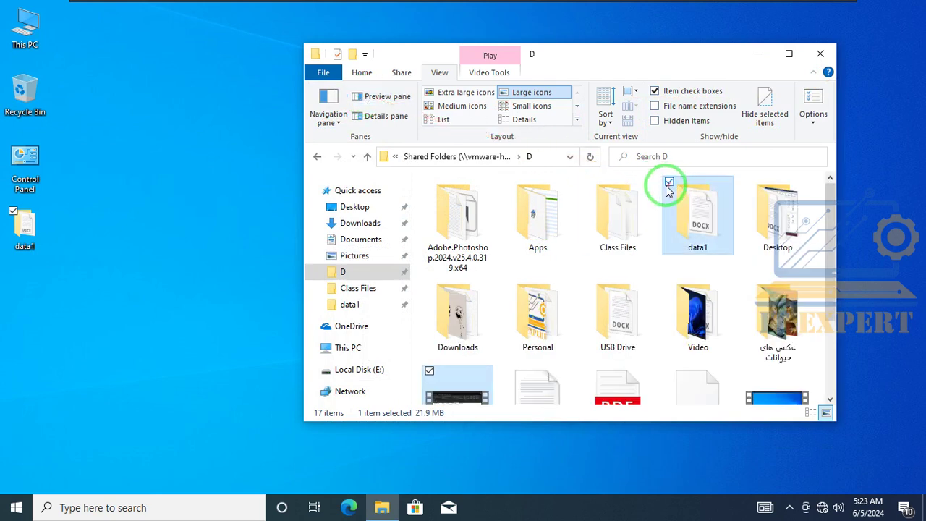
{"action": "left_click", "coordinate": [509, 184]}
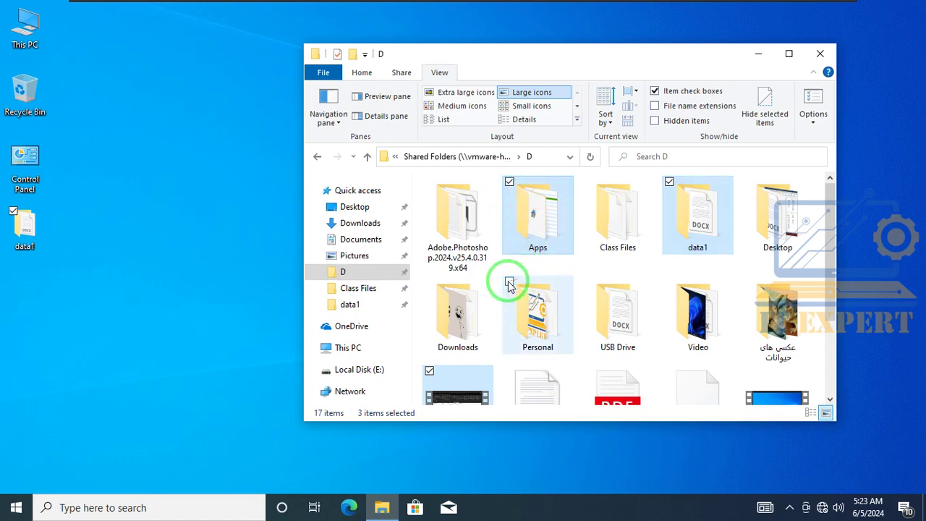
{"action": "left_click", "coordinate": [509, 282]}
- Review the Use Sharing Wizard entry in the Folder Options view settings, then maximize the D window with item check boxes turned off
{"action": "left_click", "coordinate": [810, 97]}
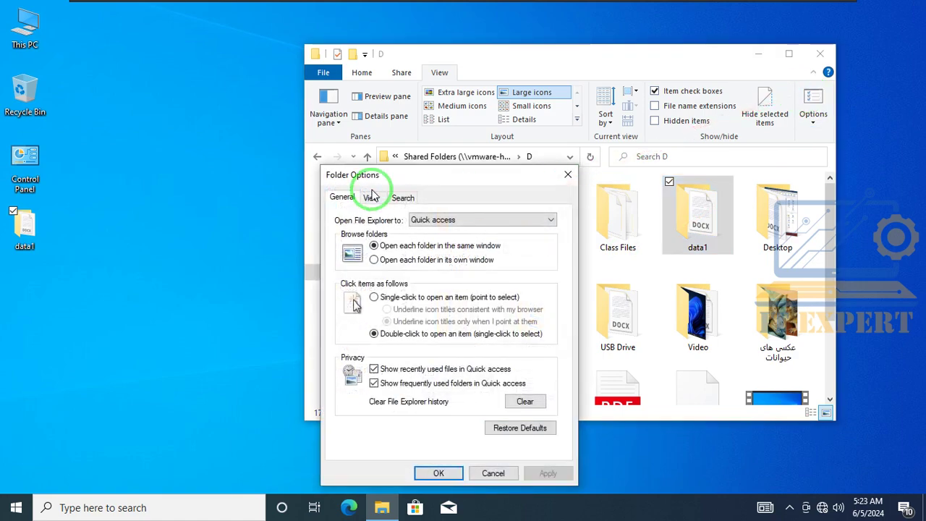
{"action": "left_click", "coordinate": [371, 201]}
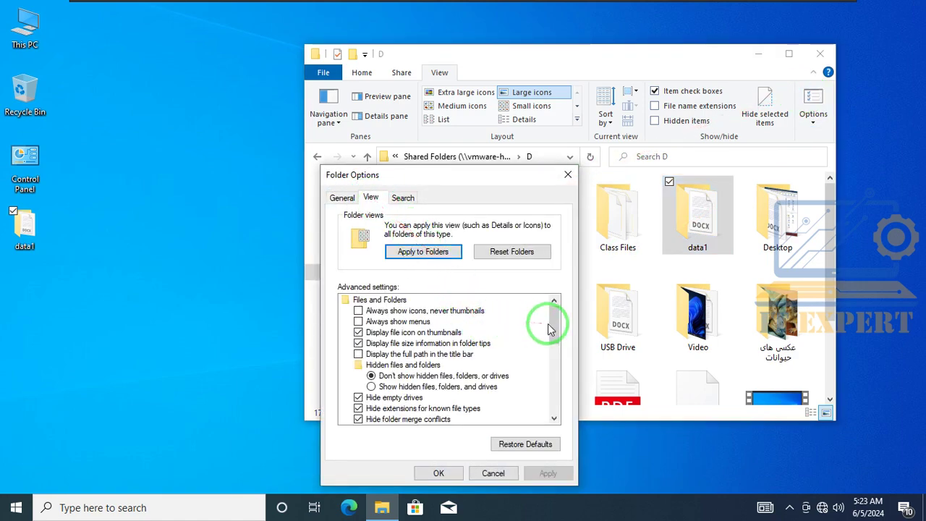
{"action": "left_click_drag", "start_coordinate": [551, 333], "coordinate": [524, 386]}
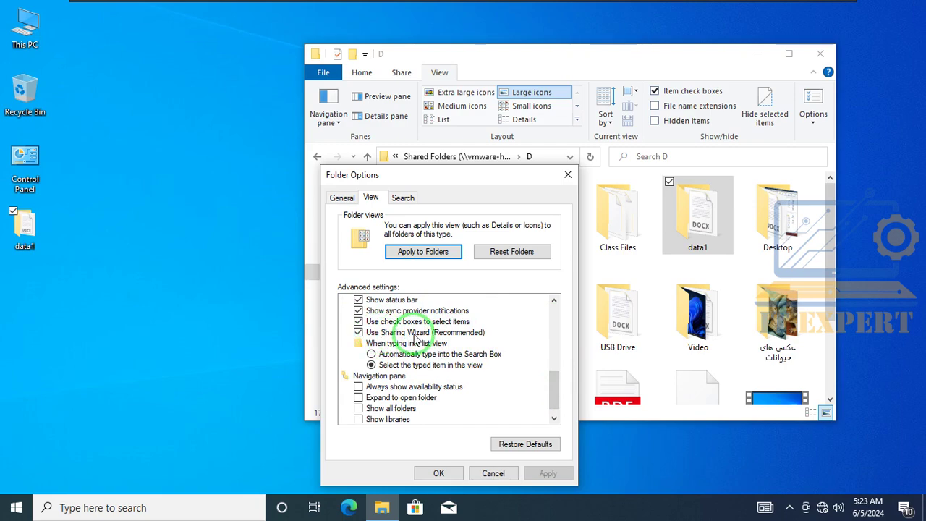
{"action": "left_click", "coordinate": [493, 473]}
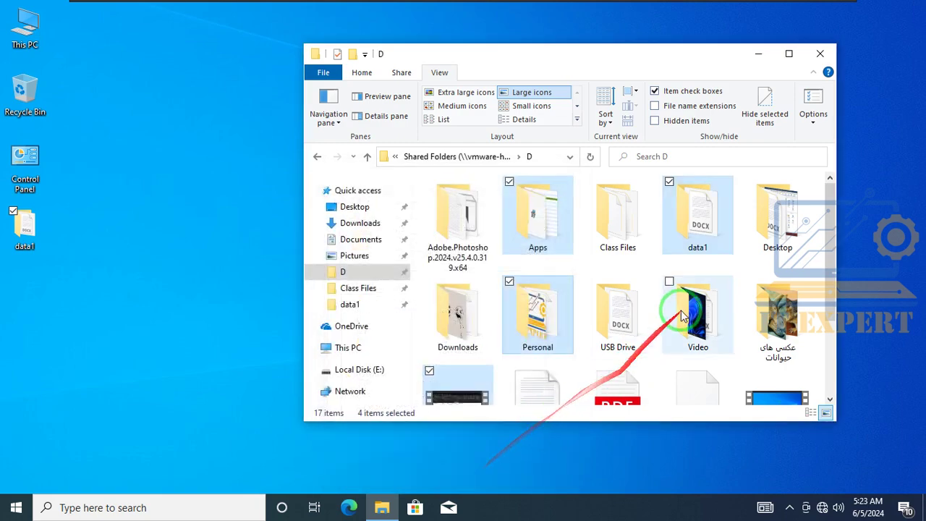
{"action": "left_click", "coordinate": [789, 53]}
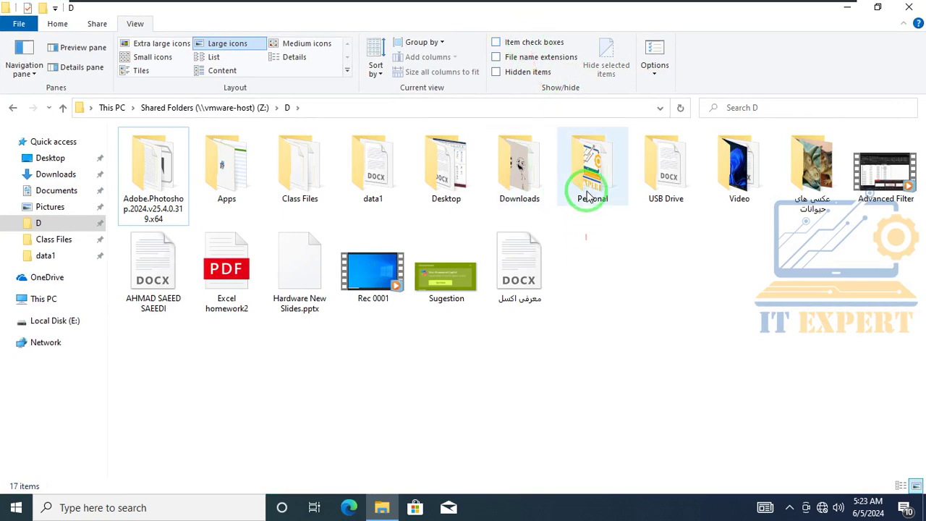
- Copy the data1 folder from D and paste it into Local Disk (E:)
{"action": "right_click", "coordinate": [591, 168]}
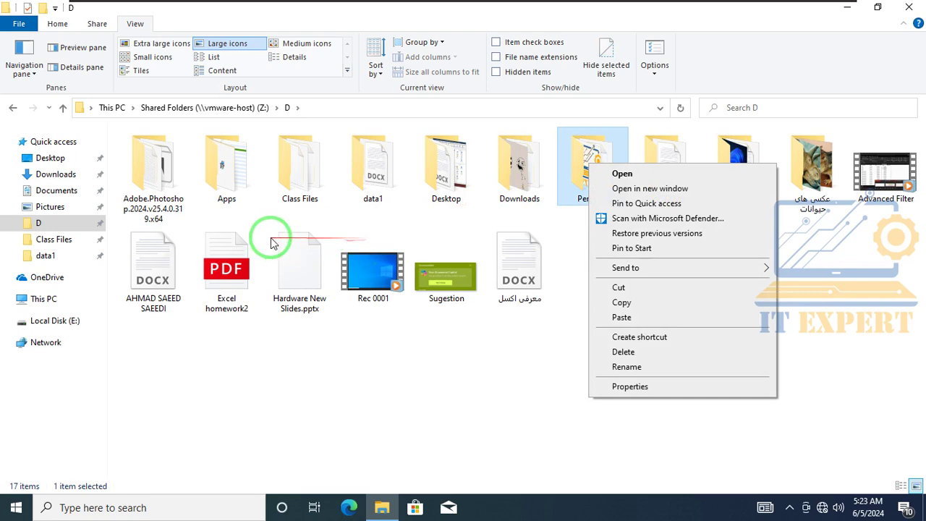
{"action": "right_click", "coordinate": [374, 181]}
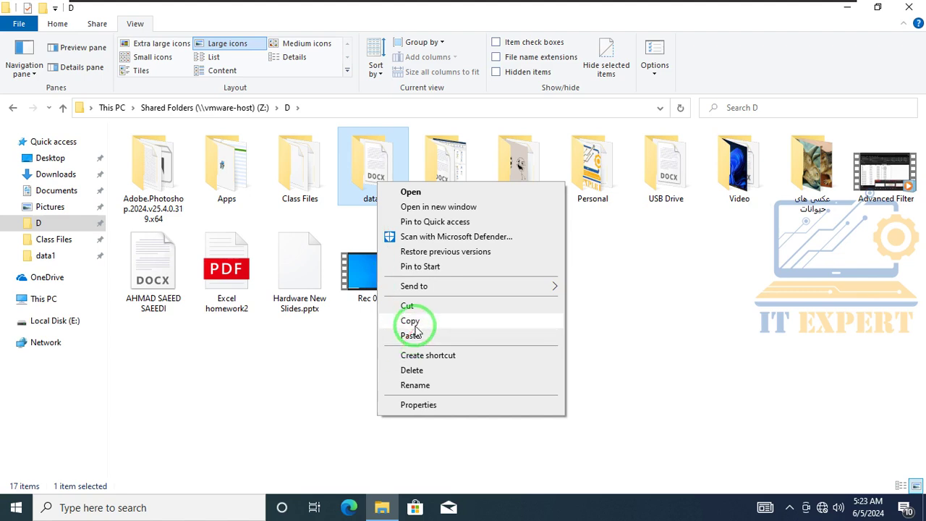
{"action": "left_click", "coordinate": [407, 321]}
{"action": "left_click", "coordinate": [45, 324]}
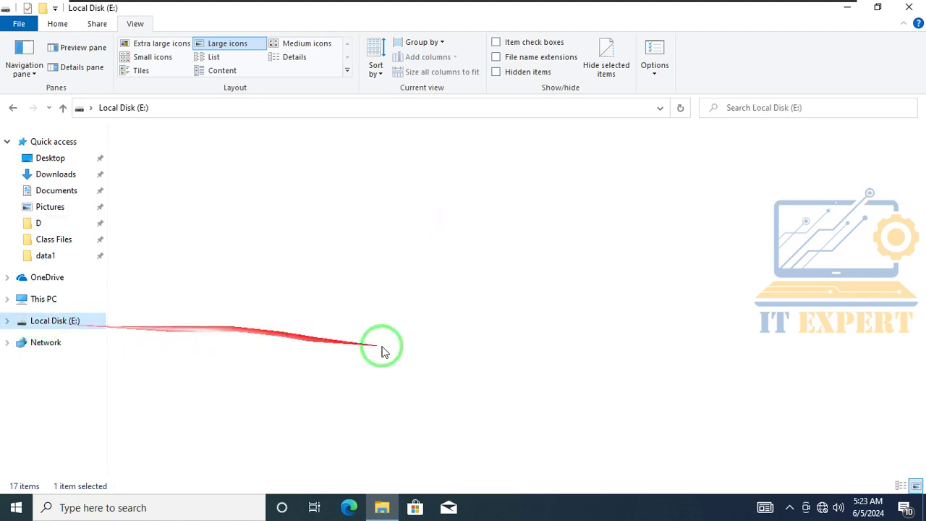
{"action": "right_click", "coordinate": [533, 301]}
{"action": "left_click", "coordinate": [564, 395]}
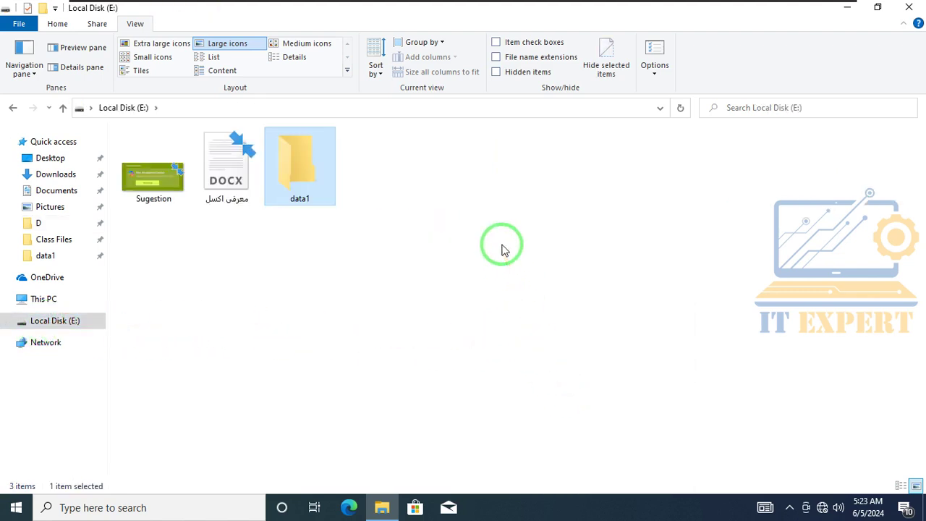
- Display the network access dialog for giving specific people access to data1 on Local Disk (E:), then leave it without sharing
{"action": "right_click", "coordinate": [310, 171]}
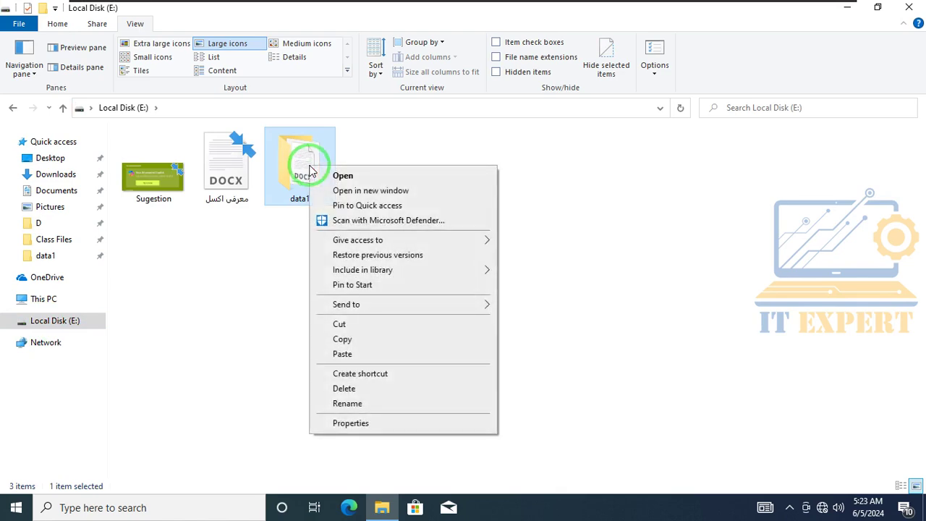
{"action": "mouse_move", "coordinate": [355, 242]}
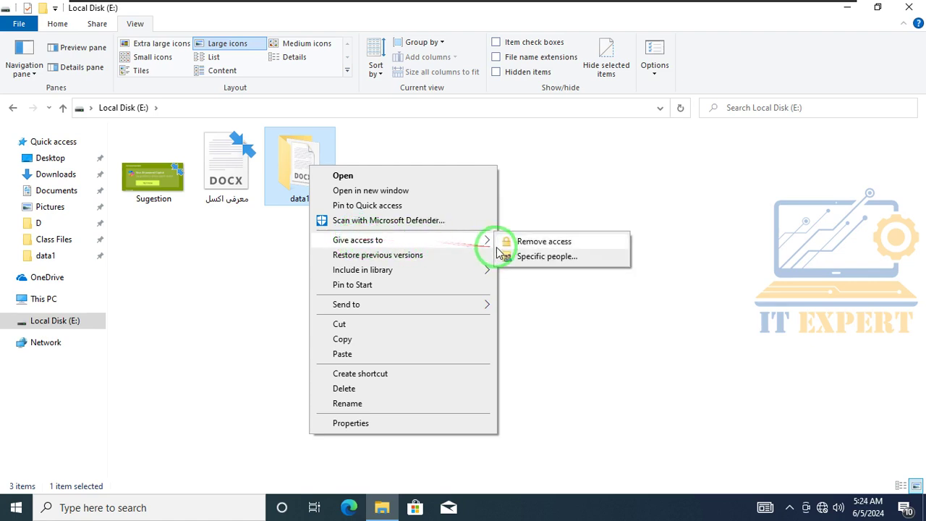
{"action": "left_click", "coordinate": [531, 259]}
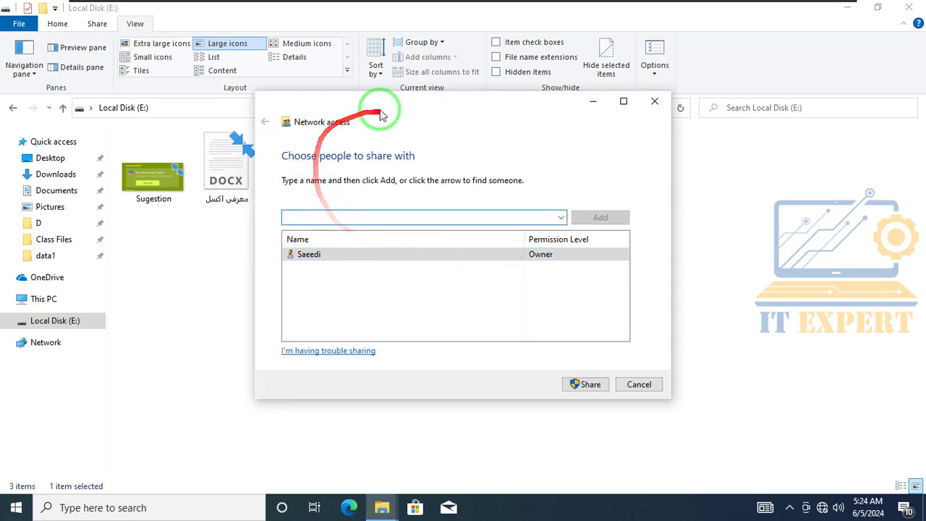
{"action": "left_click_drag", "start_coordinate": [333, 106], "coordinate": [537, 121]}
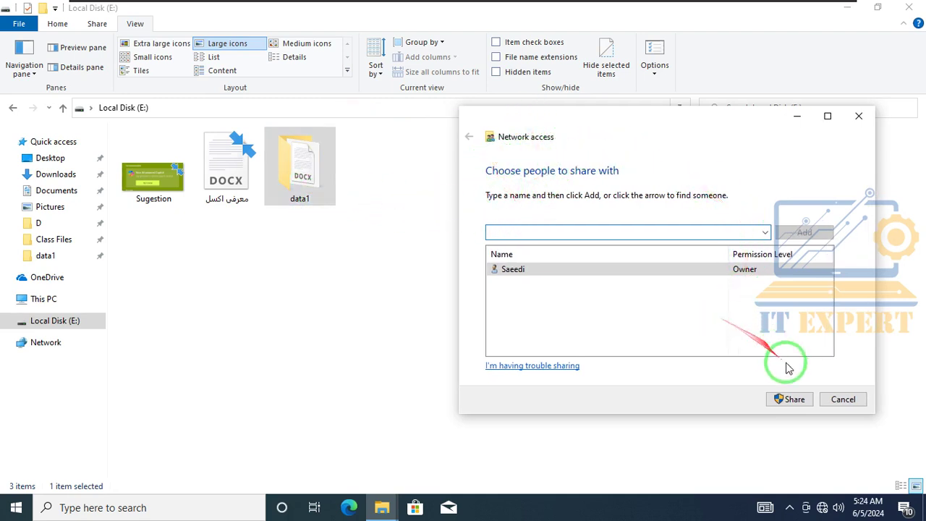
{"action": "left_click", "coordinate": [832, 399]}
- Disable "Use Sharing Wizard (Recommended)" in the Folder Options view settings and confirm the change
{"action": "left_click", "coordinate": [656, 48]}
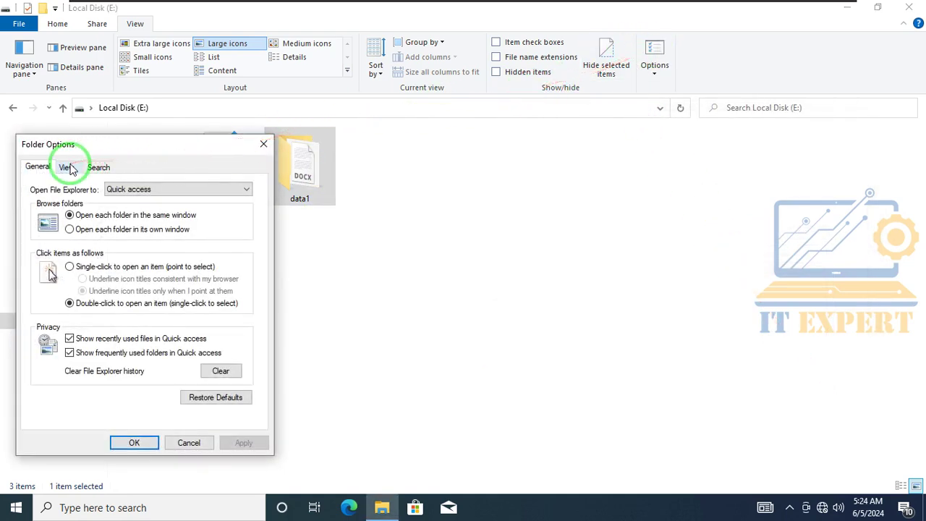
{"action": "left_click", "coordinate": [65, 166]}
{"action": "scroll", "coordinate": [92, 315], "scroll_direction": "down", "scroll_amount": 3}
{"action": "scroll", "coordinate": [92, 316], "scroll_direction": "down", "scroll_amount": 2}
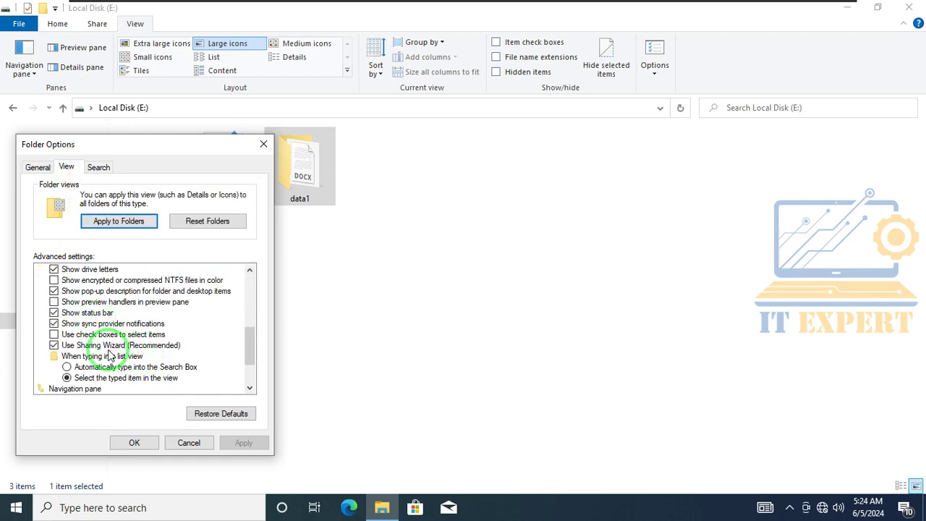
{"action": "left_click", "coordinate": [112, 346]}
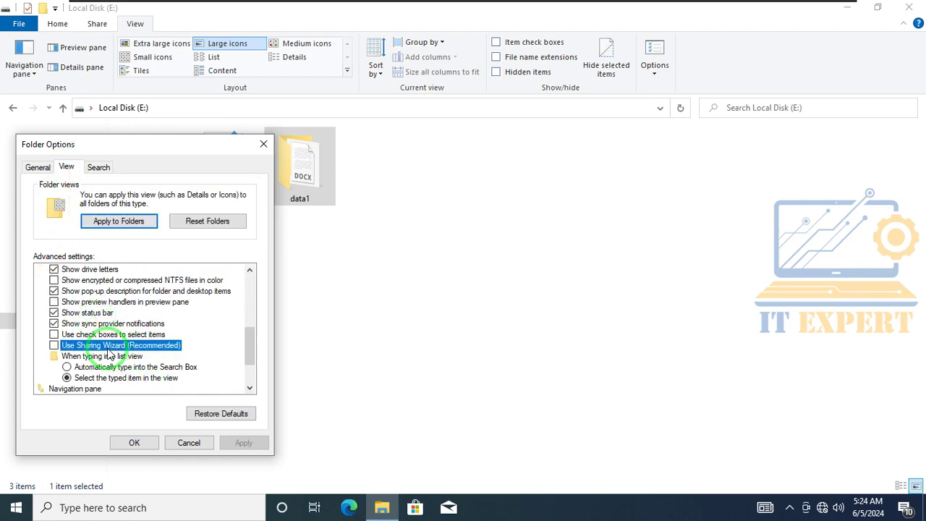
{"action": "left_click", "coordinate": [131, 445]}
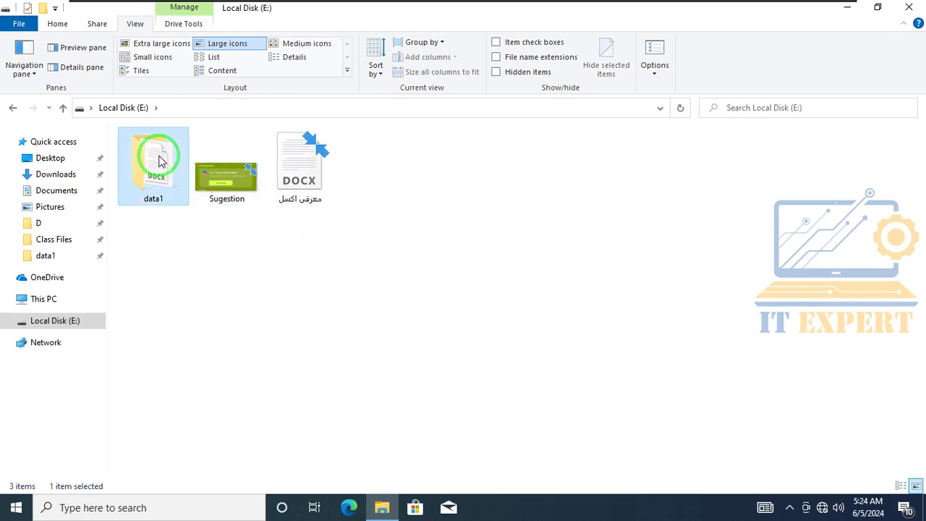
- Enable "Share this folder" in the Advanced Sharing settings of data1 on Local Disk (E:) and confirm both dialogs
{"action": "right_click", "coordinate": [158, 156]}
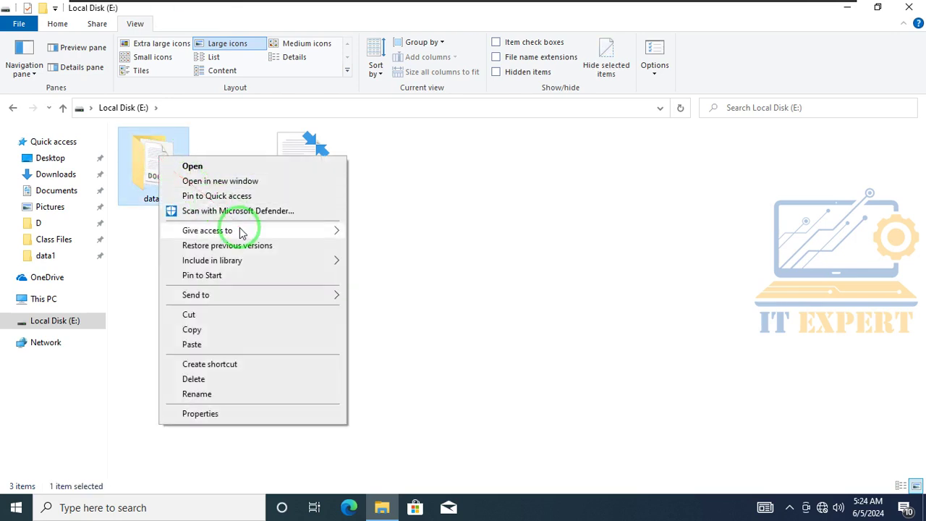
{"action": "mouse_move", "coordinate": [256, 231]}
{"action": "left_click", "coordinate": [383, 233]}
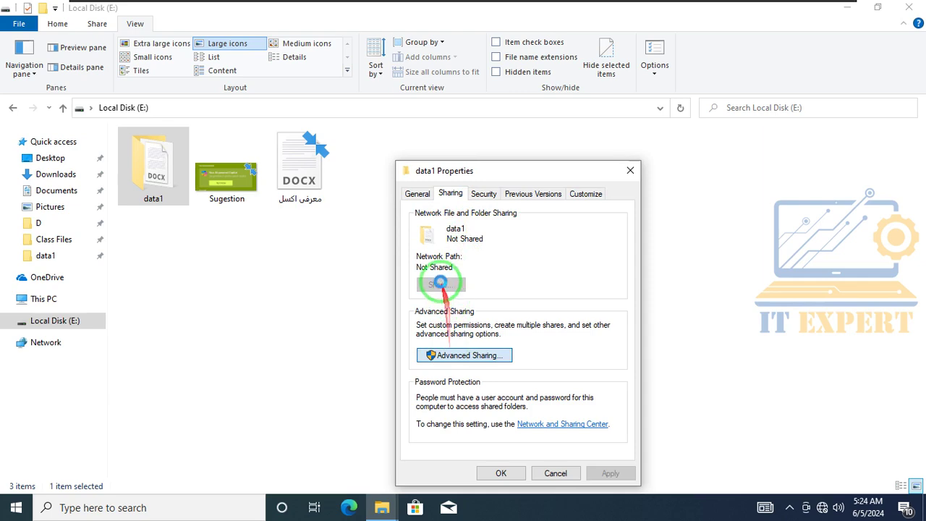
{"action": "left_click", "coordinate": [464, 355]}
{"action": "left_click", "coordinate": [416, 218]}
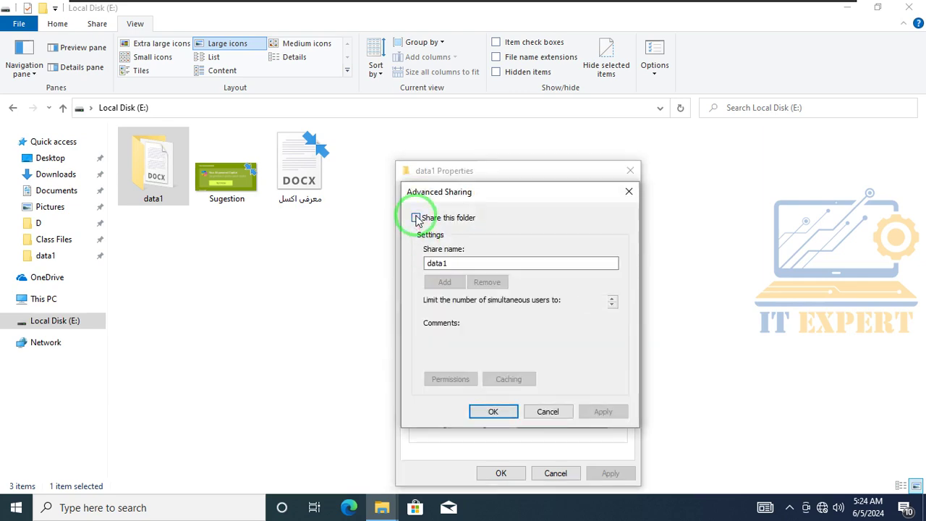
{"action": "left_click", "coordinate": [496, 412]}
{"action": "left_click", "coordinate": [499, 473]}
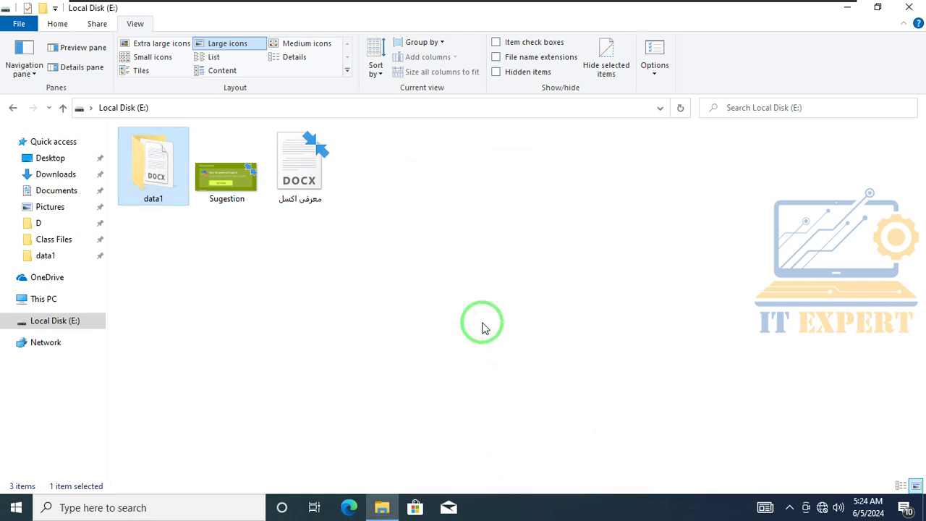
- Open the D folder and test selecting its items by their initial letters D, U and S
{"action": "left_click", "coordinate": [2, 320]}
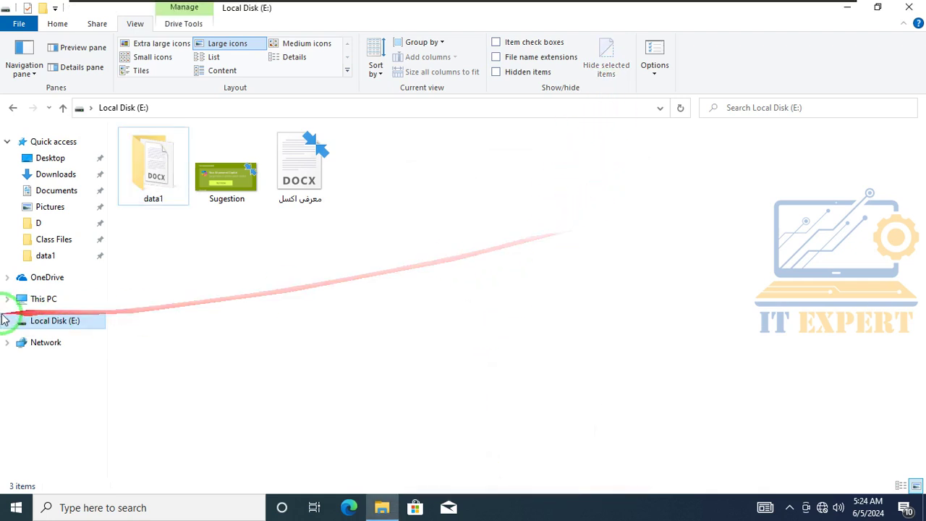
{"action": "left_click", "coordinate": [40, 222]}
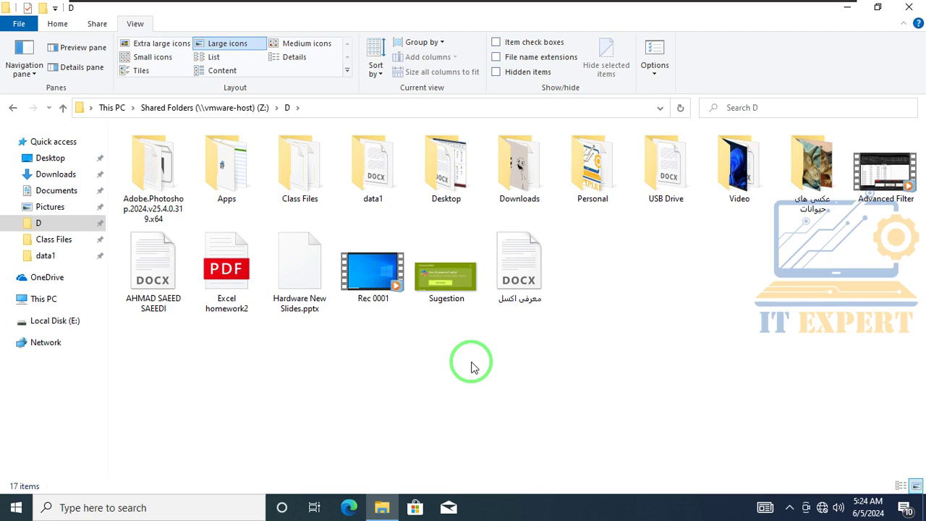
{"action": "key", "text": "d"}
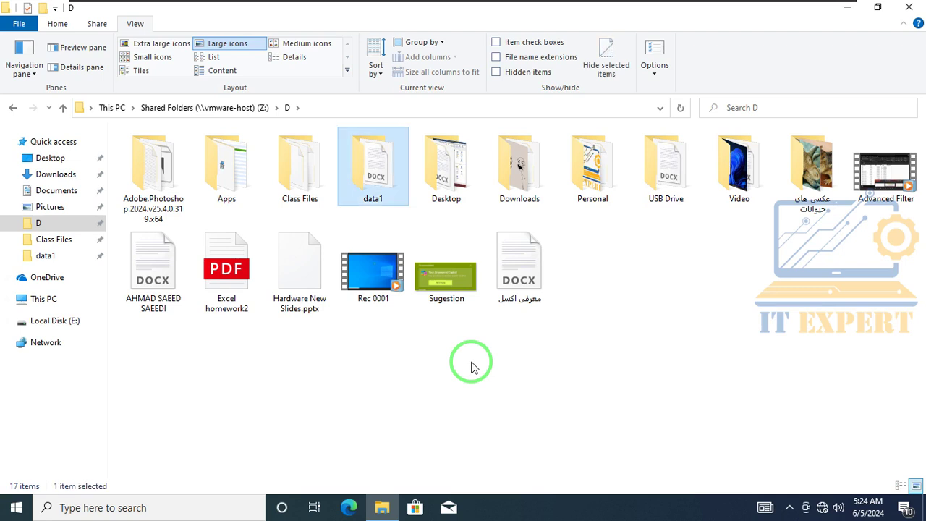
{"action": "key", "text": "d"}
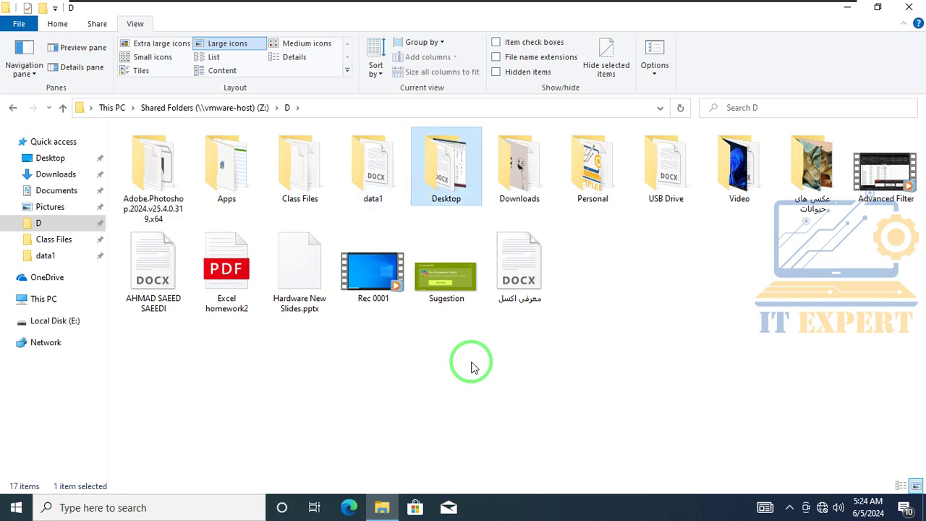
{"action": "key", "text": "d"}
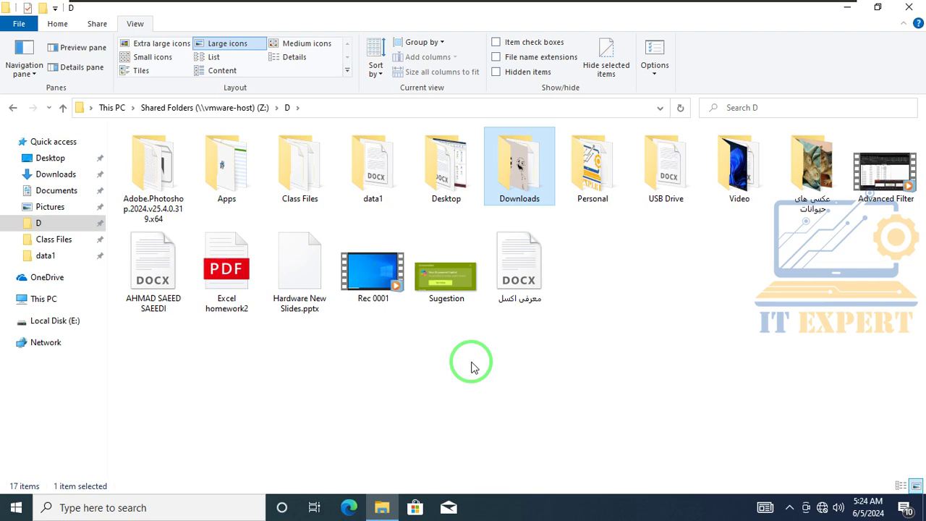
{"action": "key", "text": "u"}
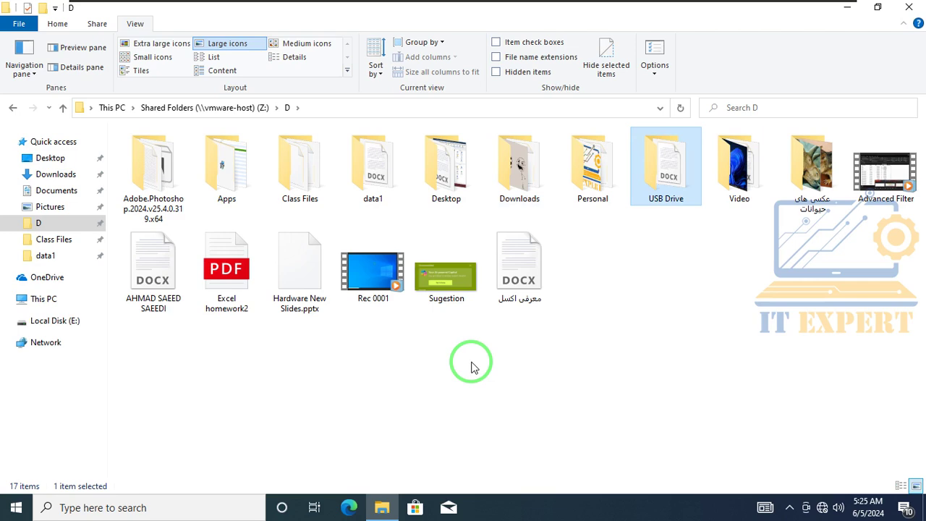
{"action": "key", "text": "s"}
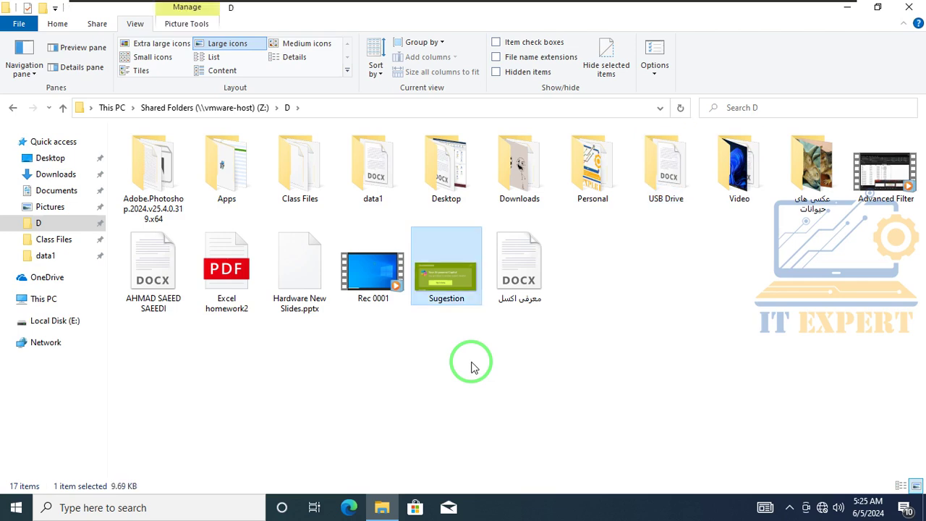
- Set "When typing into list view" to "Automatically type into the Search Box" in the Folder Options view settings and confirm the change
{"action": "left_click", "coordinate": [663, 62]}
{"action": "left_click", "coordinate": [66, 166]}
{"action": "scroll", "coordinate": [163, 304], "scroll_direction": "down", "scroll_amount": 5}
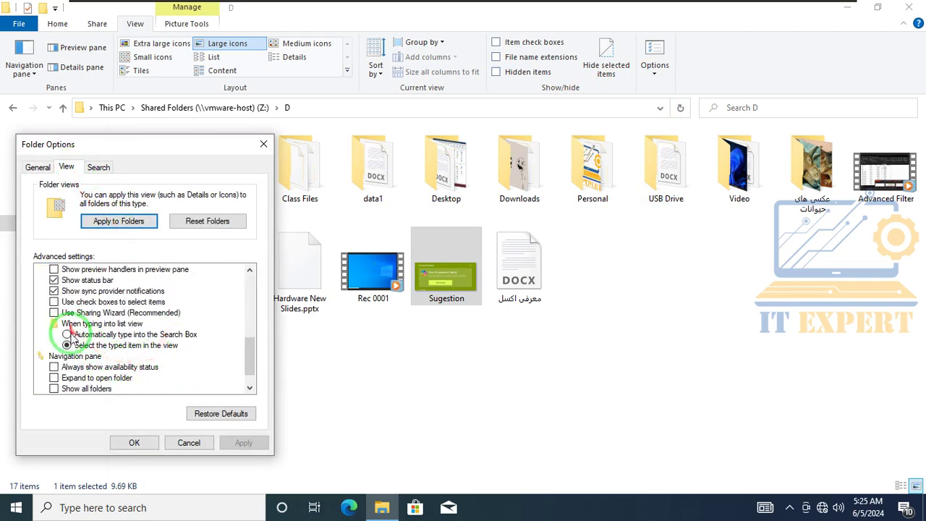
{"action": "left_click", "coordinate": [70, 334]}
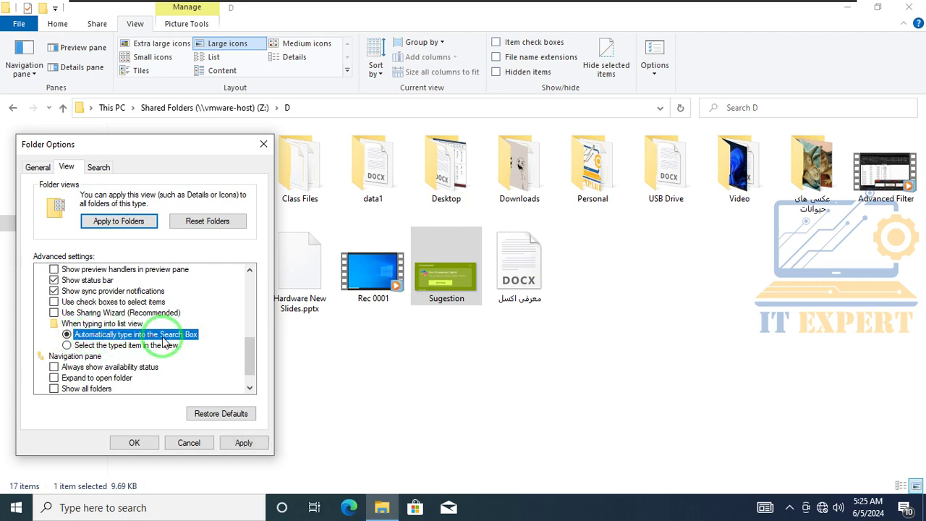
{"action": "left_click", "coordinate": [137, 442]}
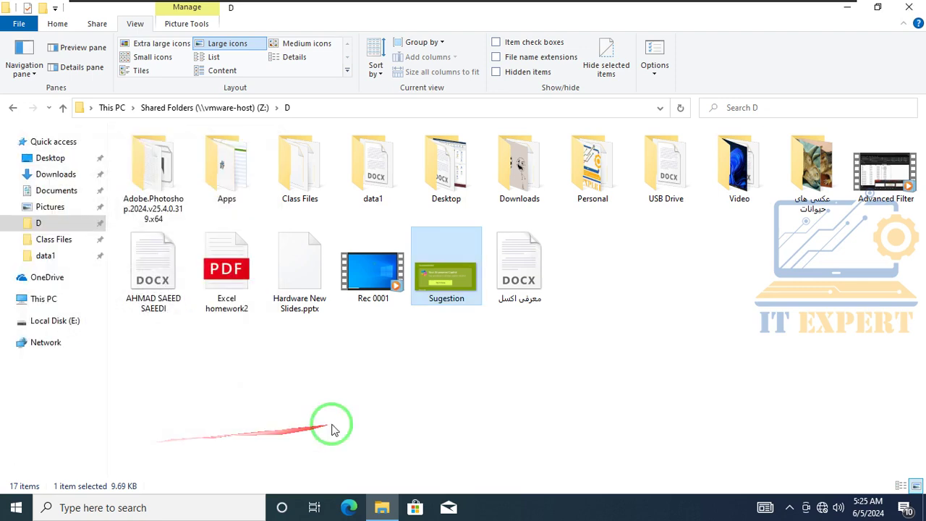
- Test typing the letter s in the D folder's file list, run the resulting search, and close the search
{"action": "left_click", "coordinate": [458, 399]}
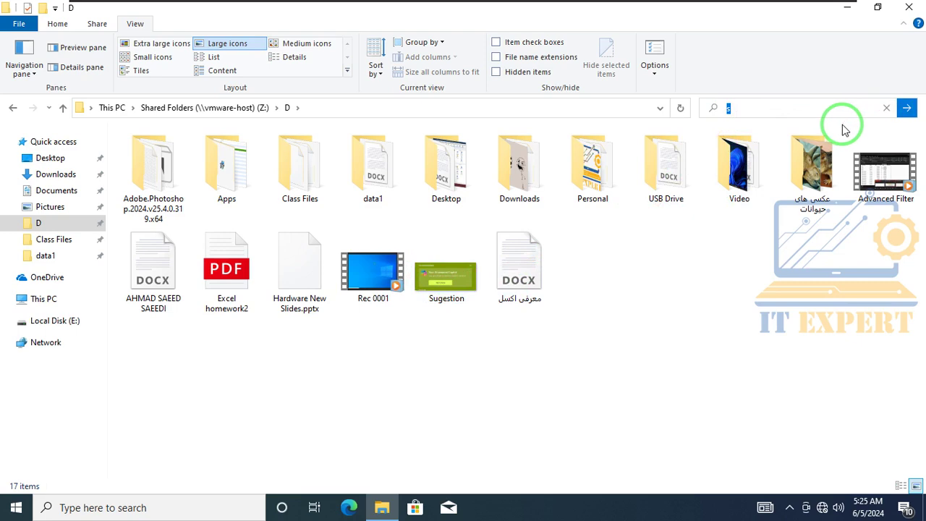
{"action": "left_click", "coordinate": [905, 109]}
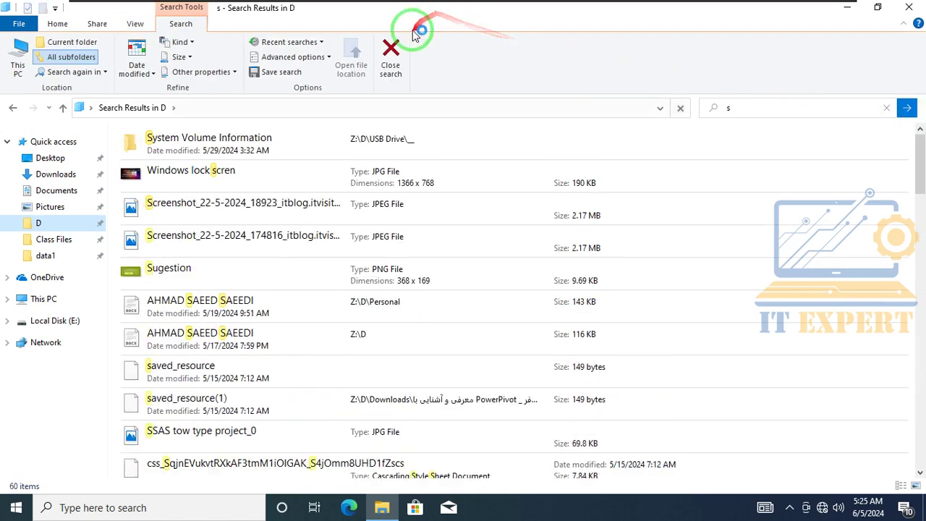
{"action": "left_click", "coordinate": [391, 47]}
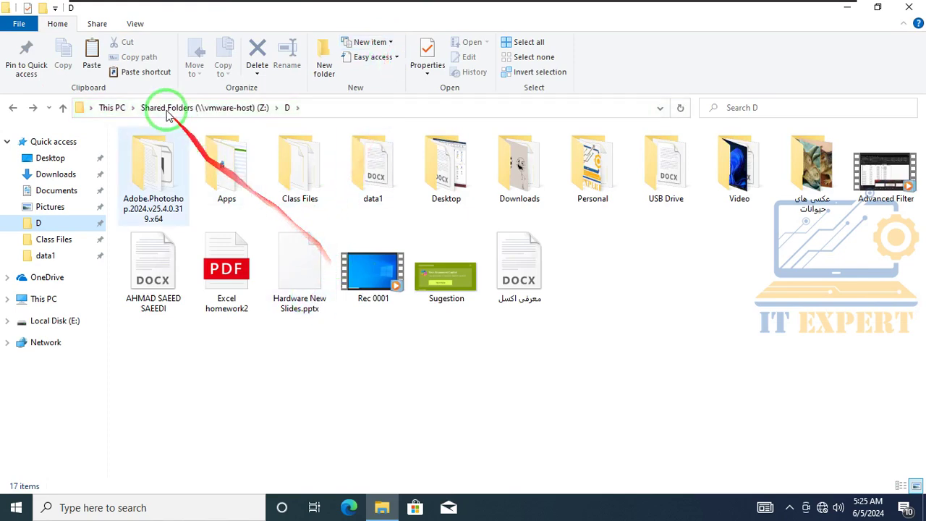
- Set "When typing into list view" to "Select the typed item in the view" in the Folder Options view settings, then apply and confirm
{"action": "left_click", "coordinate": [136, 24]}
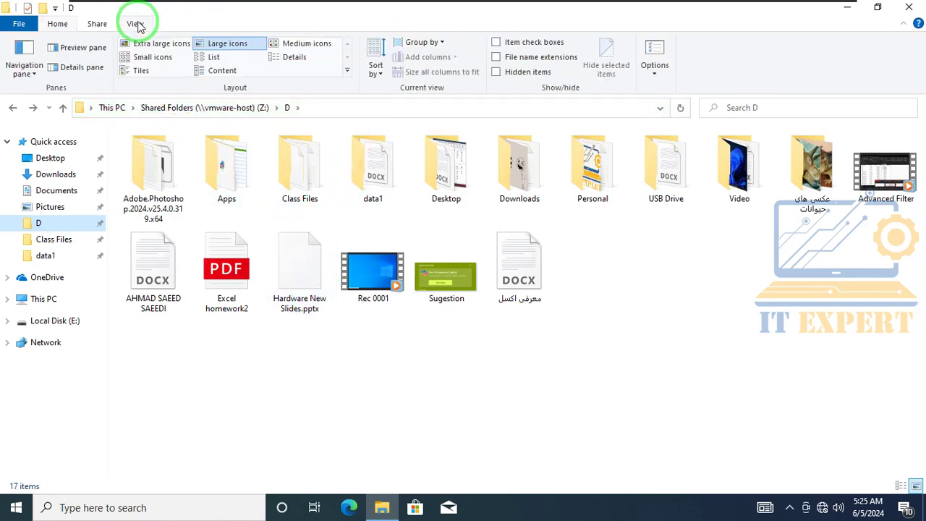
{"action": "left_click", "coordinate": [655, 49]}
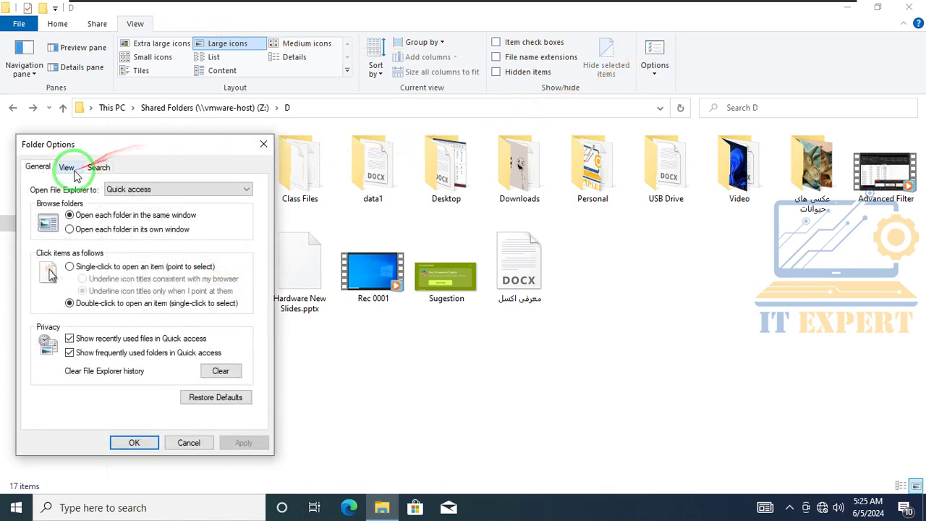
{"action": "left_click", "coordinate": [68, 168]}
{"action": "scroll", "coordinate": [130, 340], "scroll_direction": "down", "scroll_amount": 8}
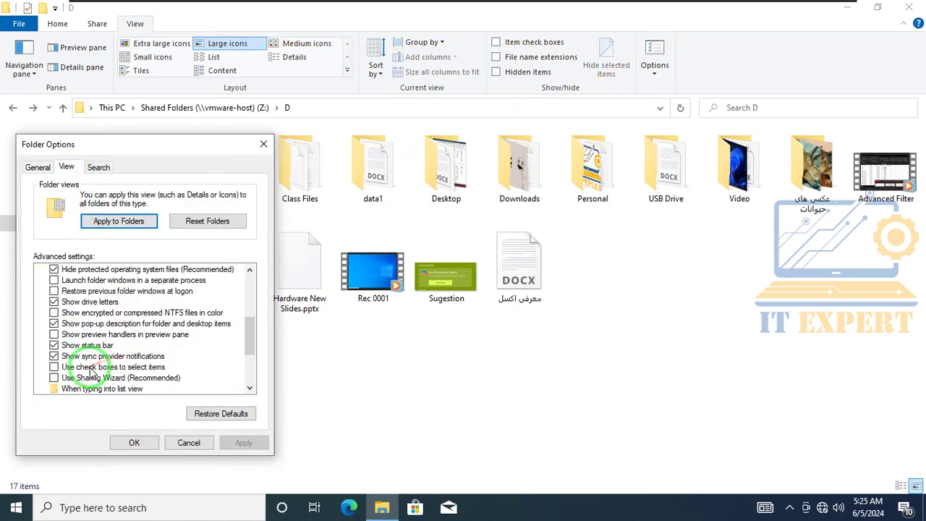
{"action": "left_click", "coordinate": [80, 324]}
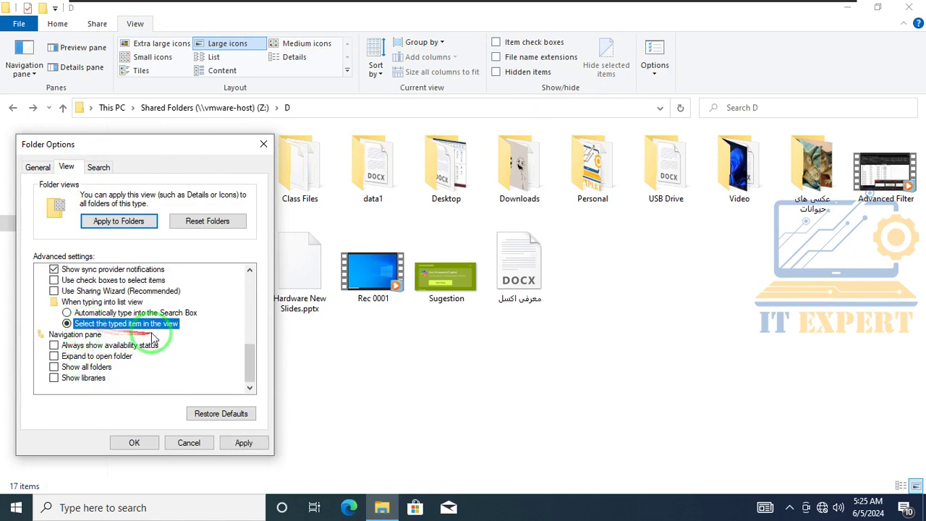
{"action": "left_click", "coordinate": [239, 443]}
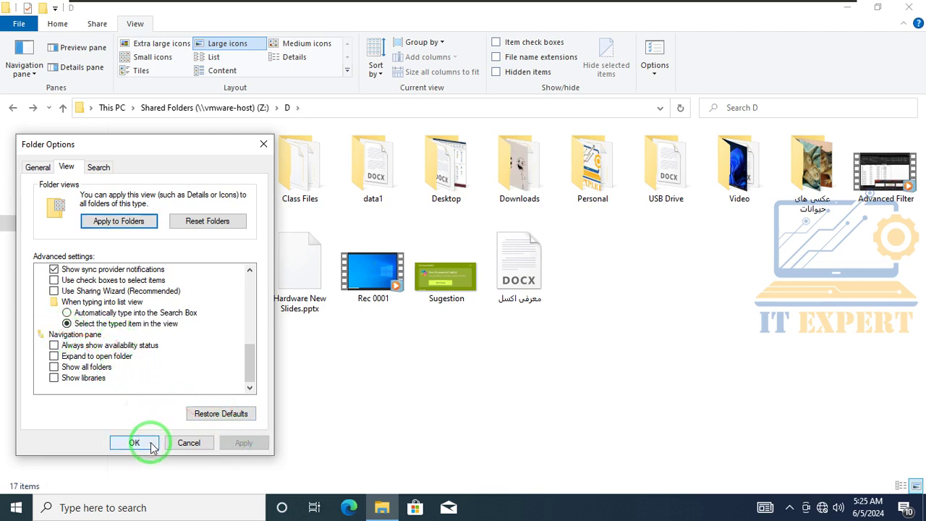
{"action": "left_click", "coordinate": [125, 443]}
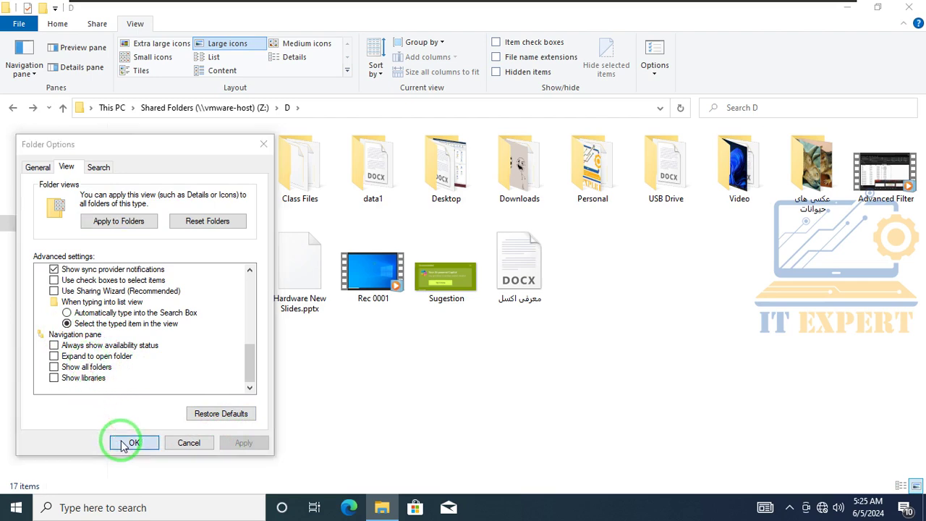
- Display the Navigation pane display options, then restore down the D folder window and close it
{"action": "left_click", "coordinate": [29, 75]}
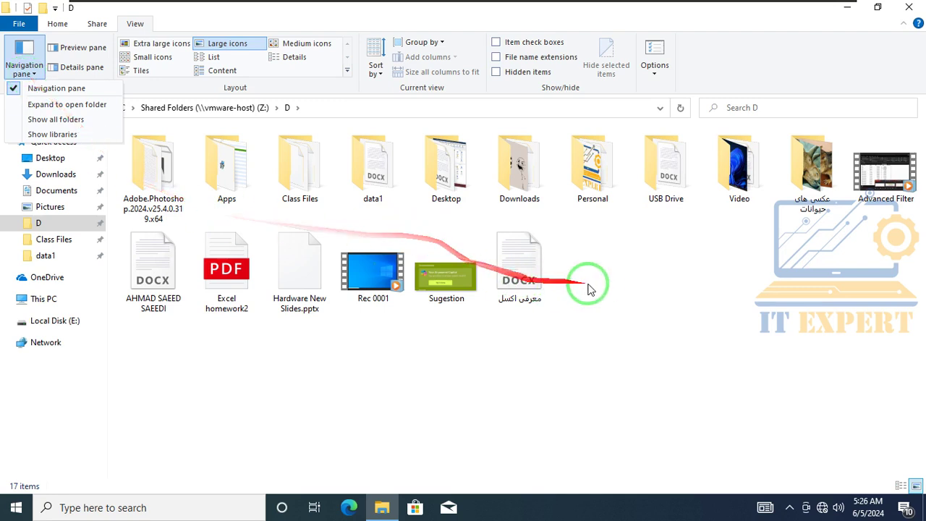
{"action": "left_click", "coordinate": [880, 10]}
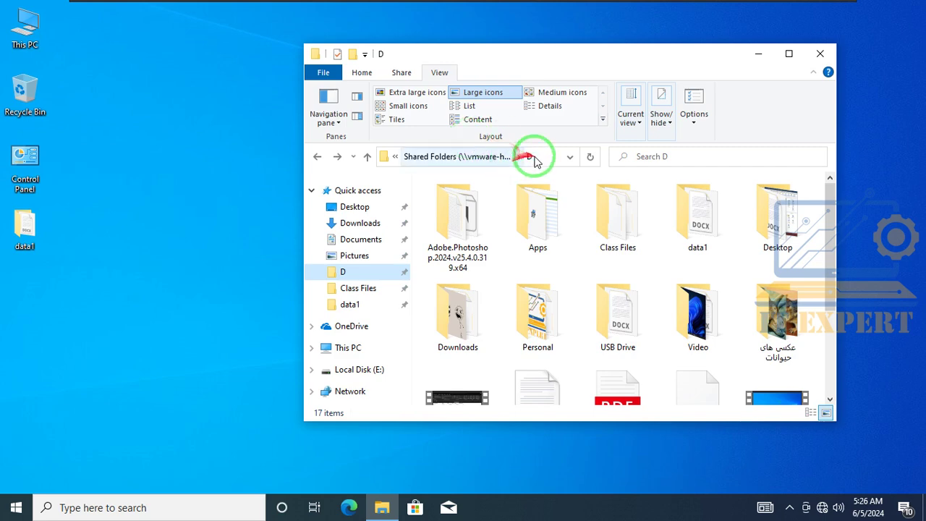
{"action": "left_click", "coordinate": [820, 54]}
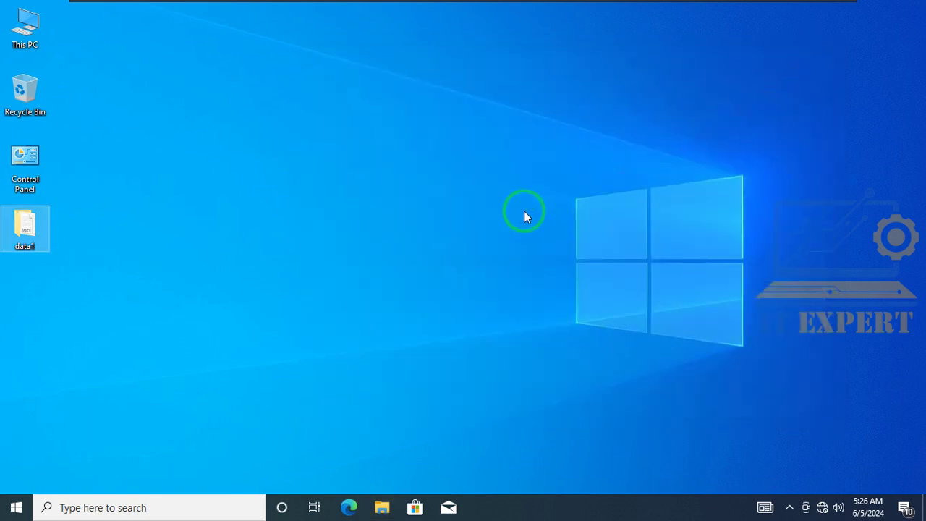